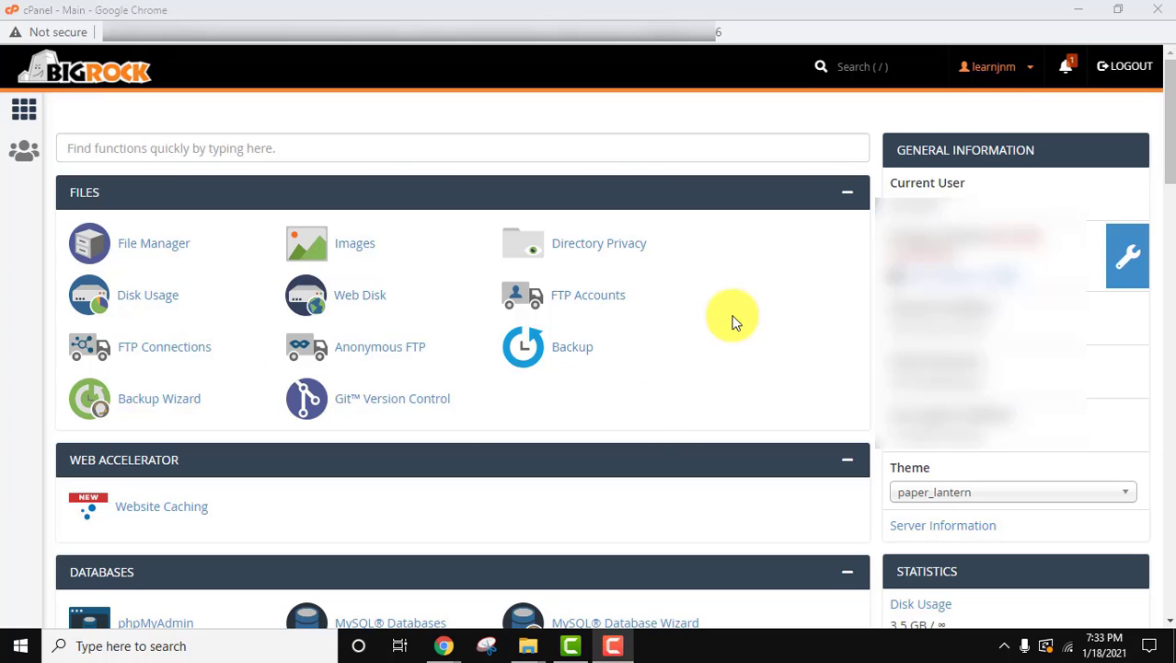
- Search the cPanel page for 'domain', open Subdomains, and choose worldinfi.com as the parent domain
key("ctrl+f")
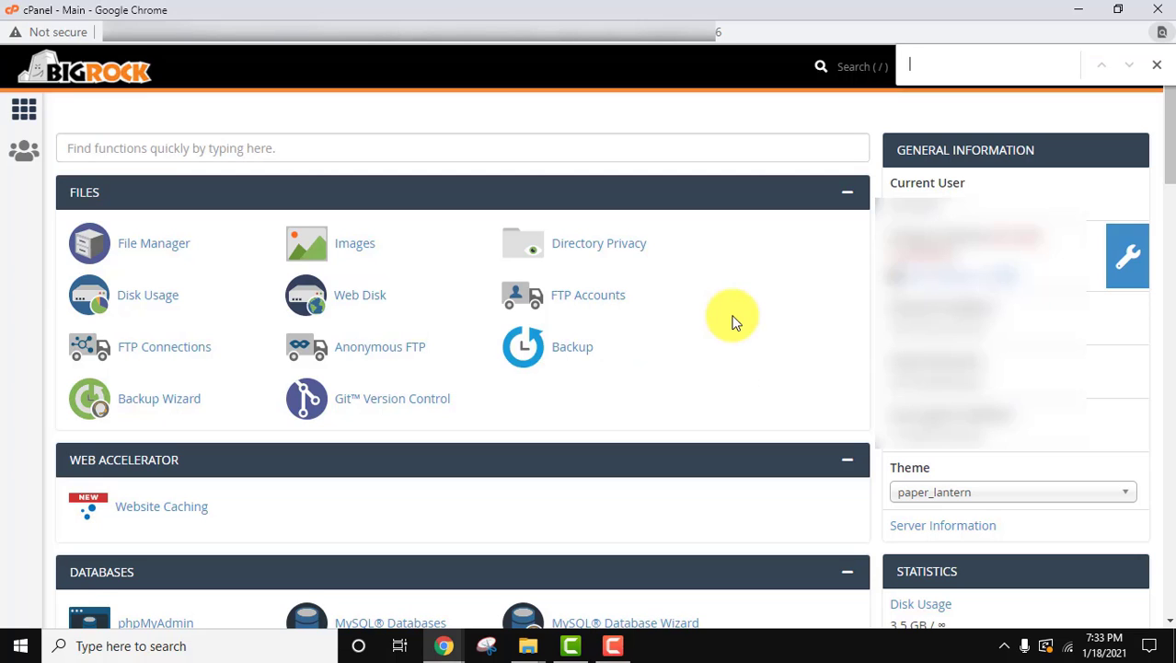
type("domain")
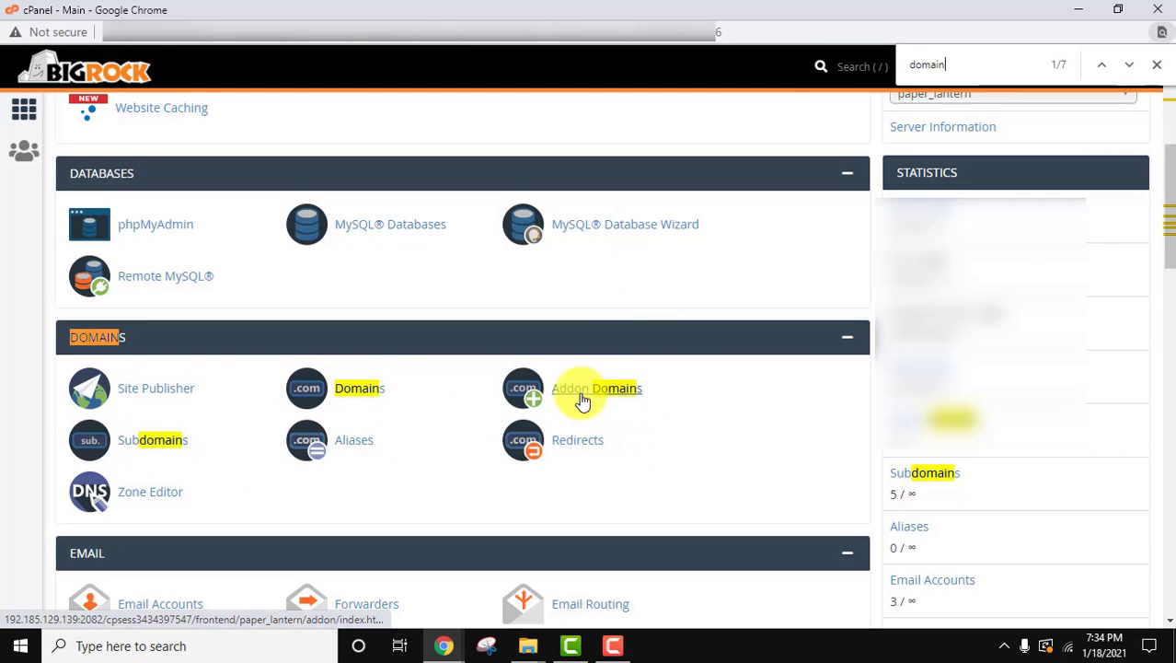
left_click(158, 440)
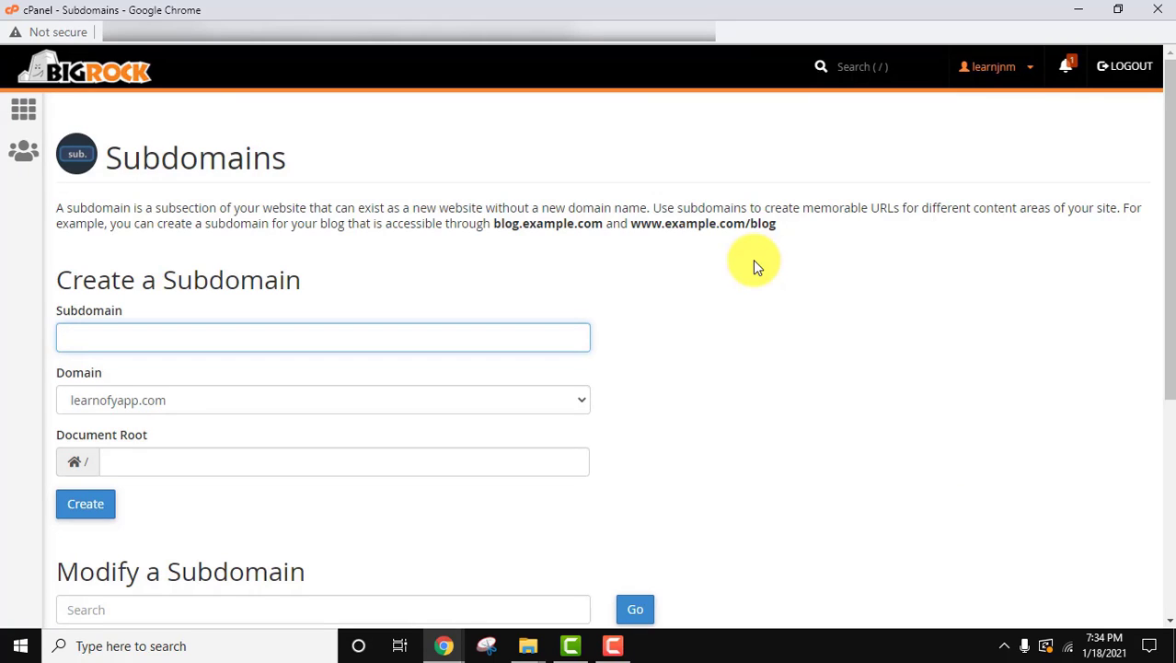
left_click(564, 405)
left_click(179, 569)
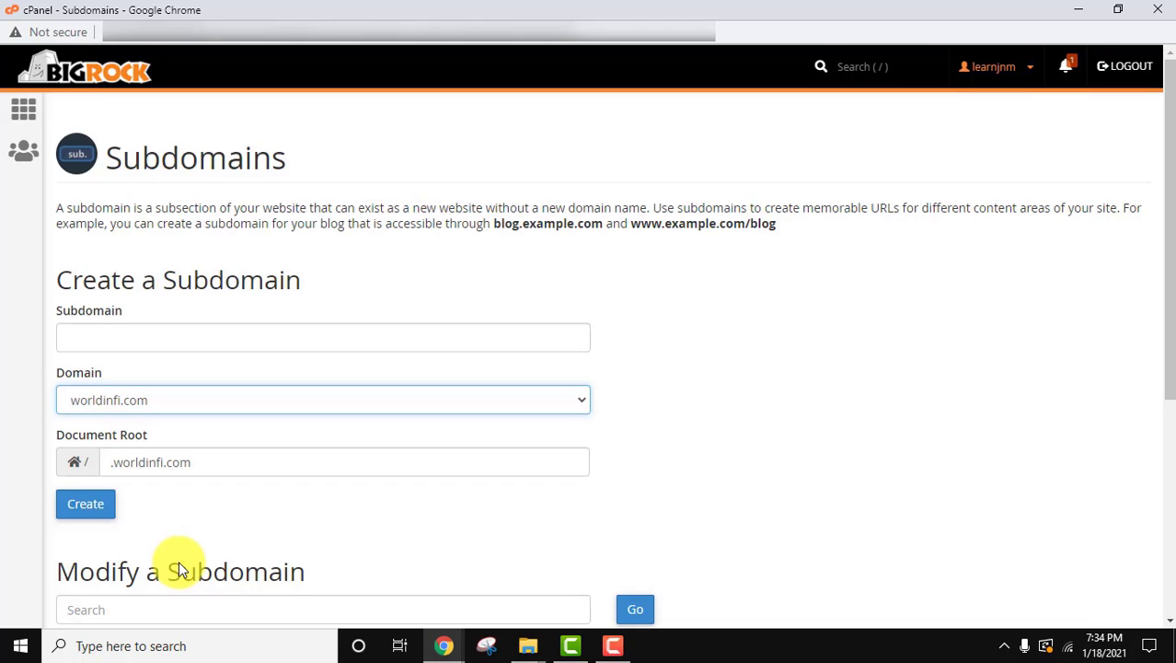
- In a new tab, visit google.com, then news.google.com, then images.google.com
key("ctrl+t")
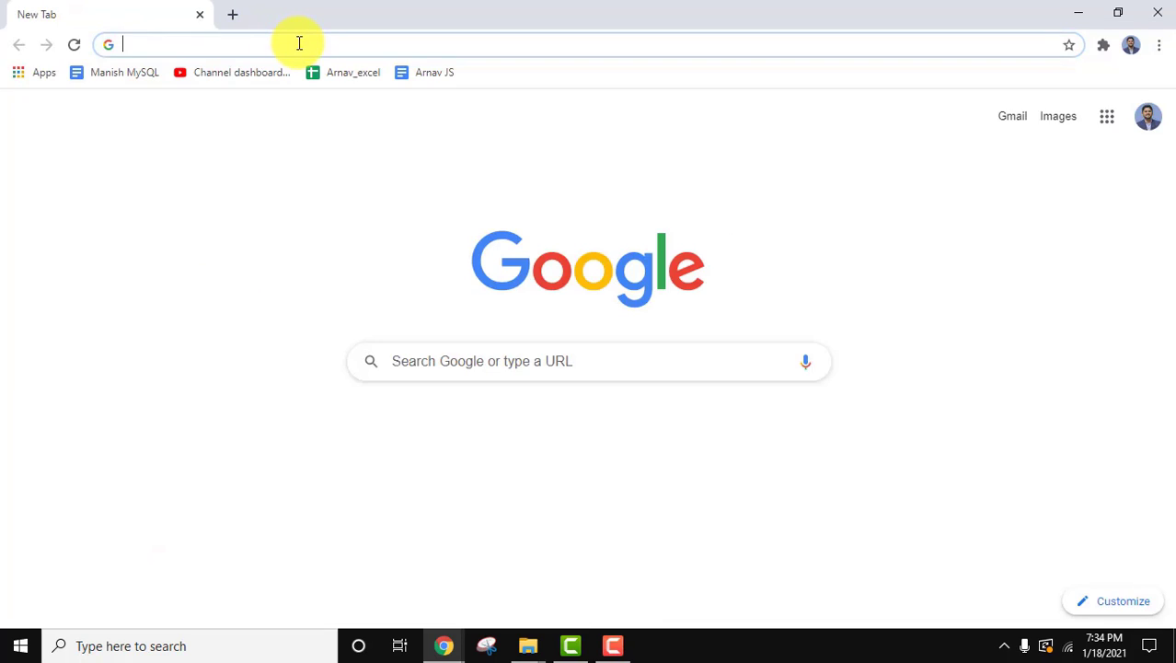
type("google.com")
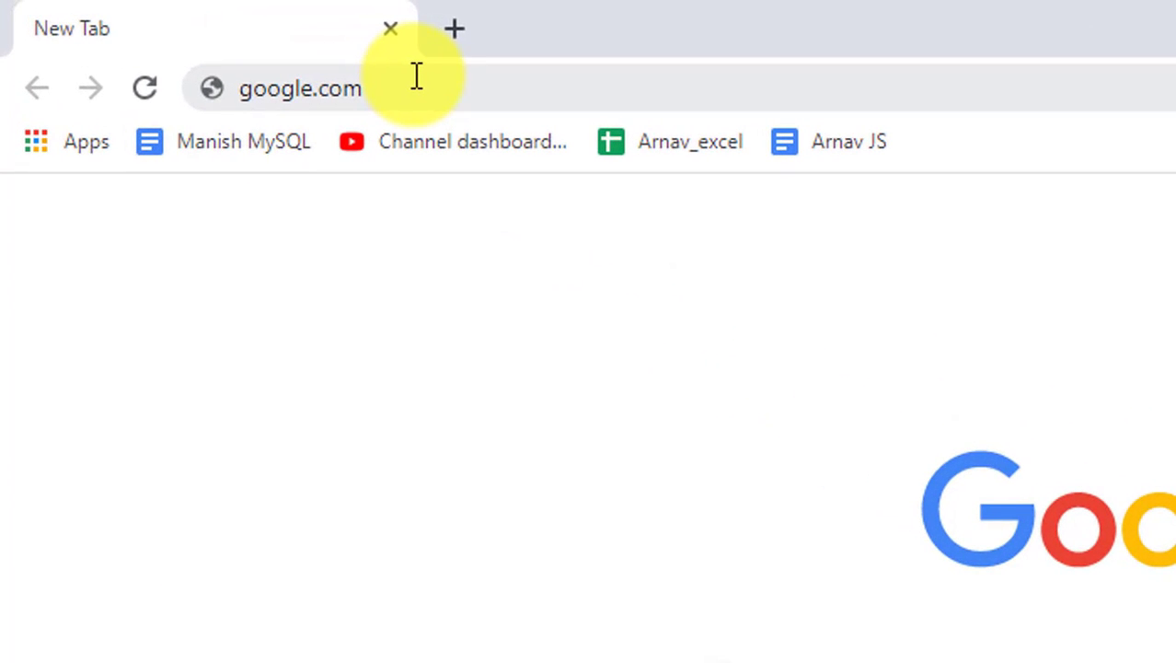
left_click(245, 101)
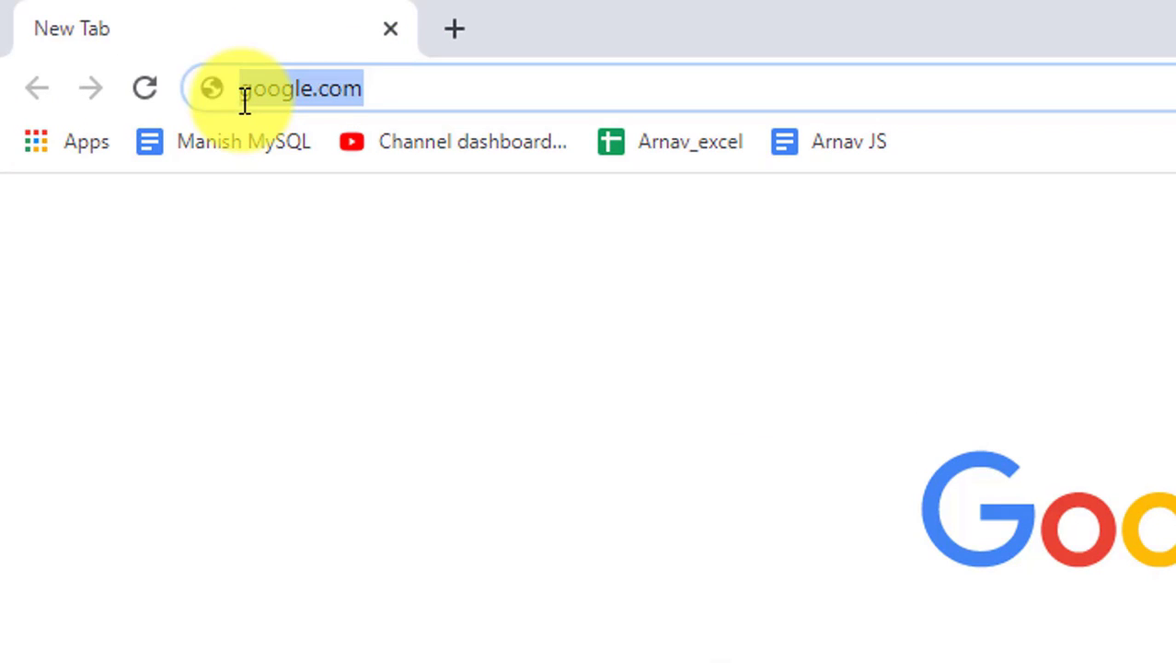
type("news.")
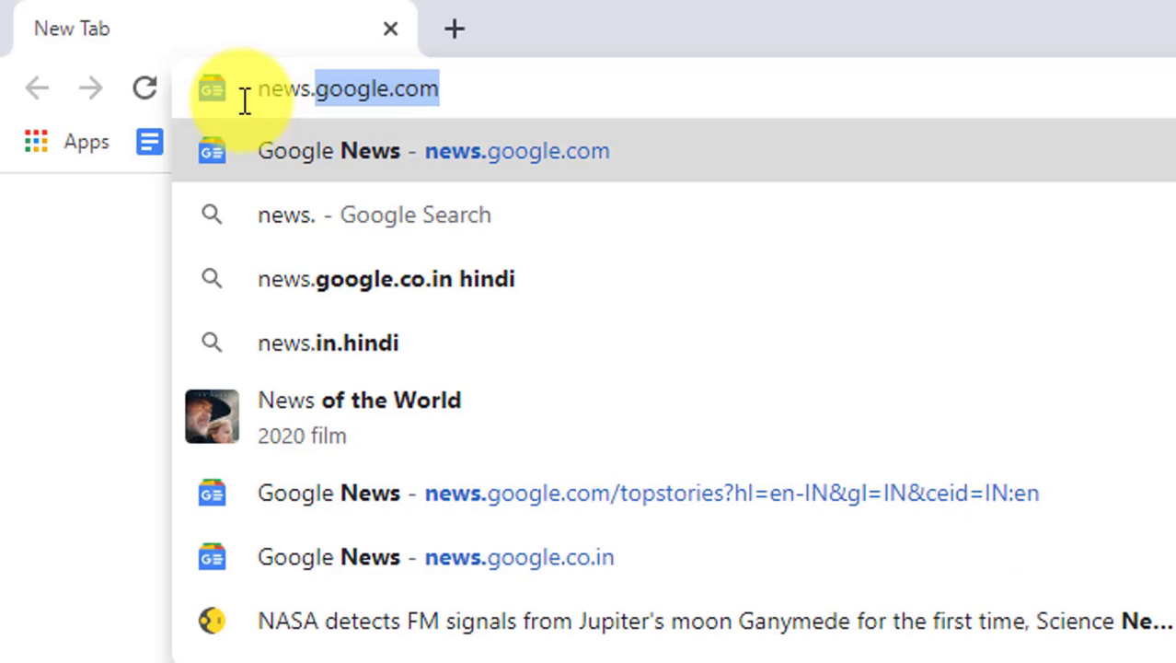
left_click(541, 89)
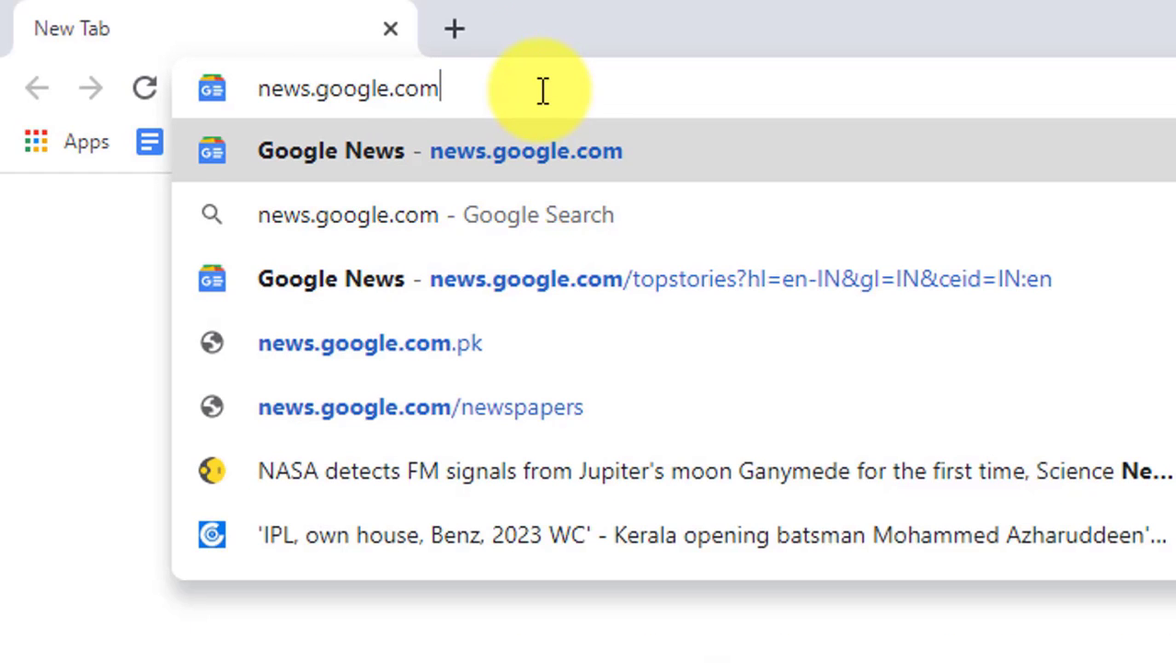
double_click(302, 88)
type("images")
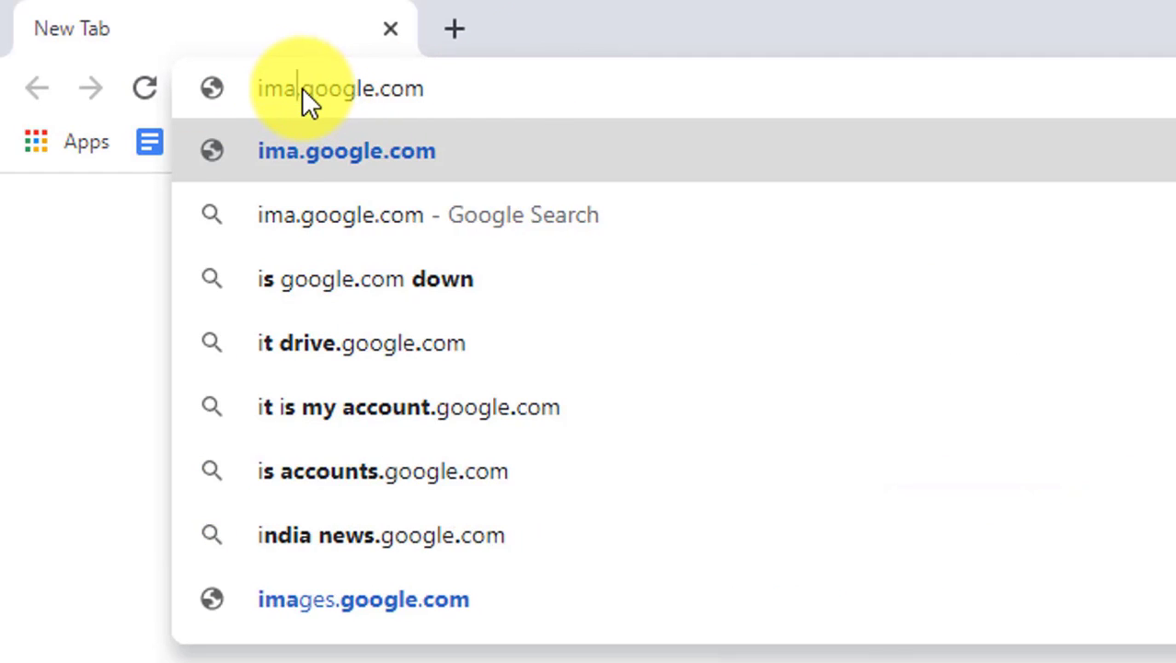
left_click(564, 94)
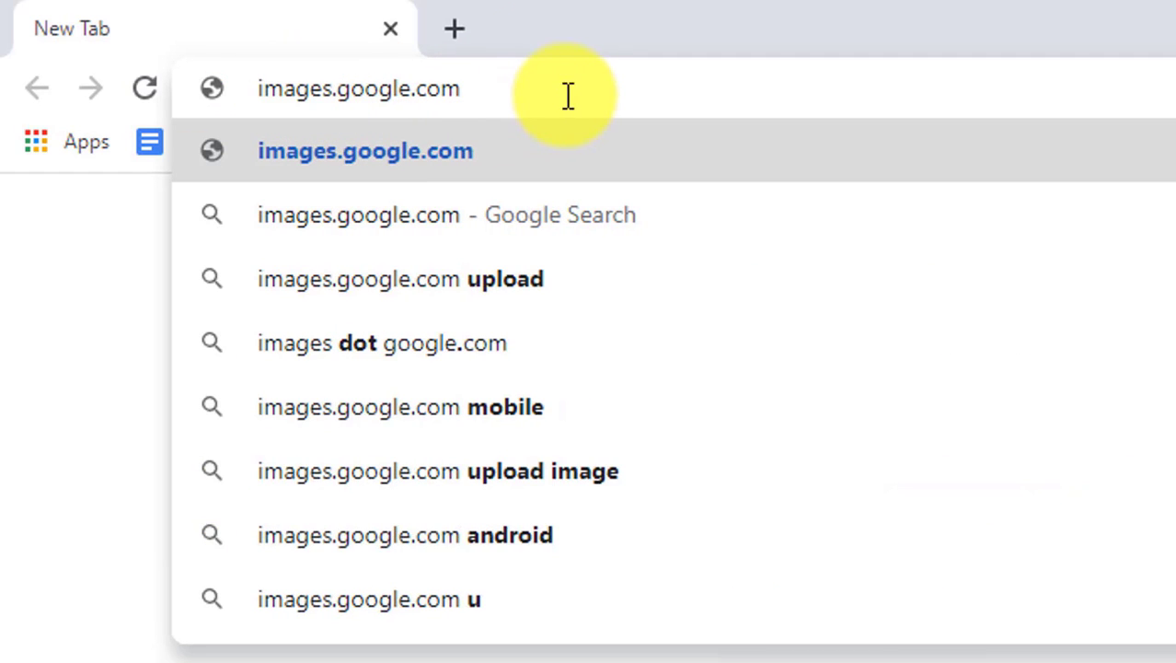
key("Return")
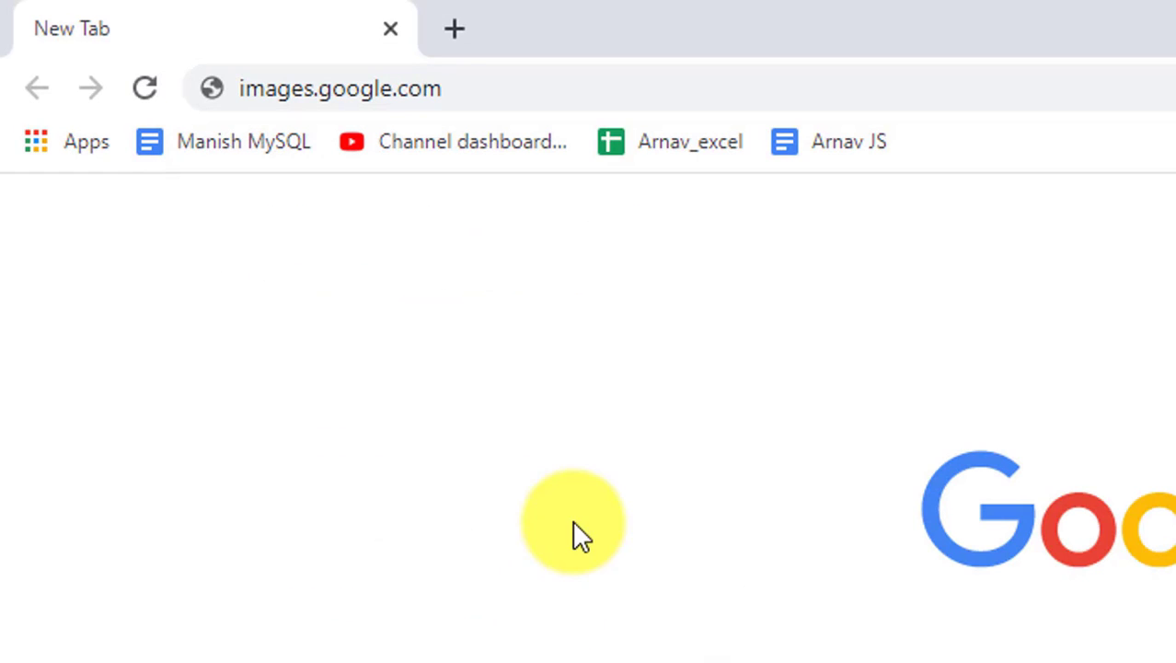
- Load worldinfi.com, try the demo. prefix, then drop it to reload the worldinfi.com homepage
left_click(375, 79)
type("worl")
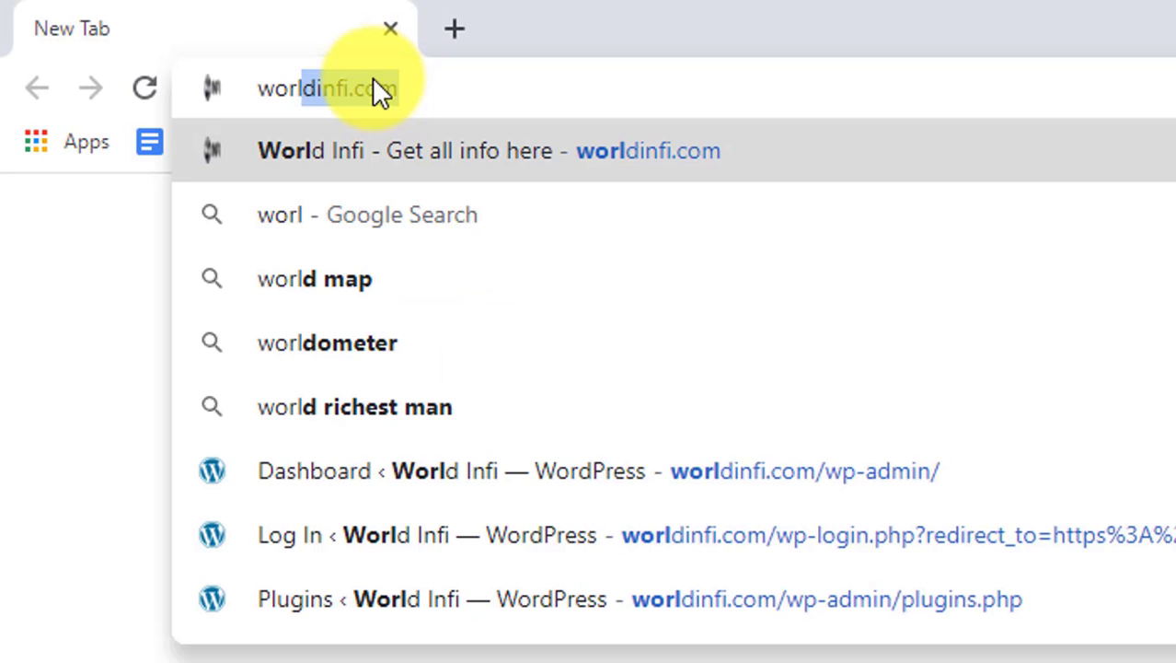
key("Return")
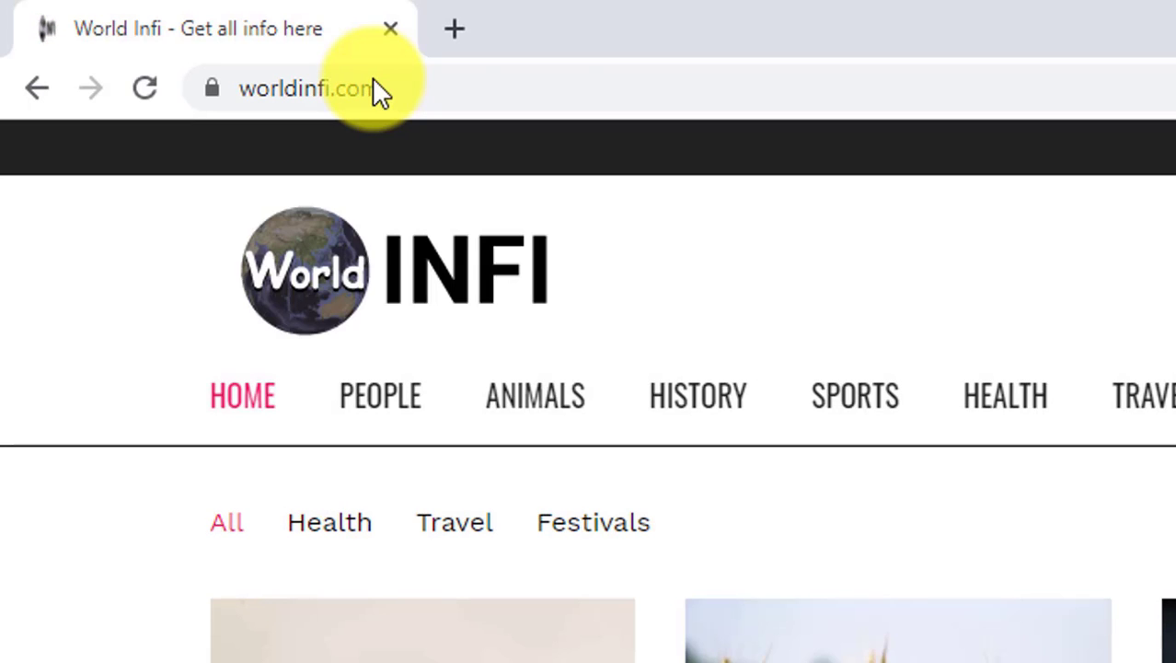
left_click(239, 89)
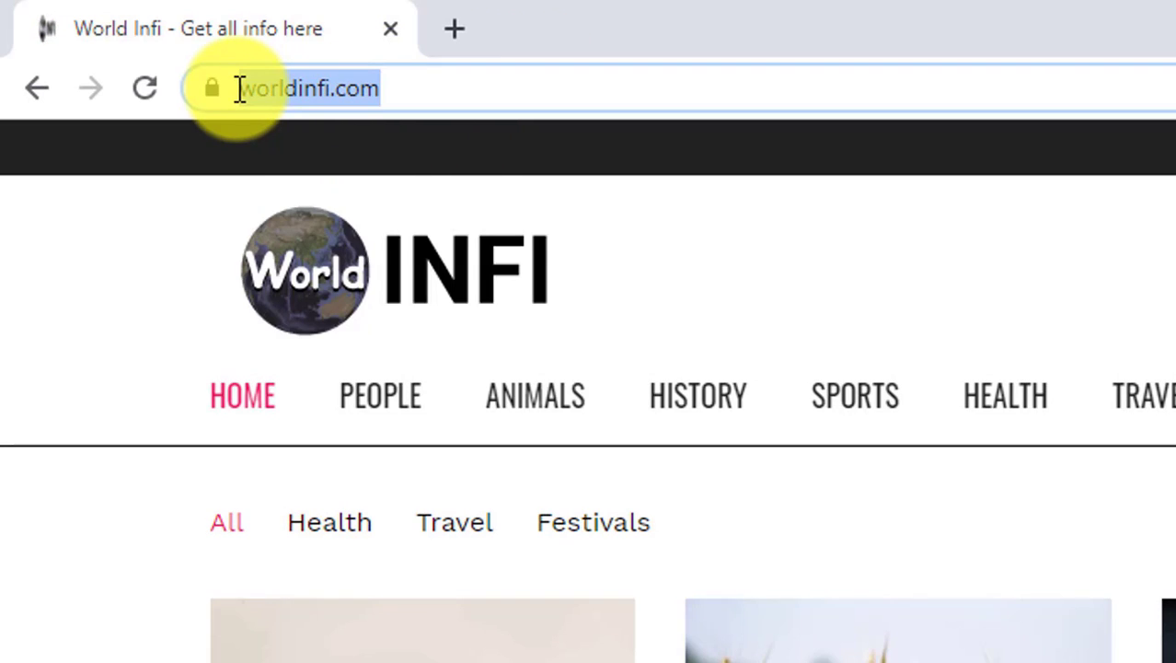
left_click(239, 88)
type("demo.")
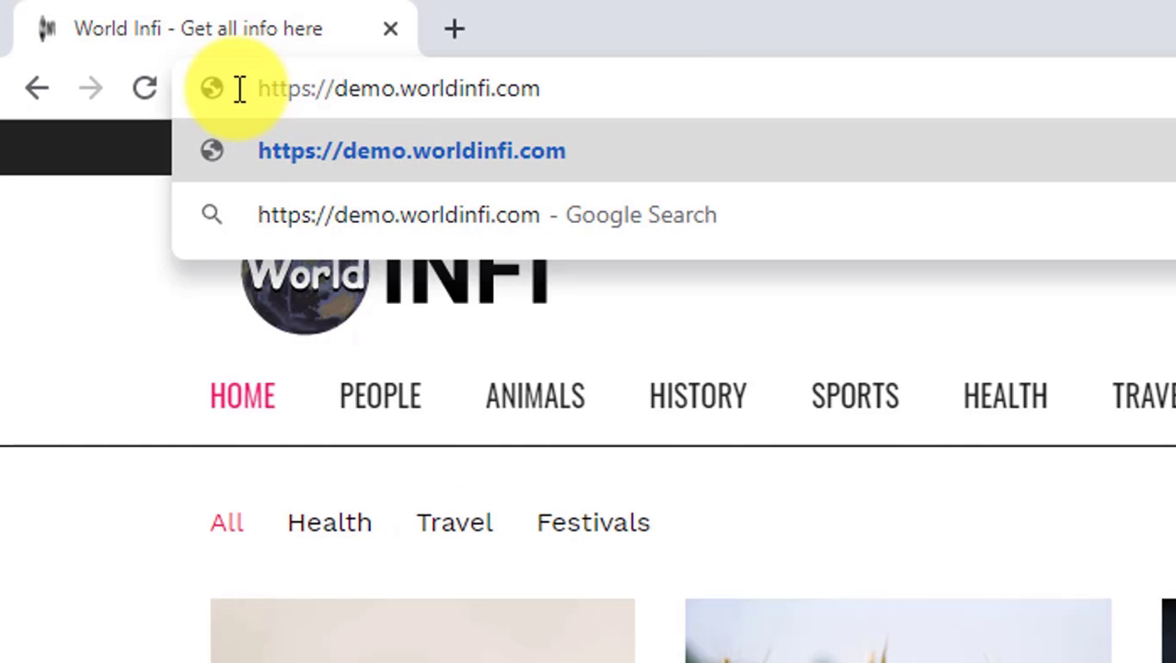
left_click(84, 386)
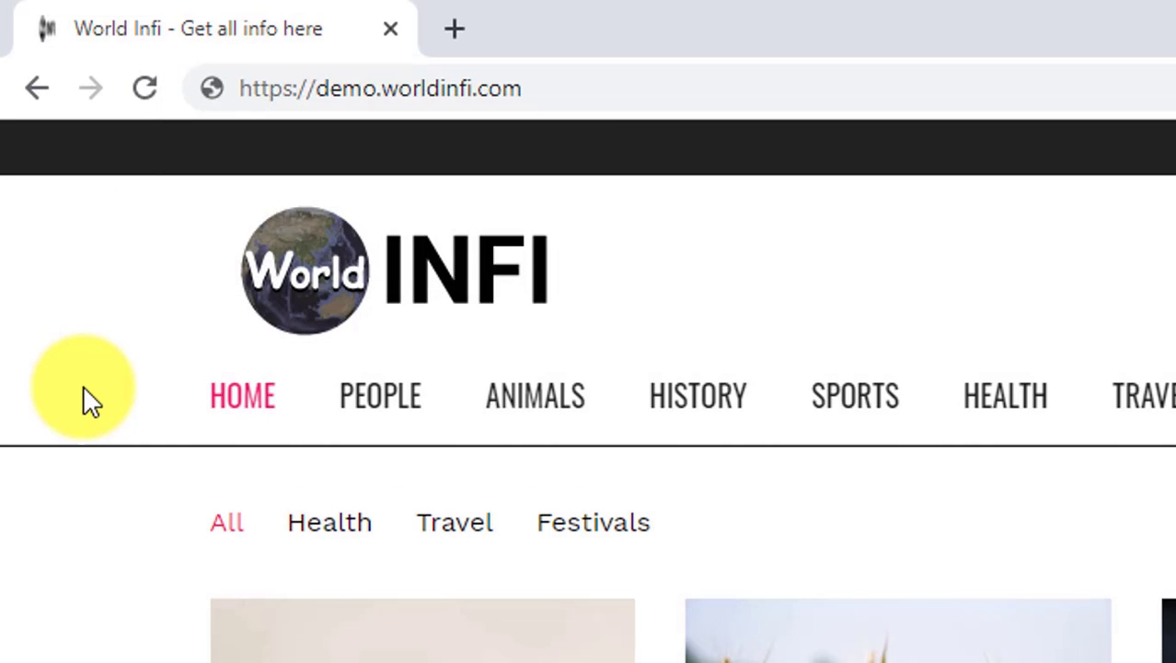
left_click(368, 87)
left_click(383, 89)
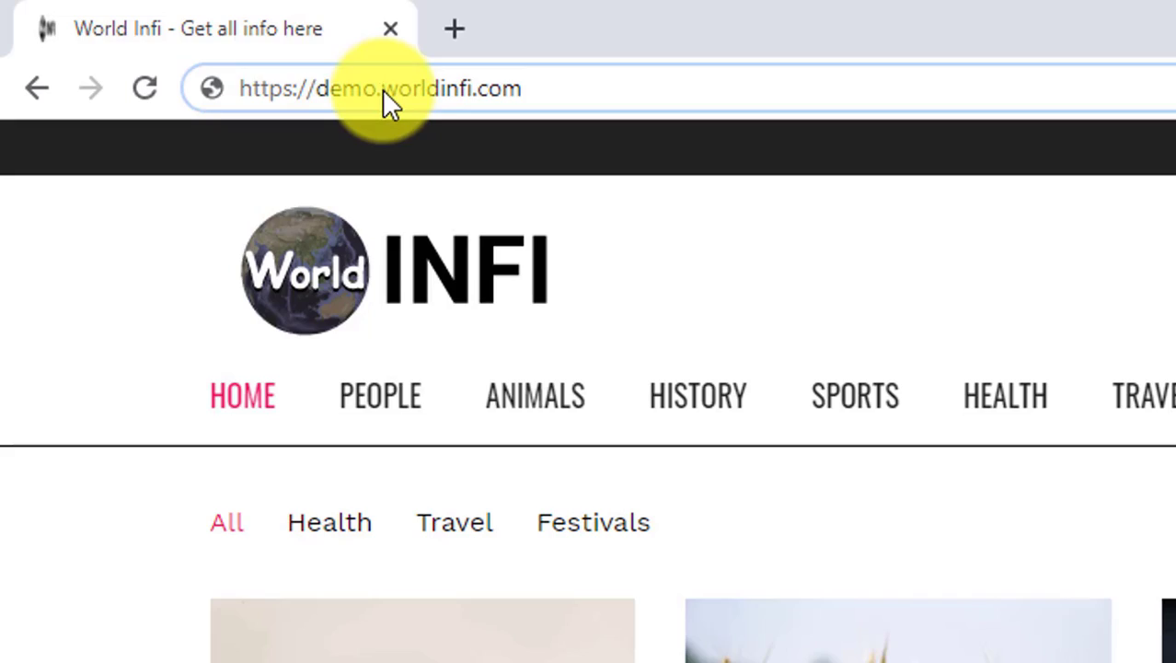
key("BackSpace")
key("BackSpace")
key("BackSpace")
key("BackSpace")
key("BackSpace")
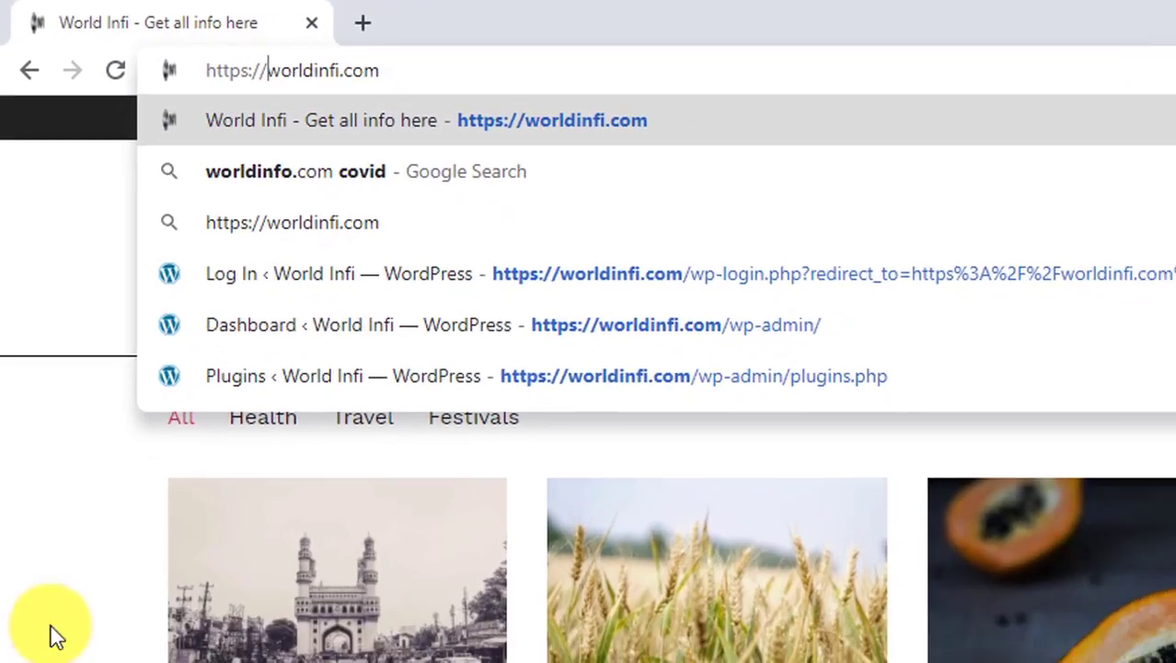
key("Return")
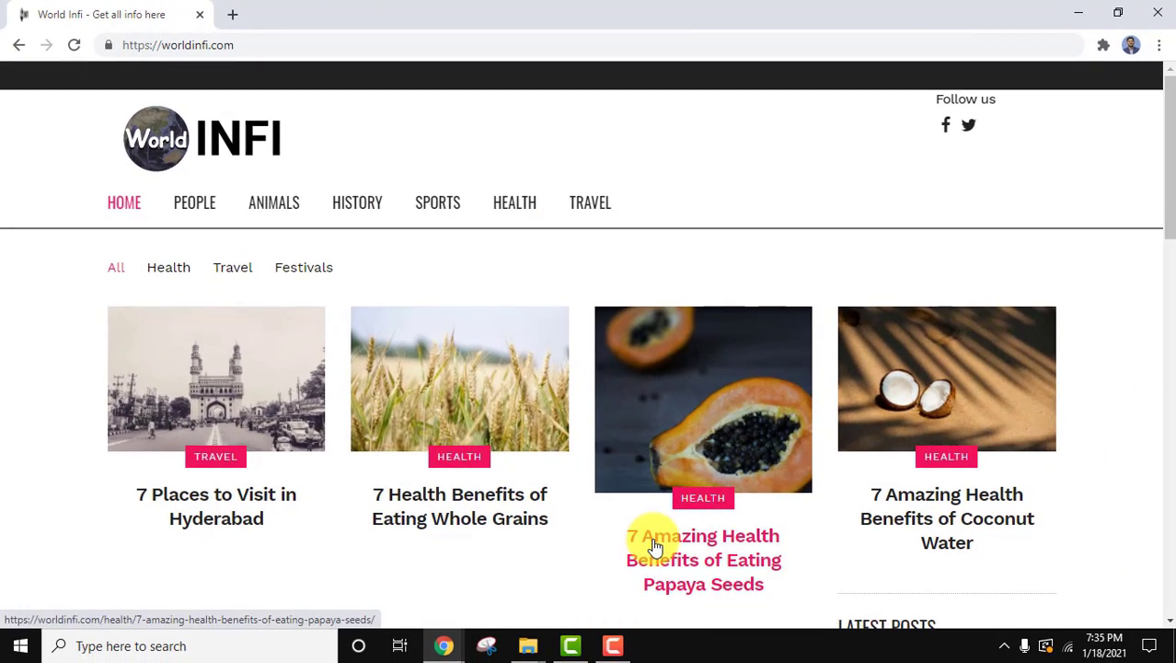
- Back in cPanel Subdomains, enter 'demo' as the subdomain name
mouse_move(445, 643)
left_click(504, 587)
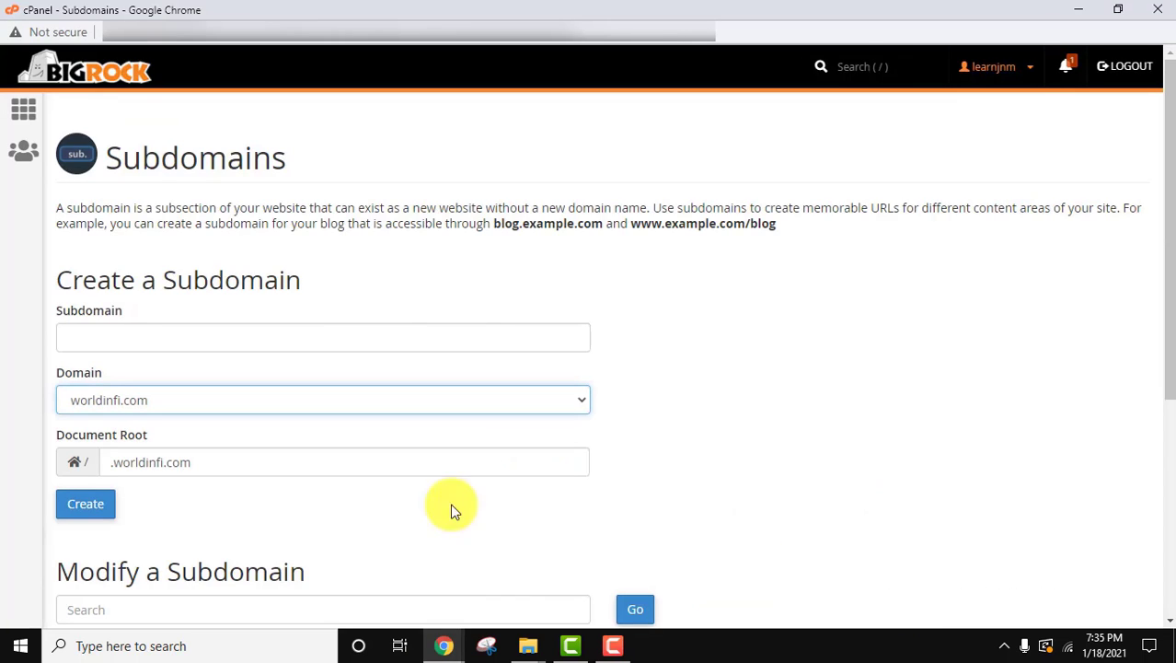
left_click(296, 342)
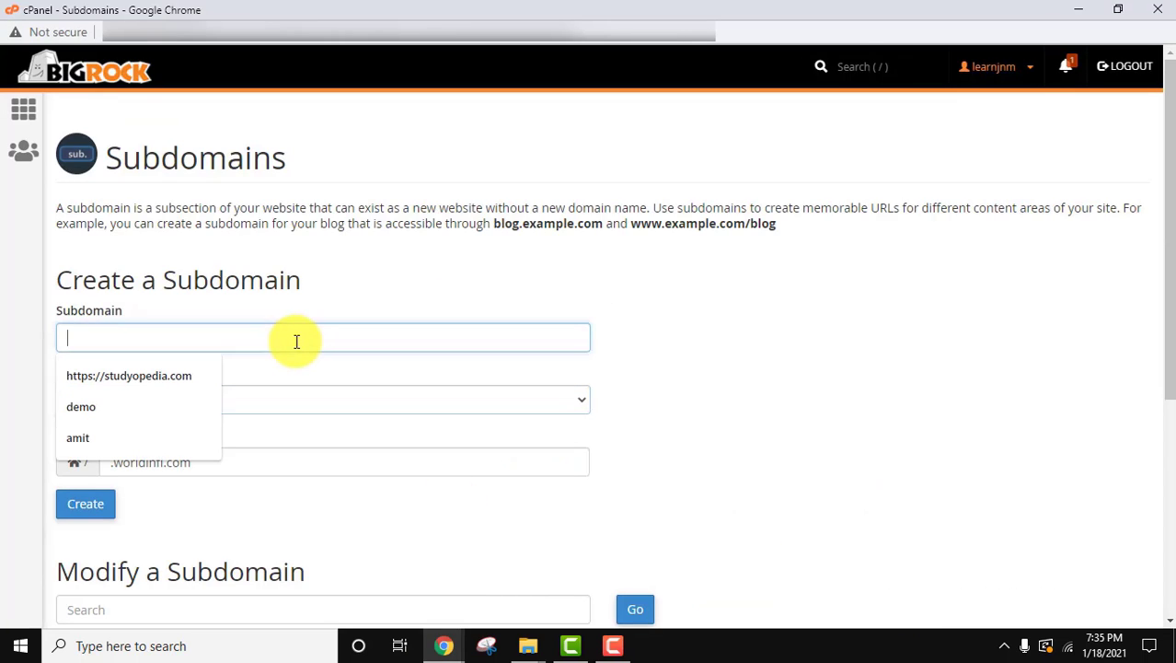
type("demo")
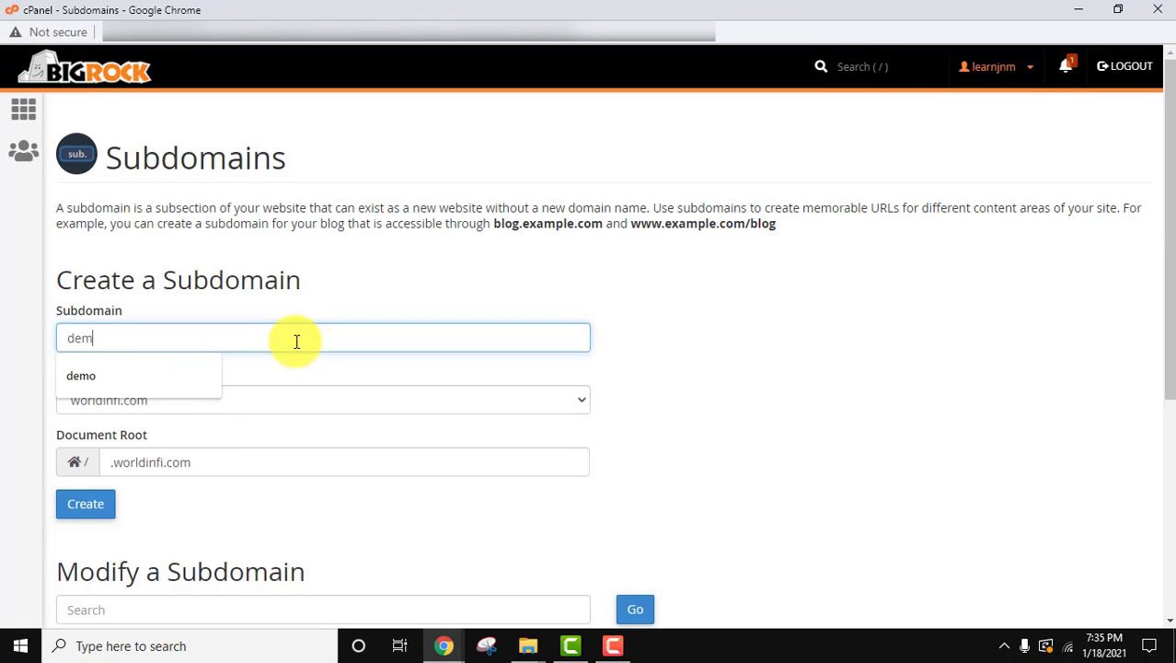
left_click(37, 430)
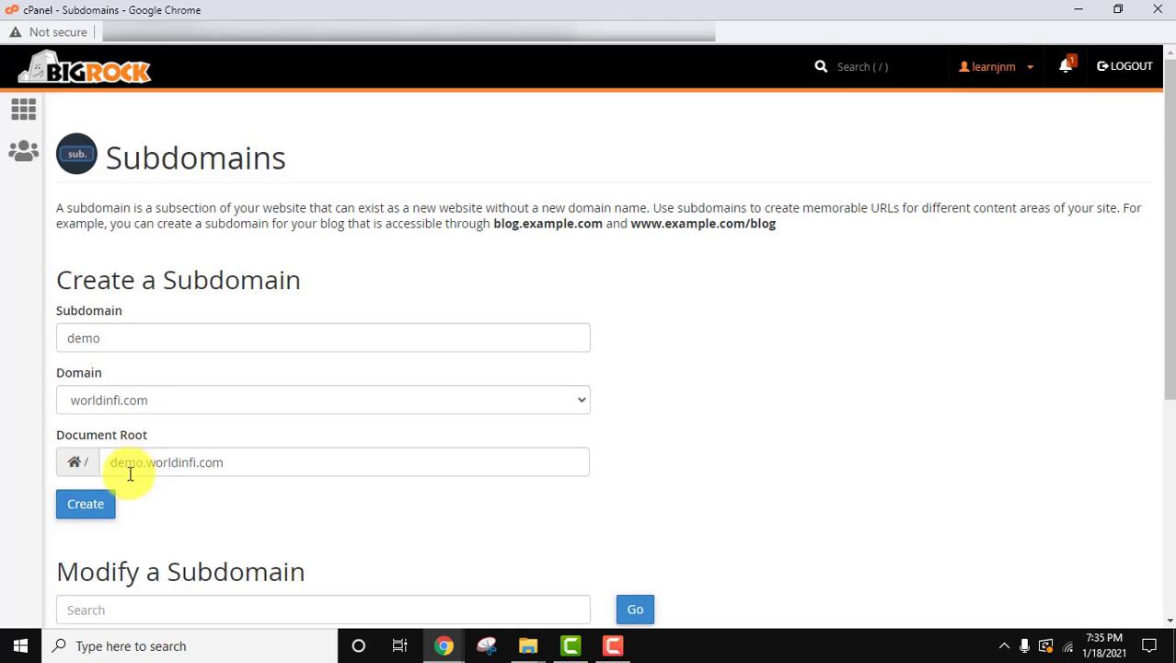
- Keep the document root as public_html/demo.worldinfi.com and create the subdomain
left_click(154, 457)
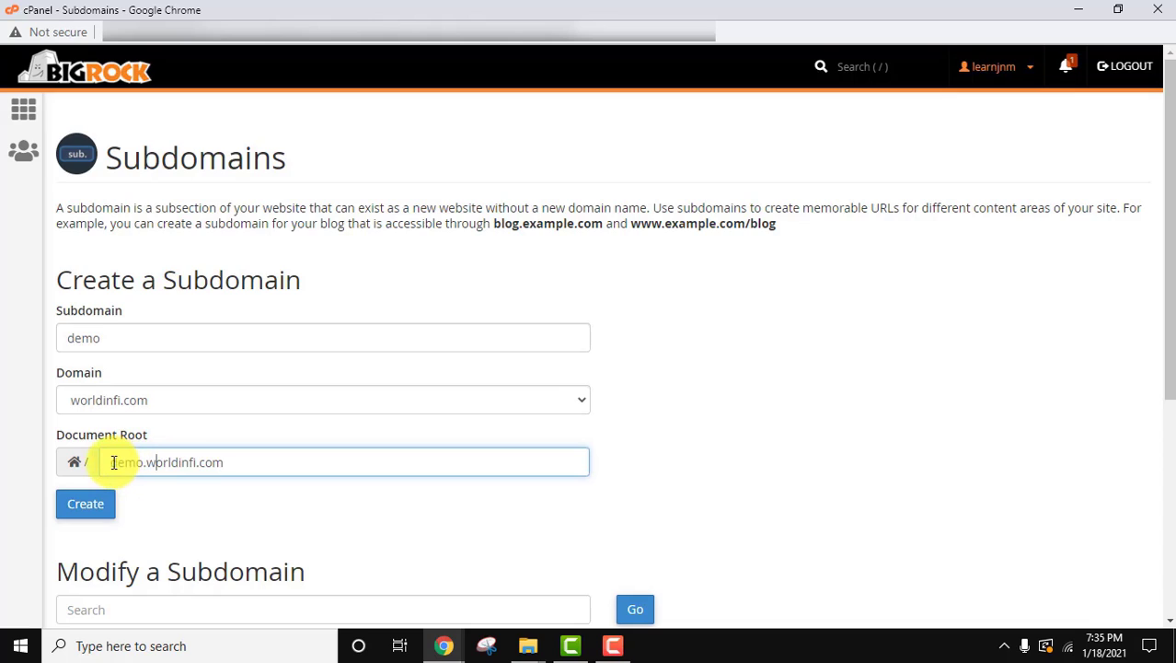
type("public_h")
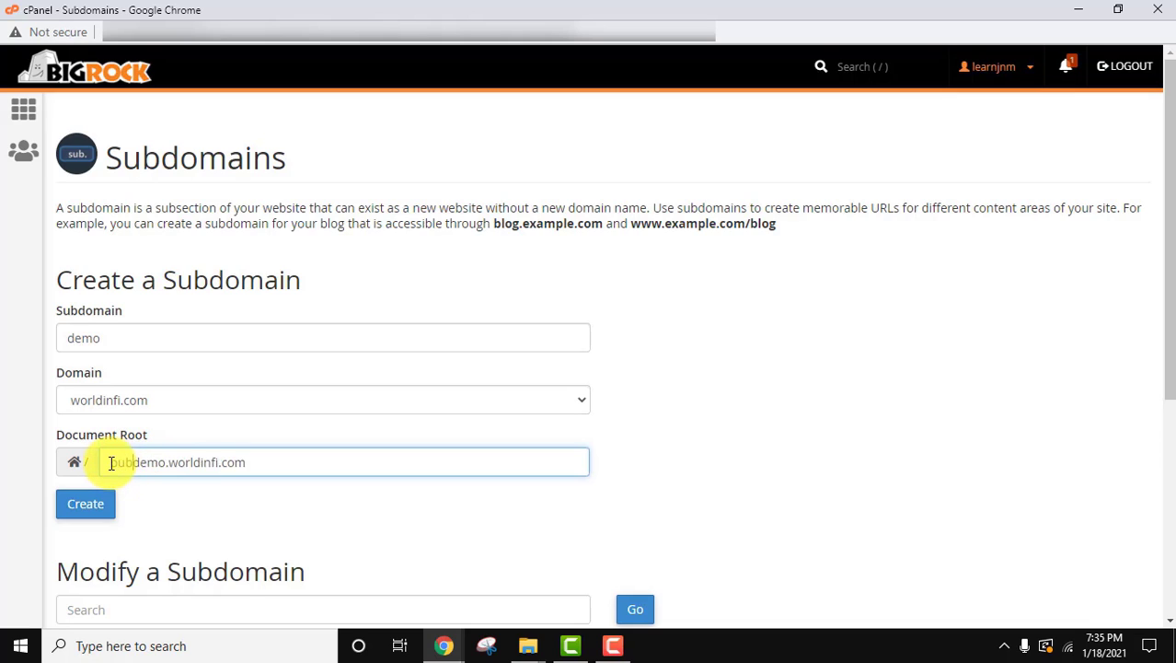
type("tml")
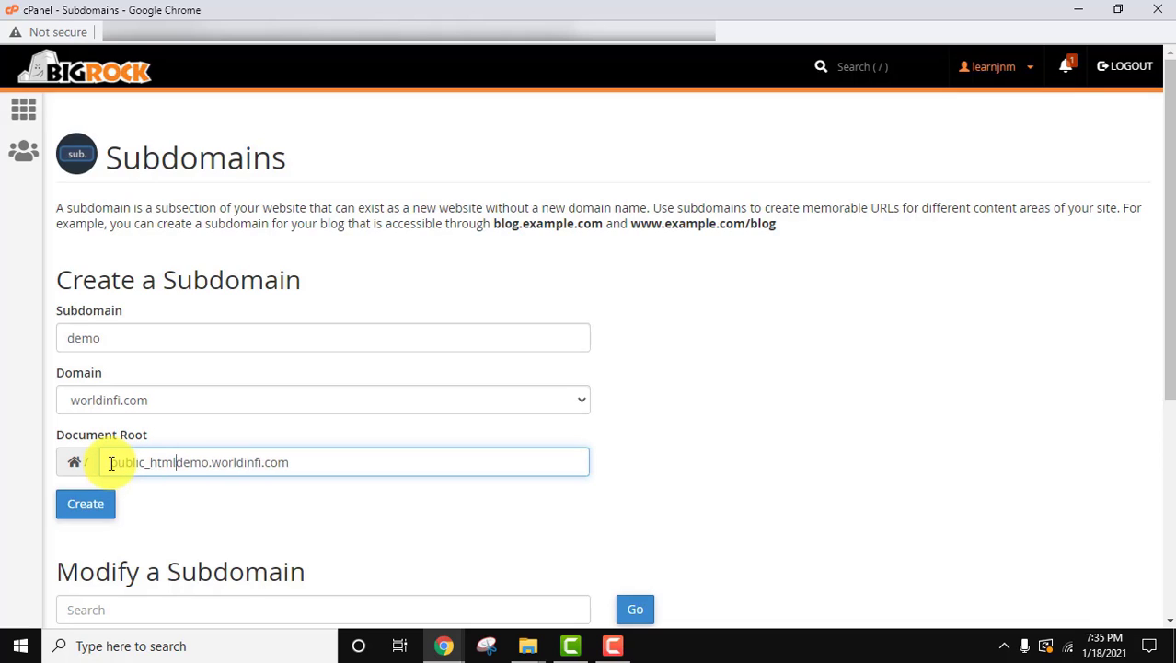
type("/")
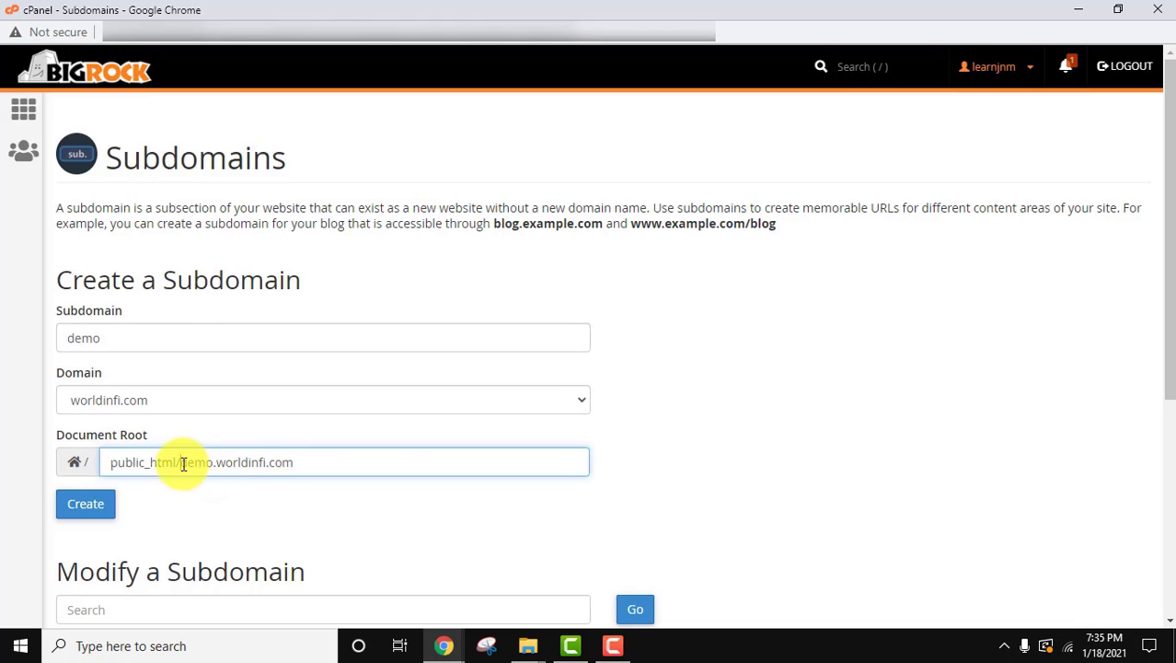
left_click_drag(180, 462, 386, 445)
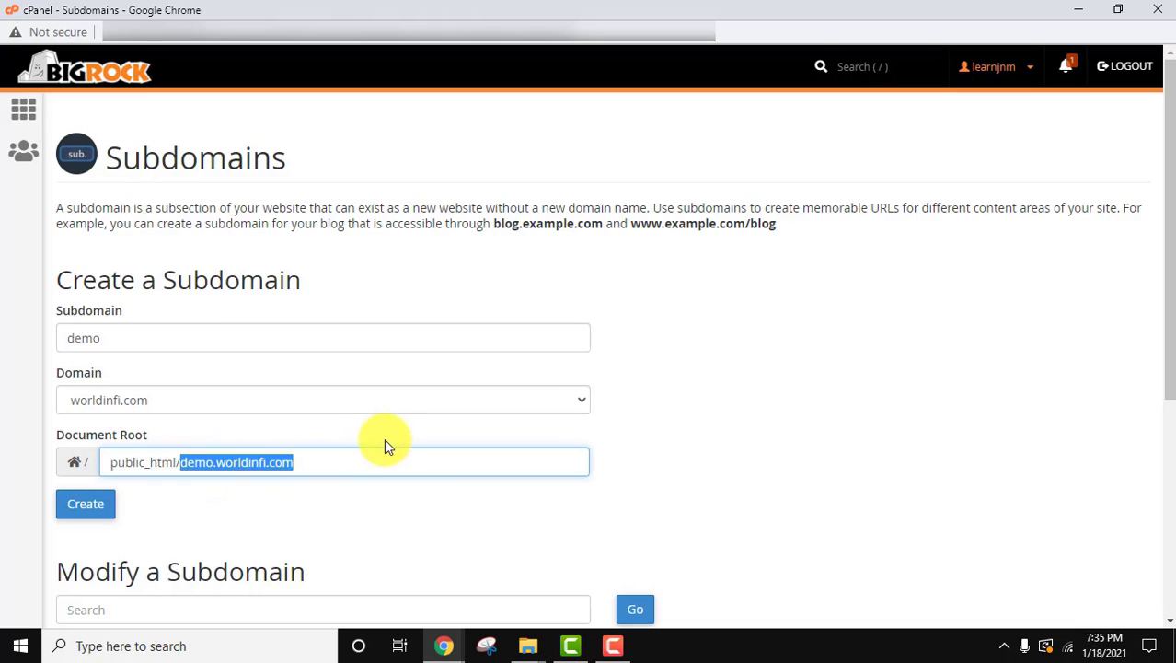
left_click(186, 337)
left_click(181, 466)
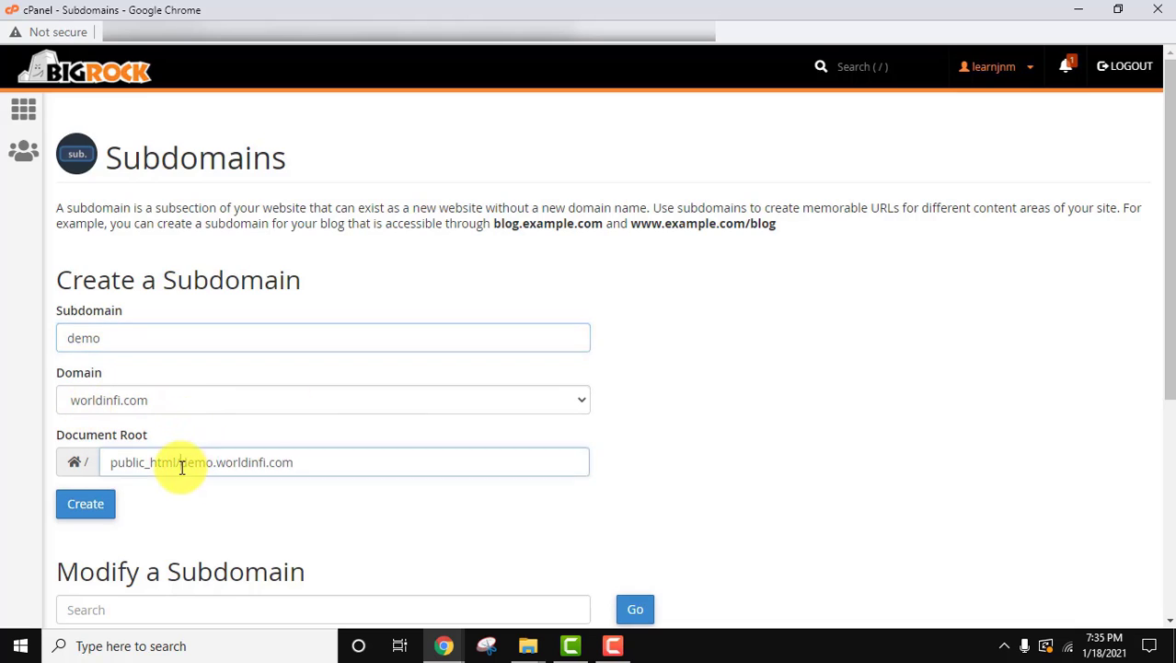
left_click_drag(182, 466, 329, 473)
left_click(360, 458)
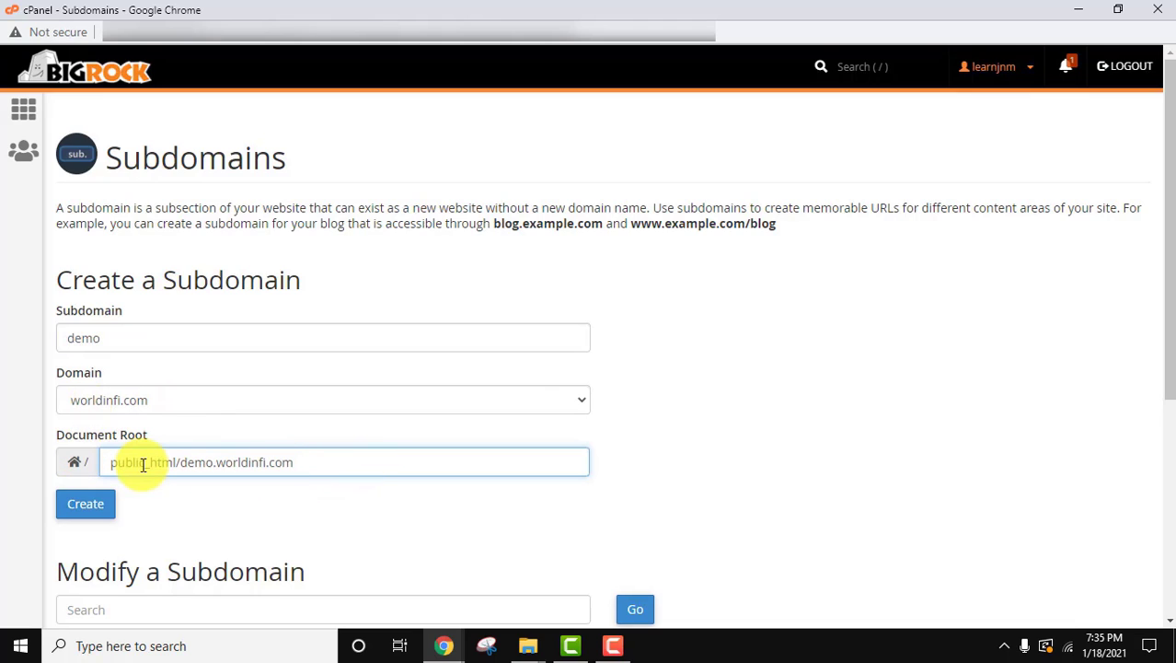
left_click(84, 508)
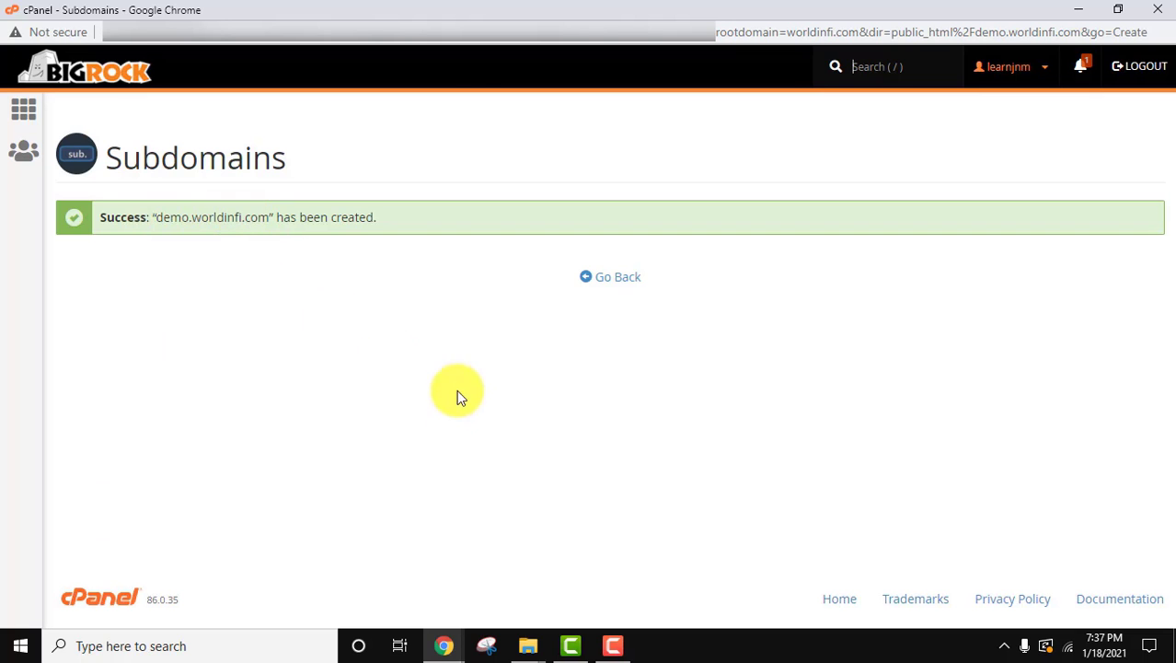
- Load demo.worldinfi.com in a new Chrome tab, showing an Index of / with only cgi-bin
mouse_move(448, 635)
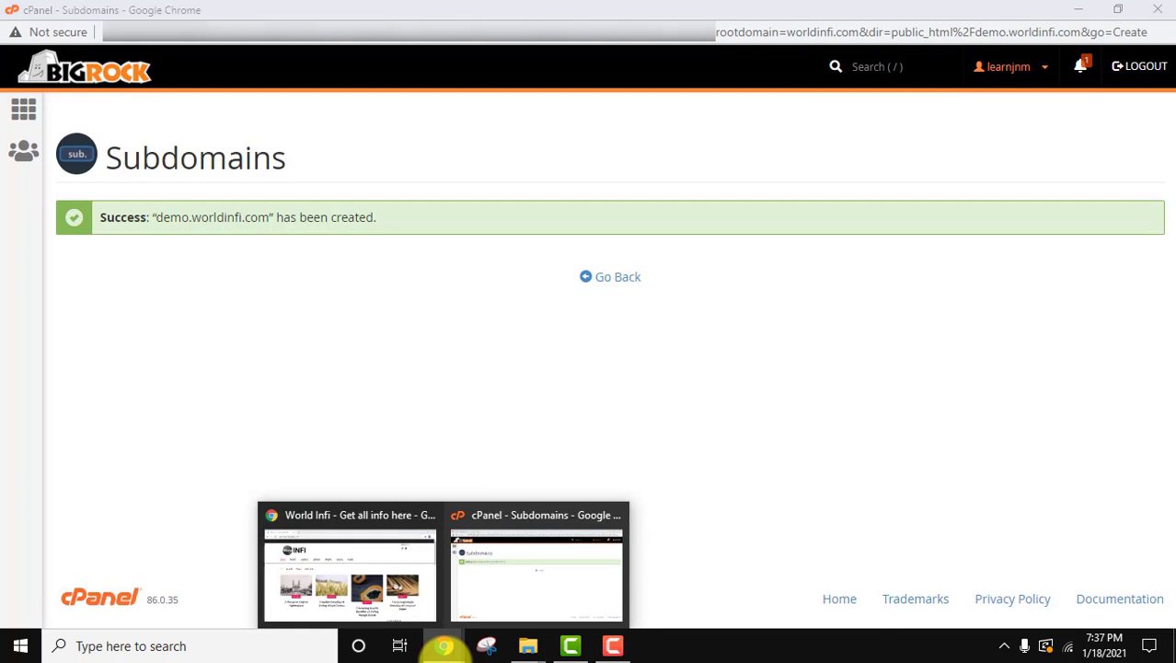
left_click(389, 609)
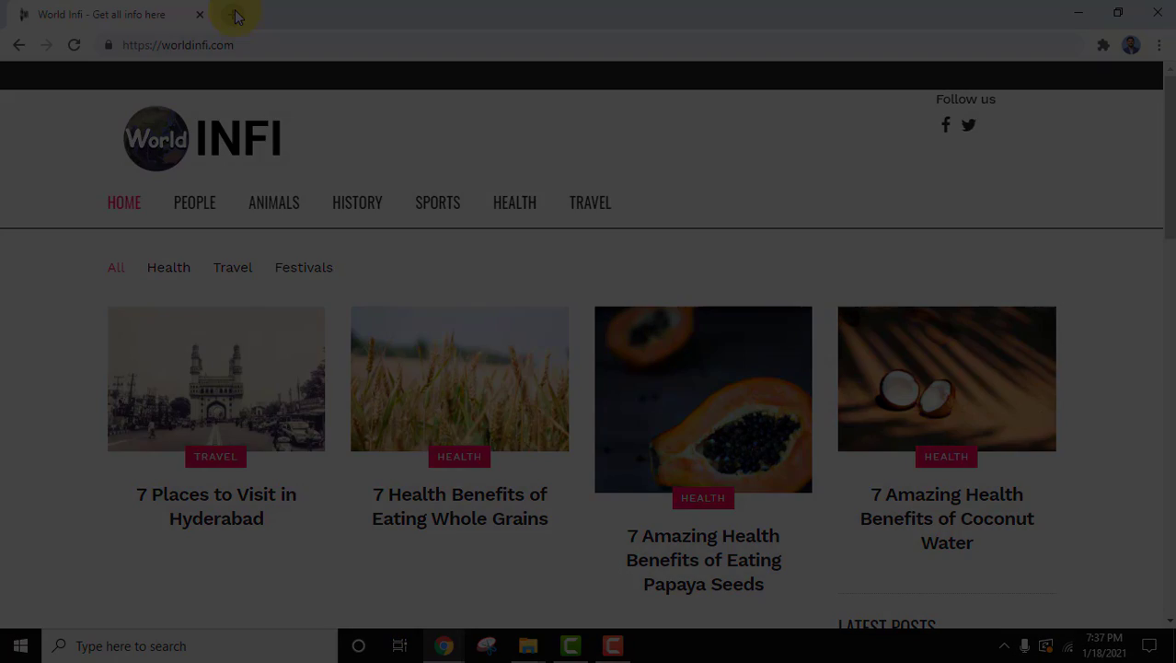
left_click(237, 16)
type("demo.worldinfi.com")
key("Return")
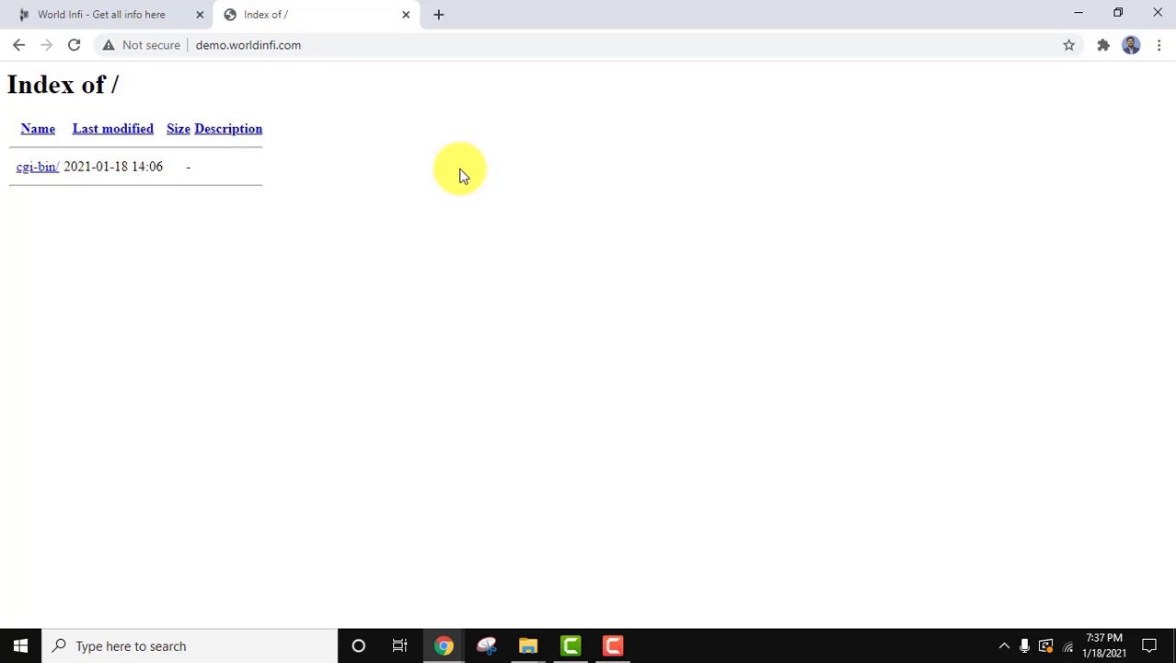
left_click(440, 16)
- Search the web for 'wordpress' and go to the wordpress.org home page
type("wordpress")
key("Return")
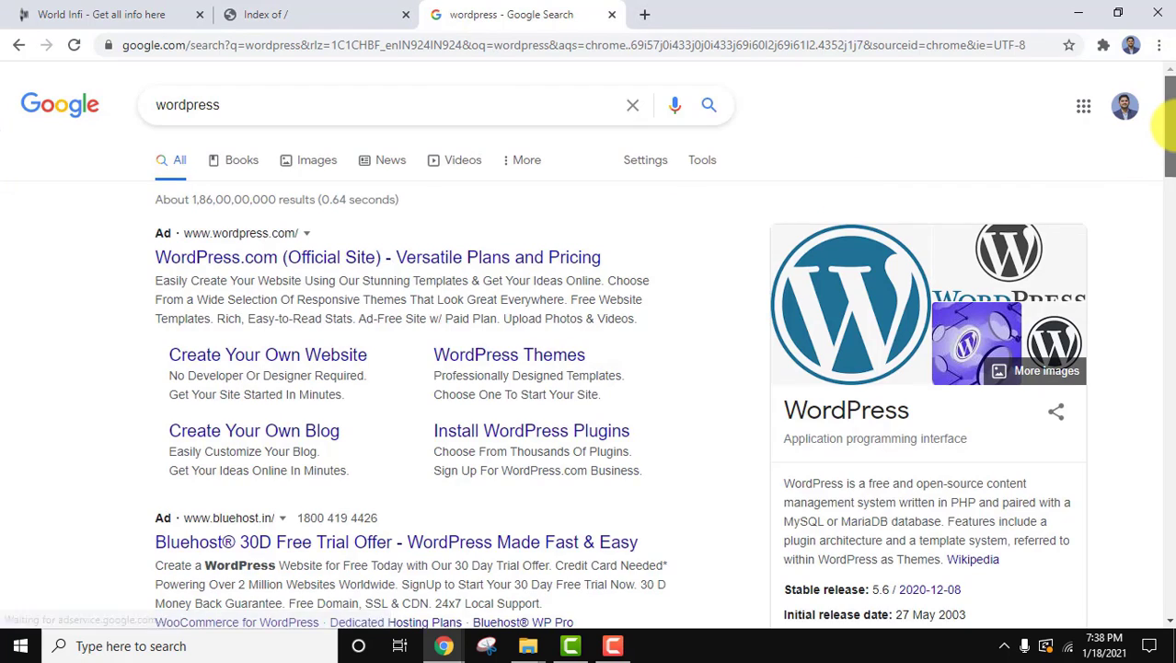
left_click_drag(1169, 120, 1168, 205)
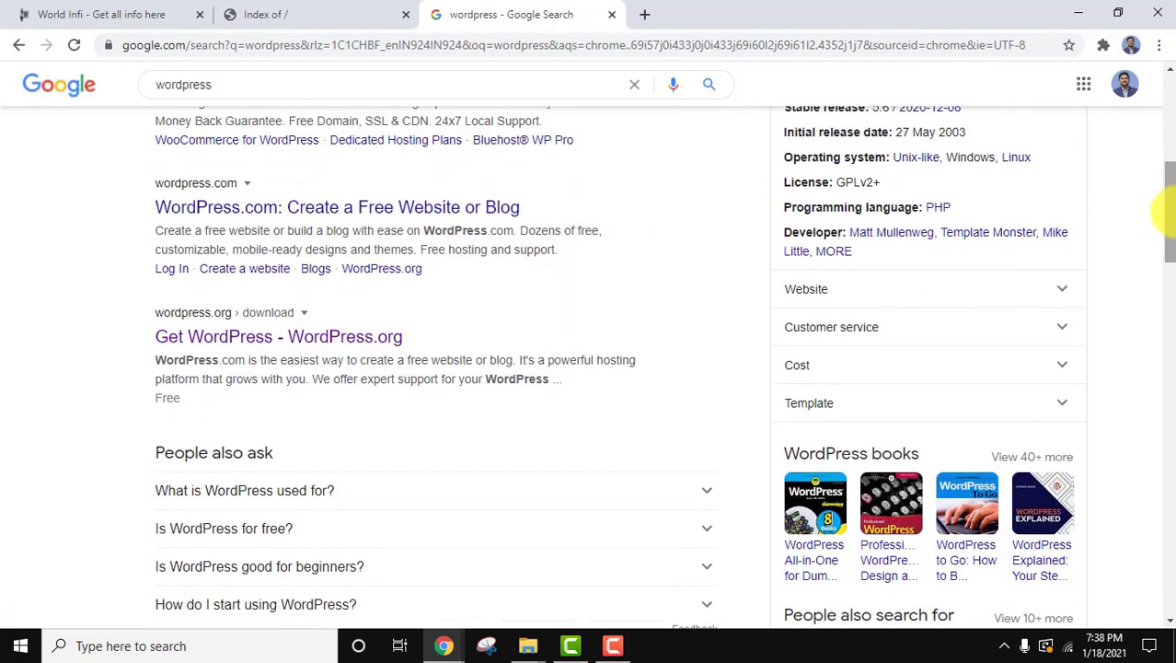
left_click(259, 337)
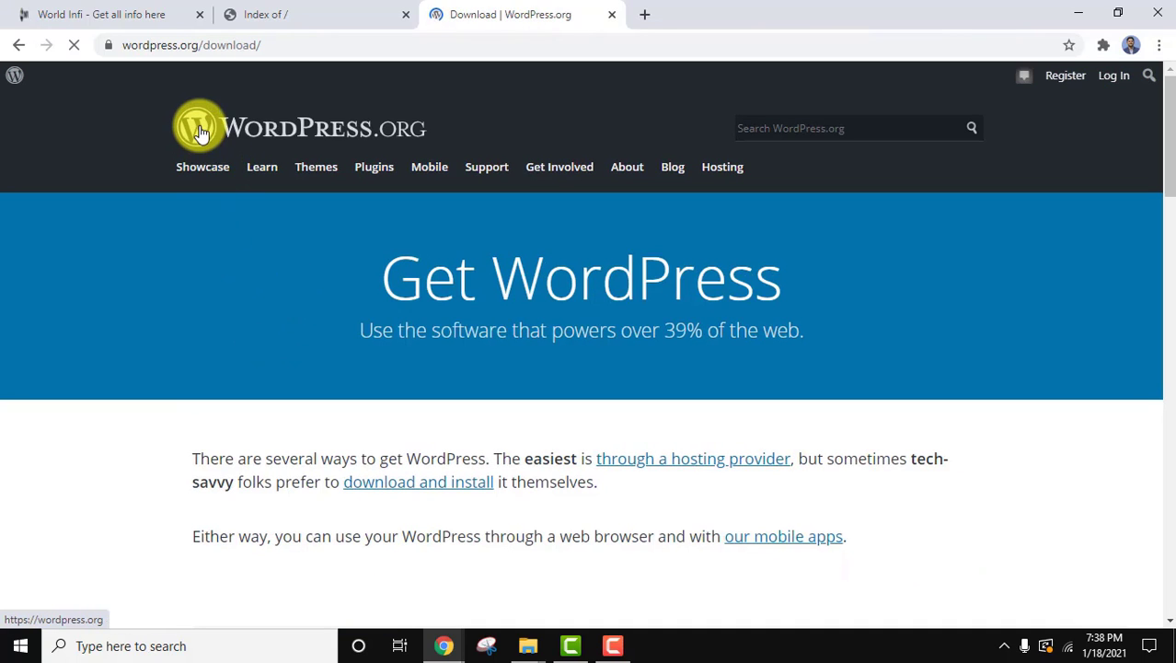
left_click(197, 130)
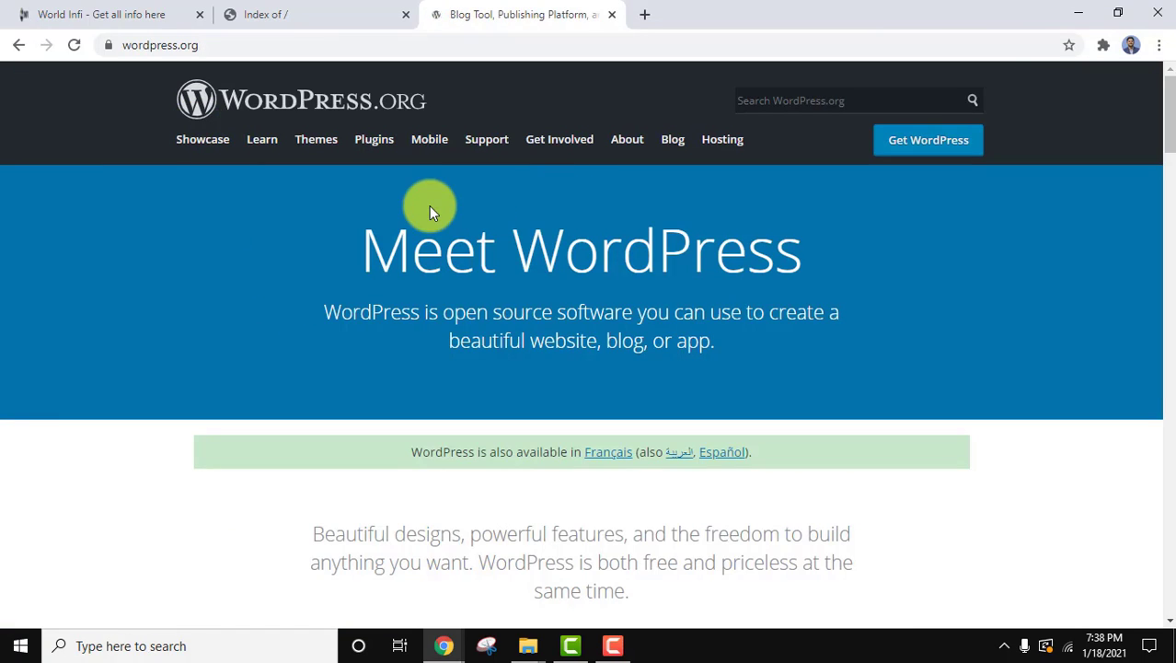
left_click(276, 46)
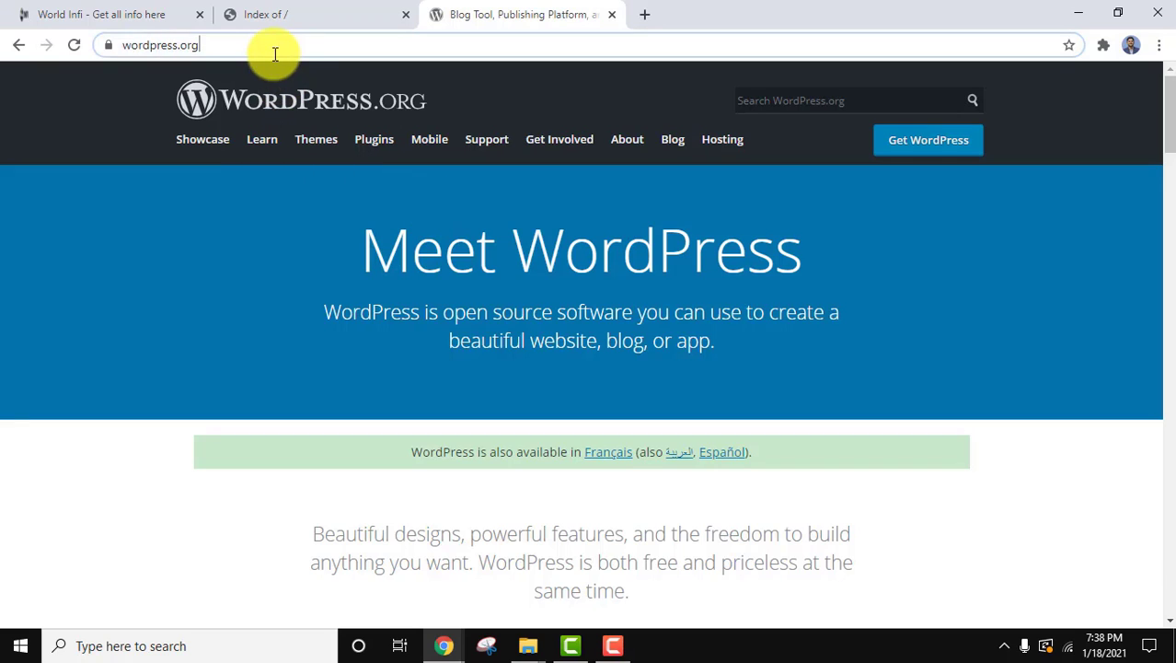
left_click(309, 42)
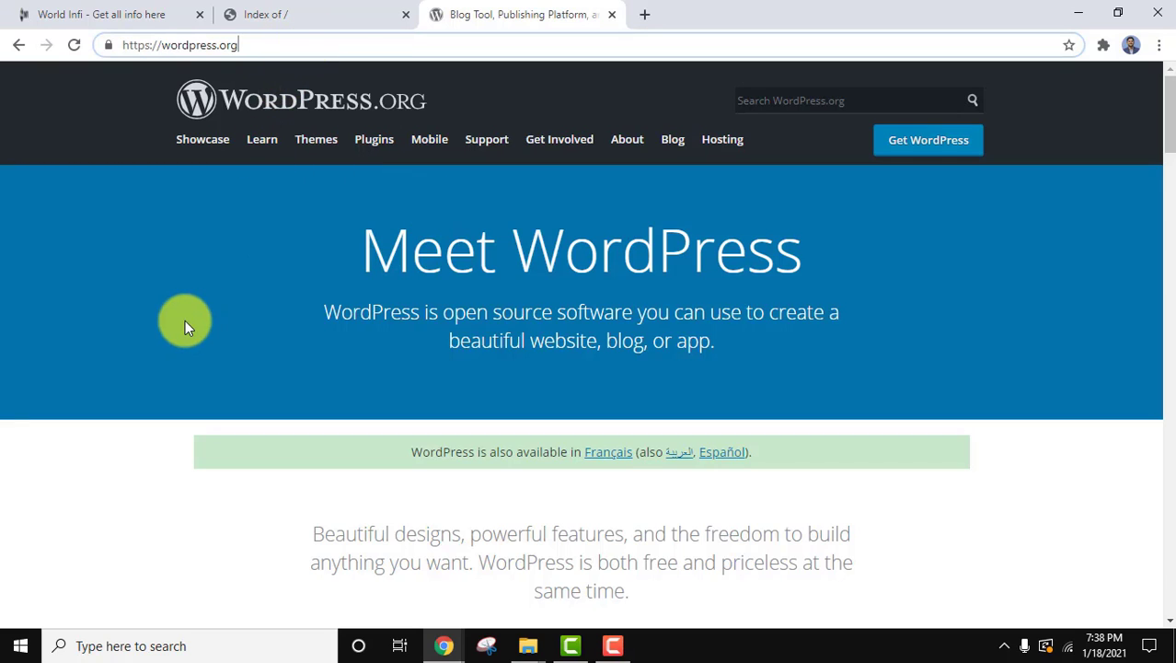
left_click(185, 324)
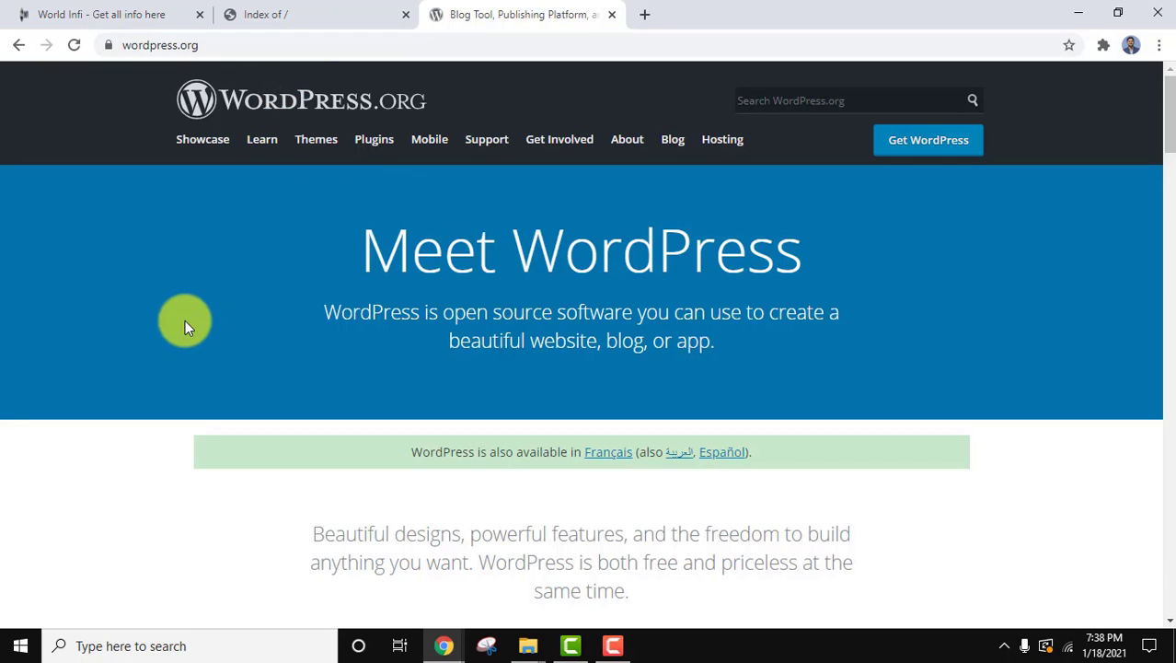
- Download the WordPress 5.6 zip (15.8 MB) and bring up its download options
left_click(950, 150)
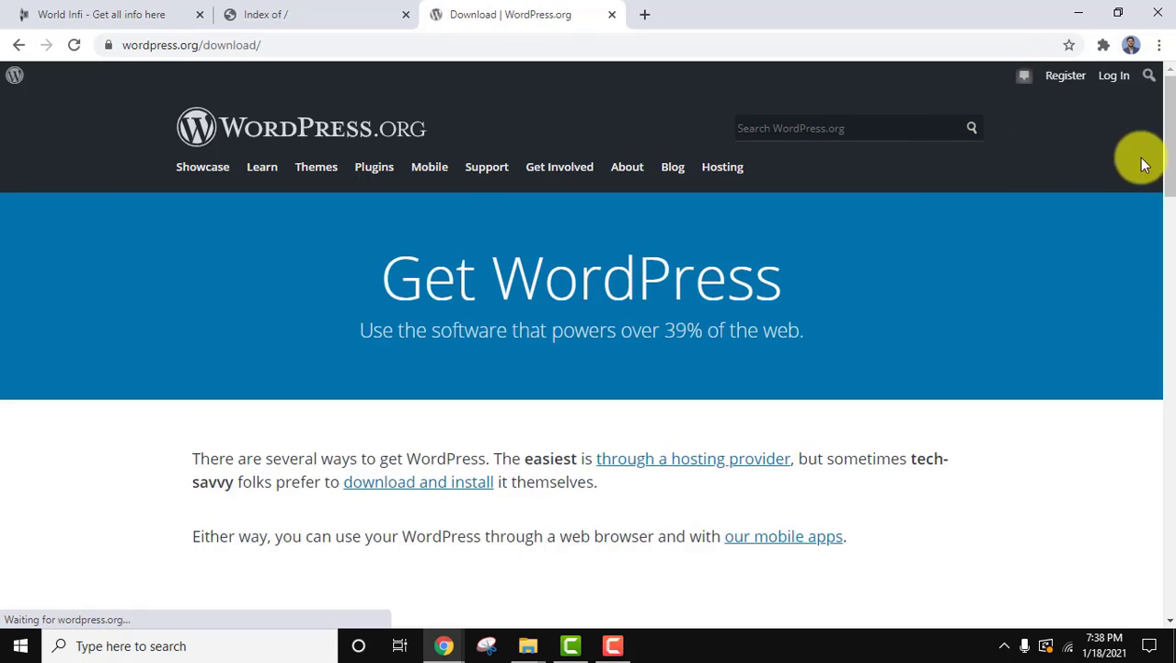
left_click_drag(1167, 146, 1165, 387)
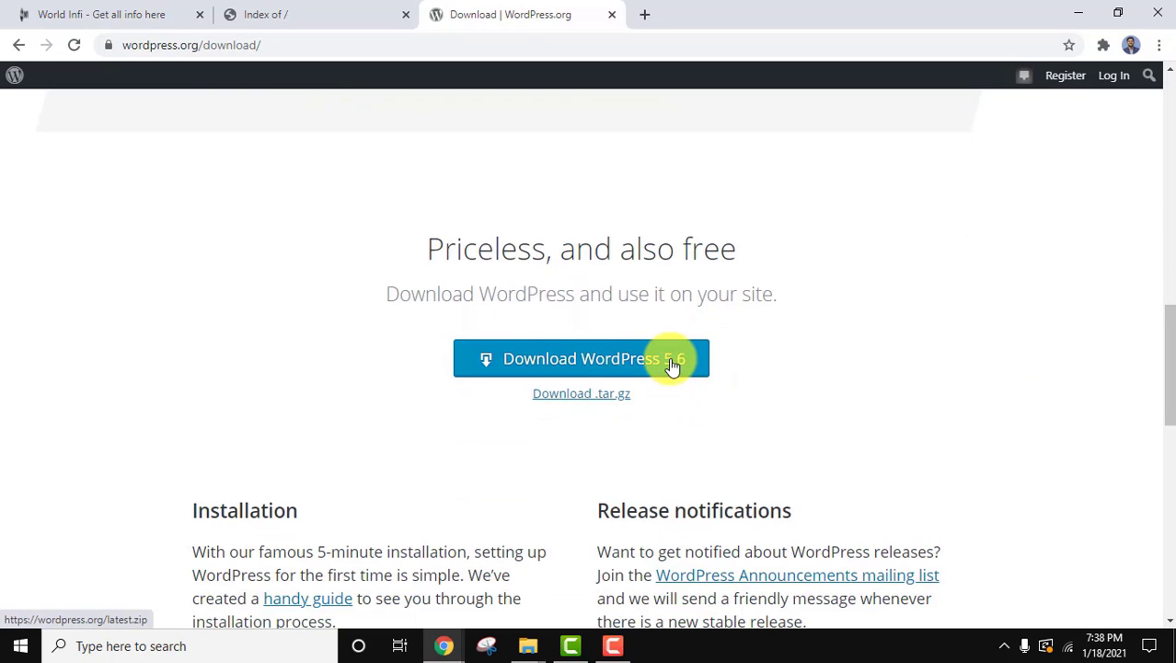
left_click(672, 364)
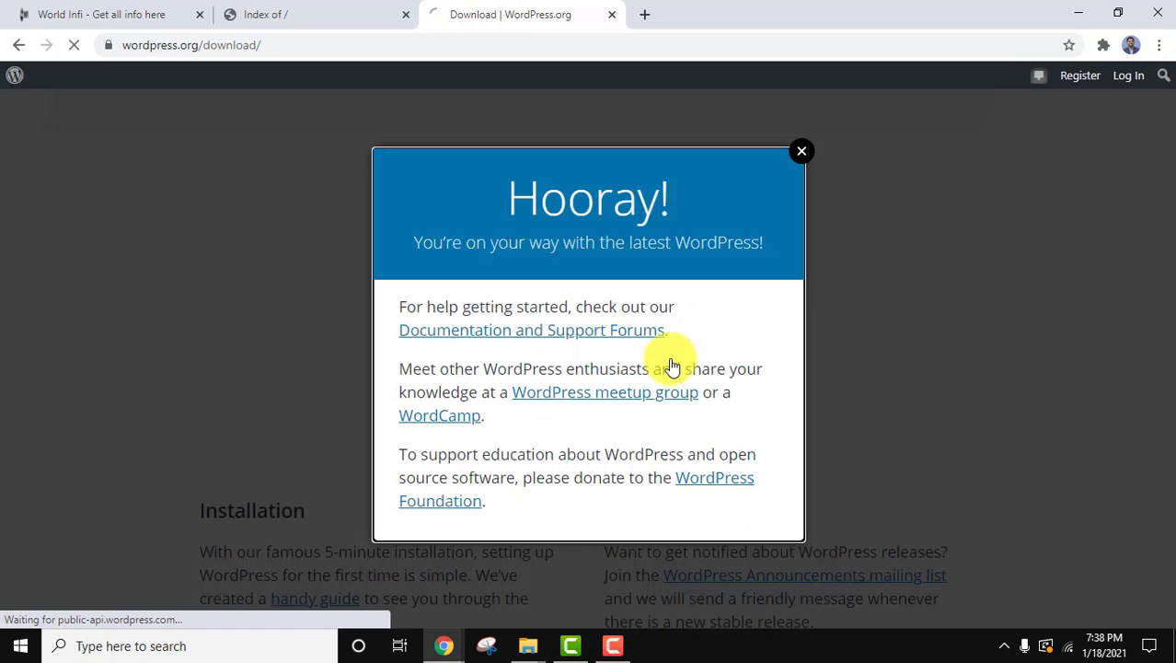
left_click(802, 126)
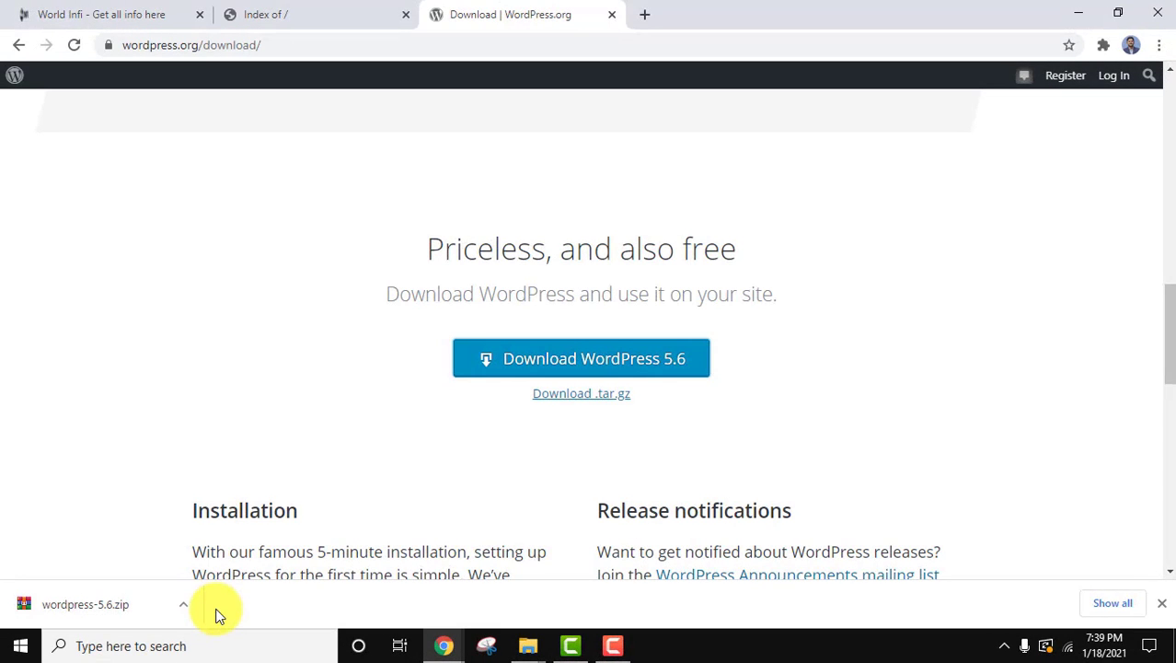
right_click(140, 614)
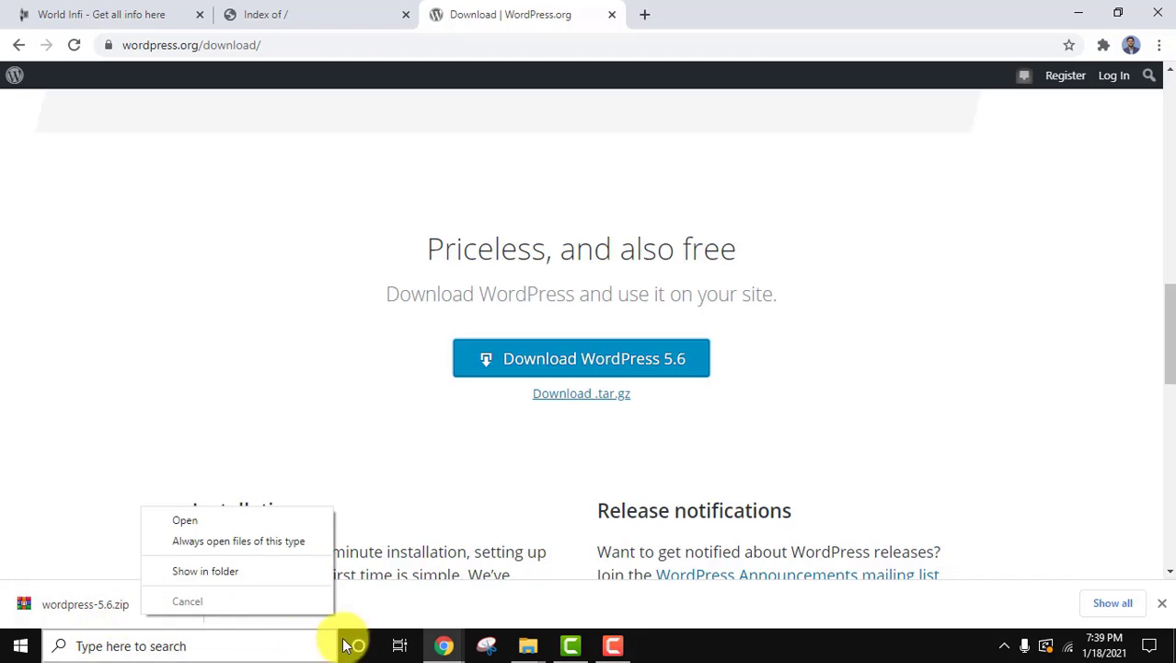
left_click(390, 607)
left_click(185, 608)
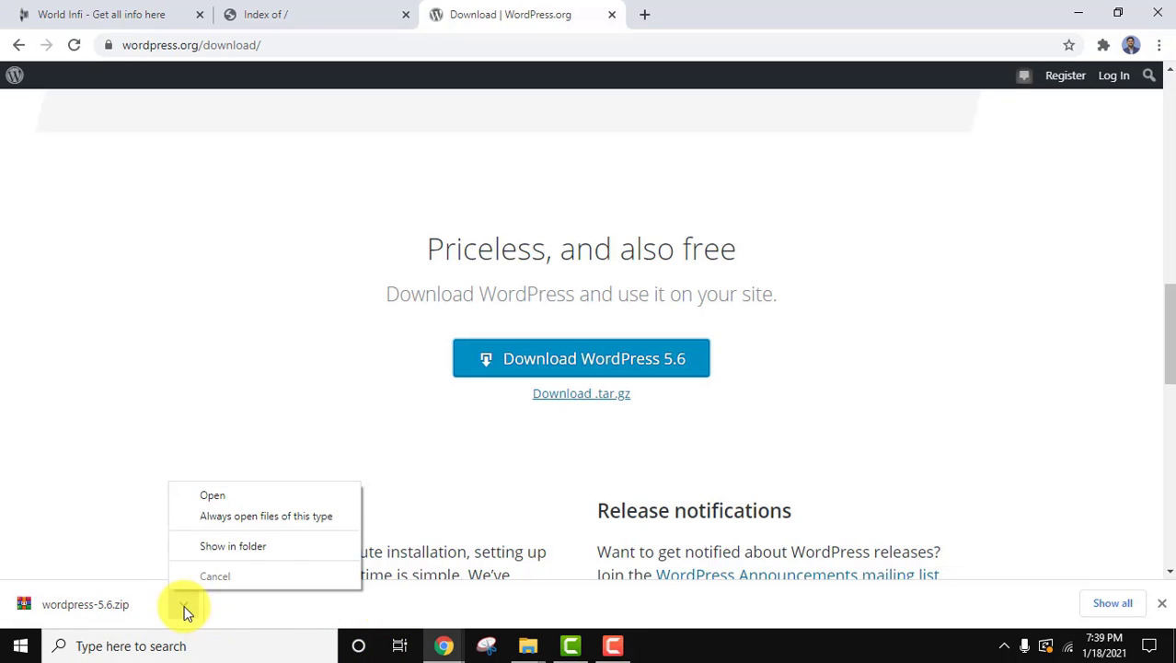
- Reveal wordpress-5.6.zip in the Downloads folder and copy that folder's path
left_click(277, 549)
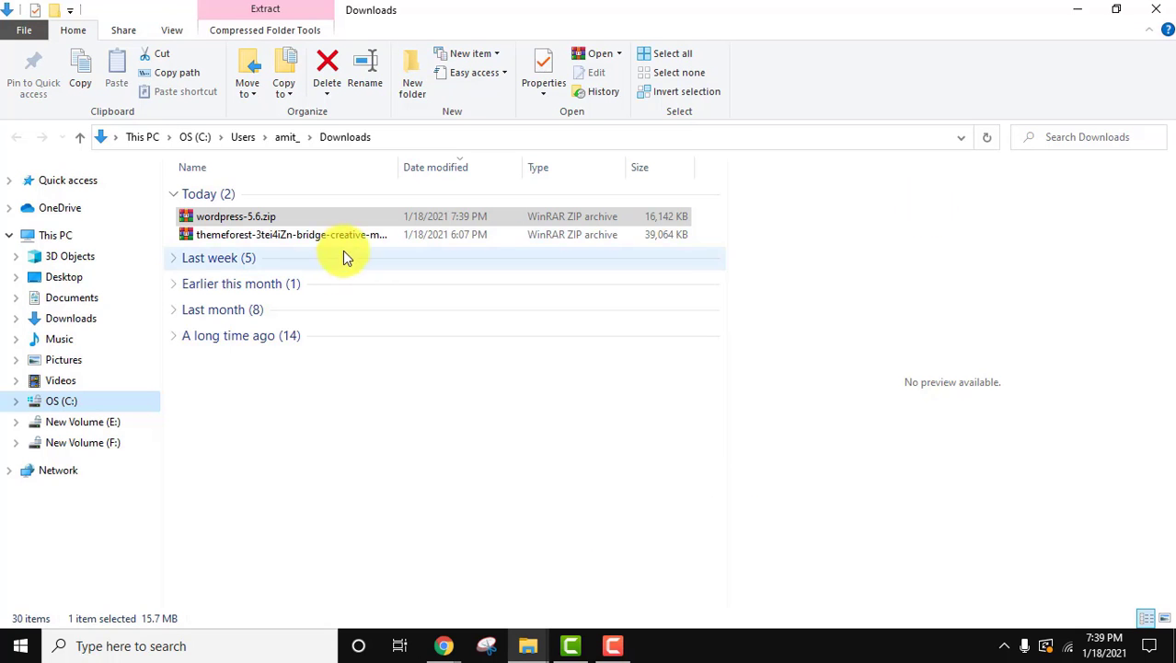
left_click(442, 136)
right_click(208, 140)
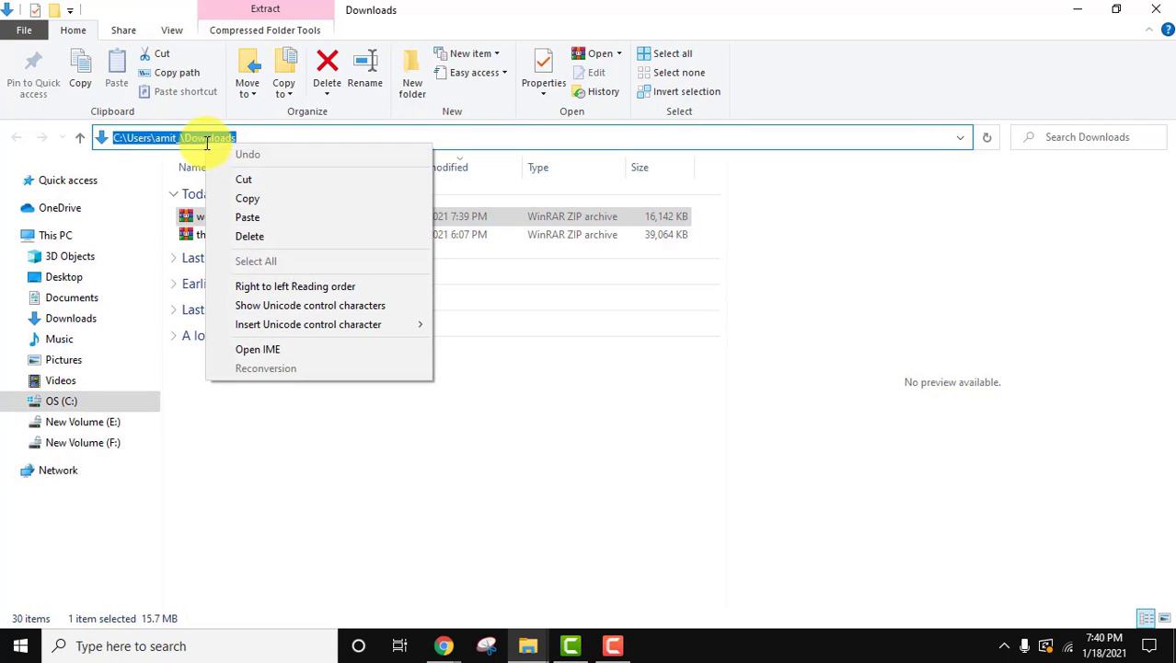
left_click(247, 198)
left_click(325, 493)
left_click(255, 219)
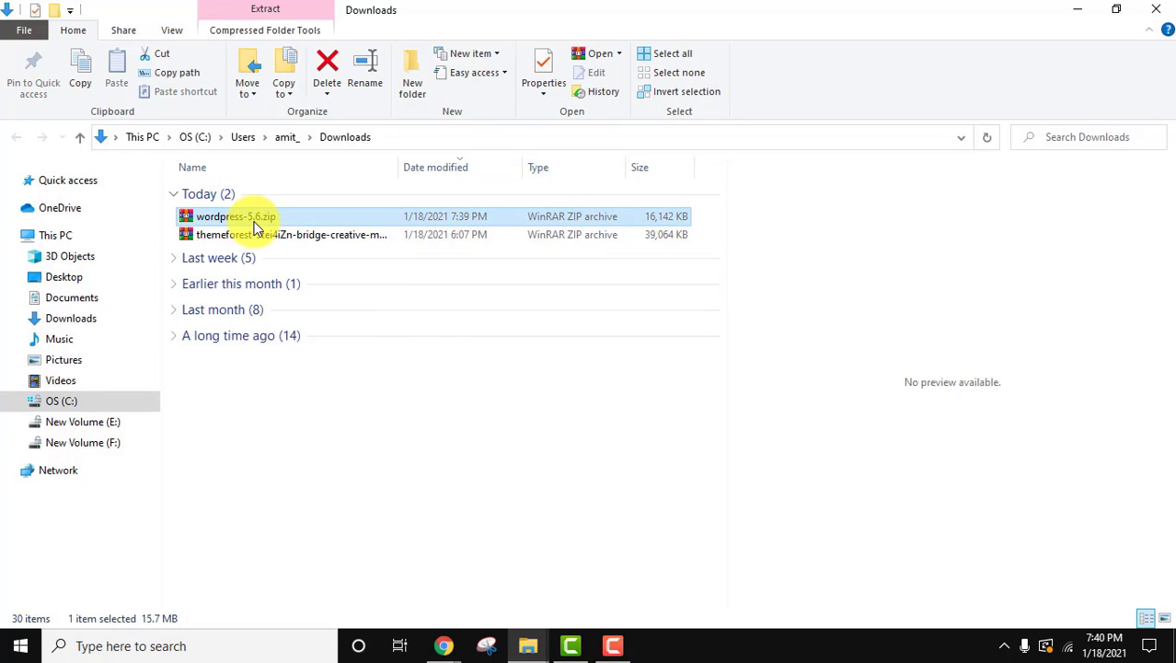
left_click(445, 646)
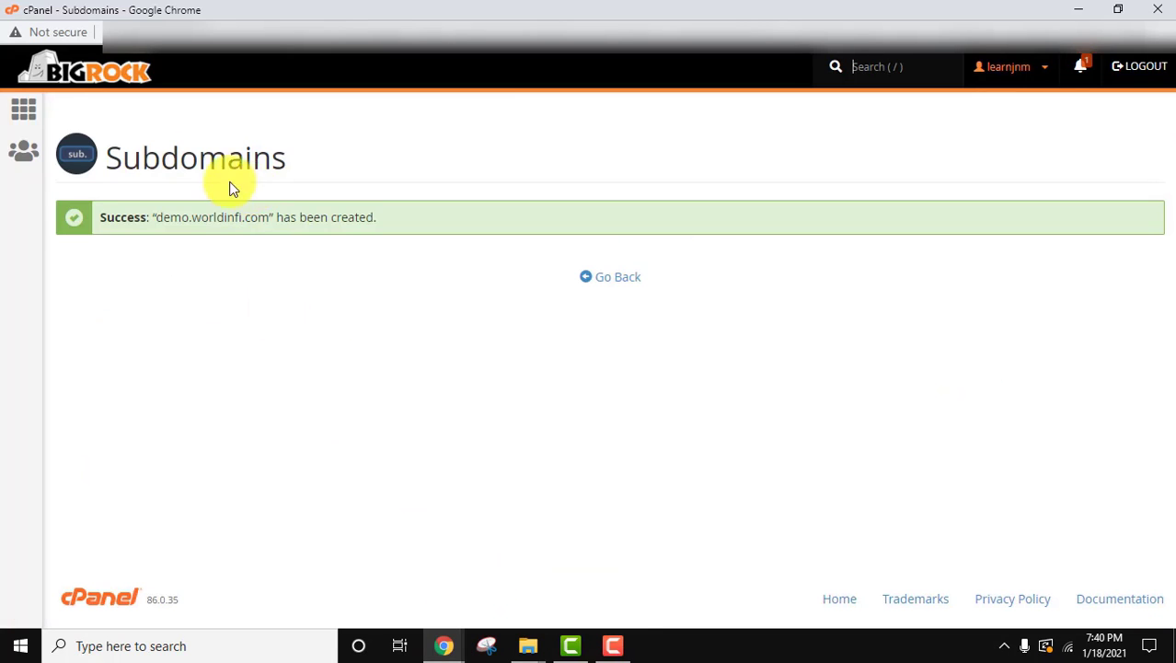
- From cPanel Home, open File Manager and go into public_html/demo.worldinfi.com
left_click(37, 82)
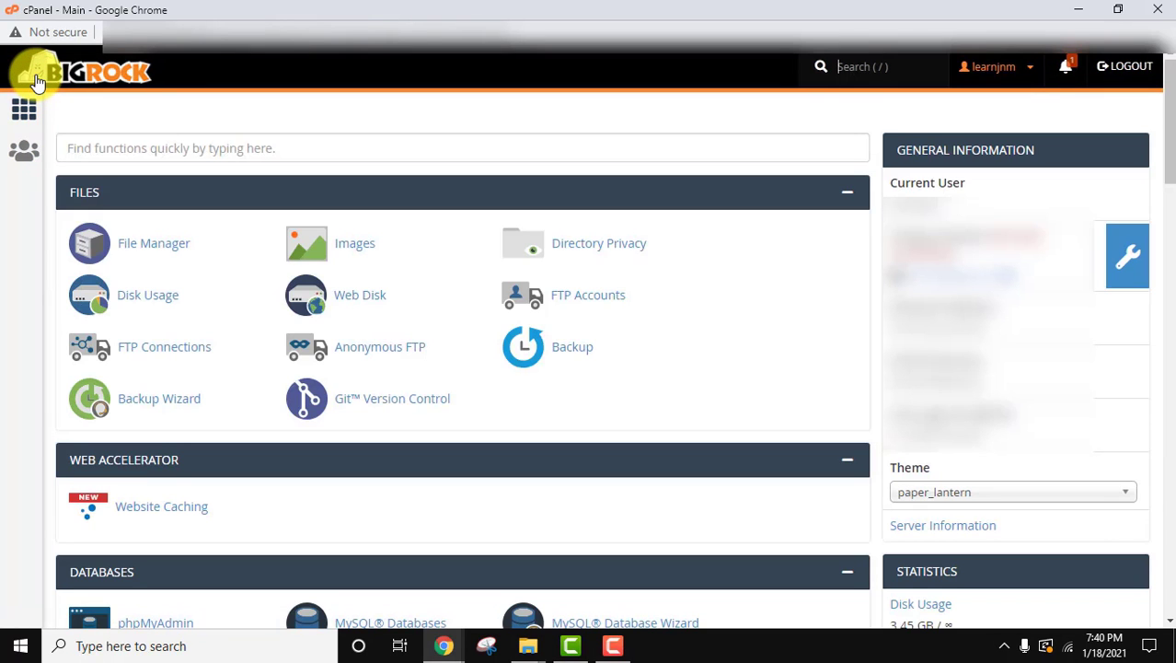
left_click(163, 251)
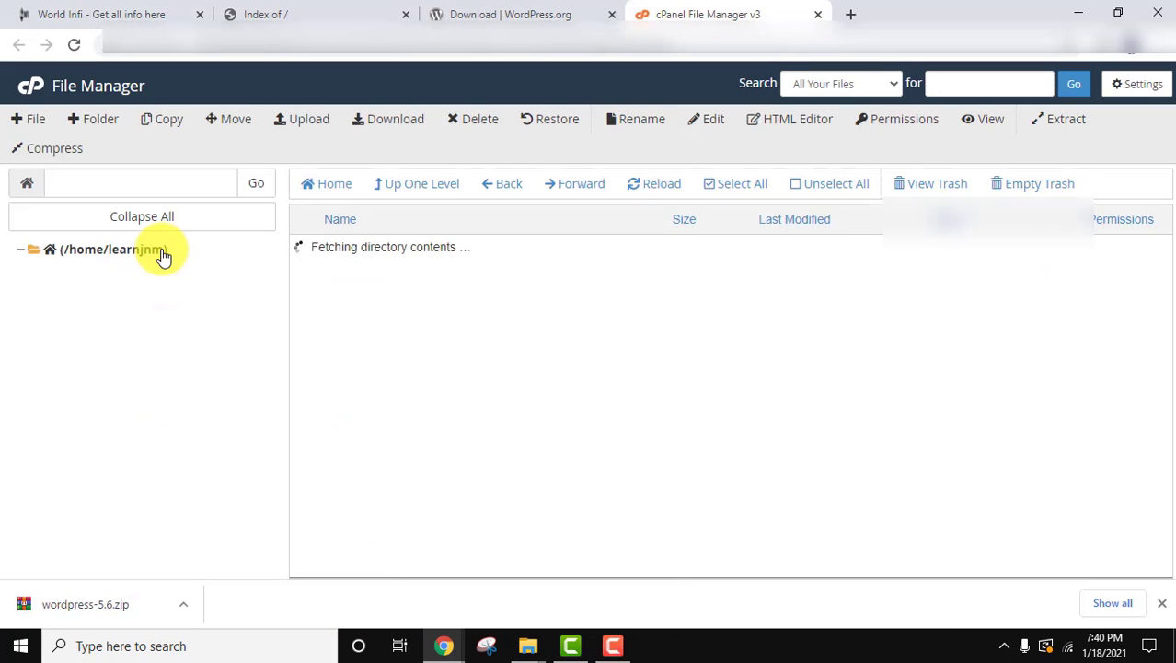
scroll(273, 455, "down", 3)
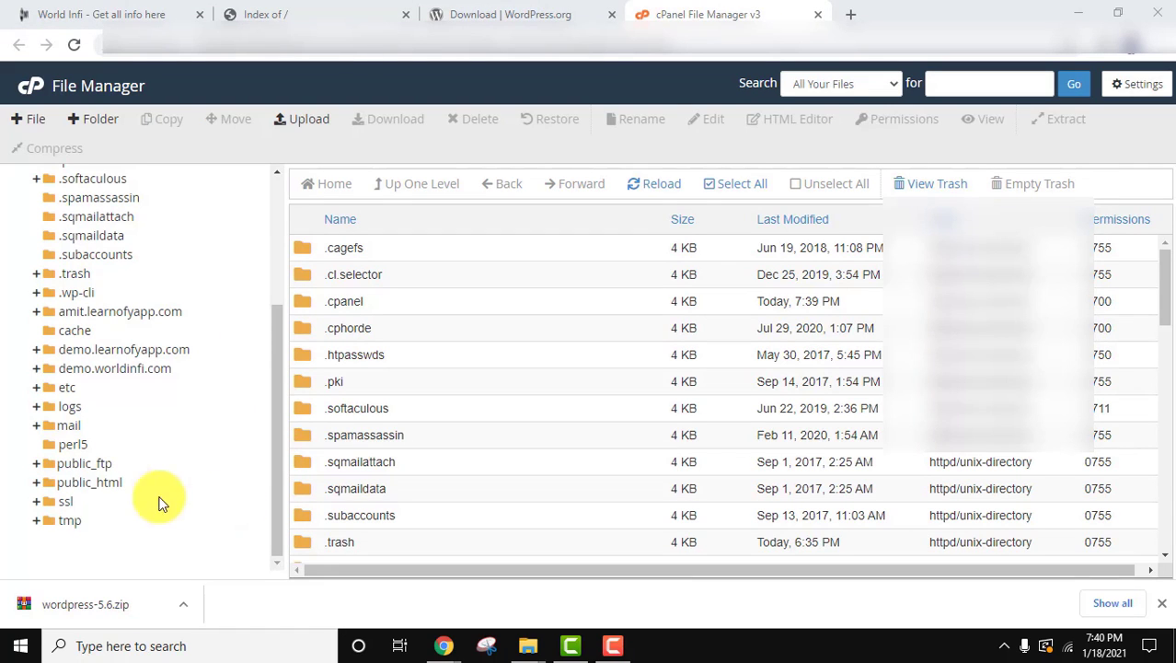
left_click(109, 485)
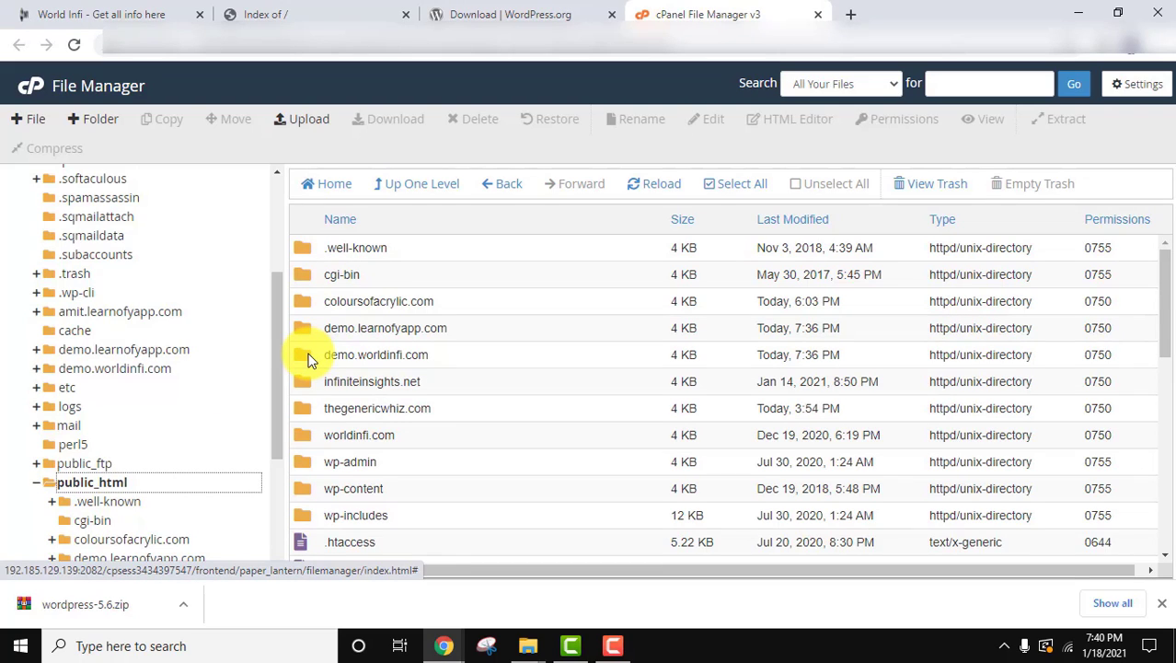
left_click(335, 355)
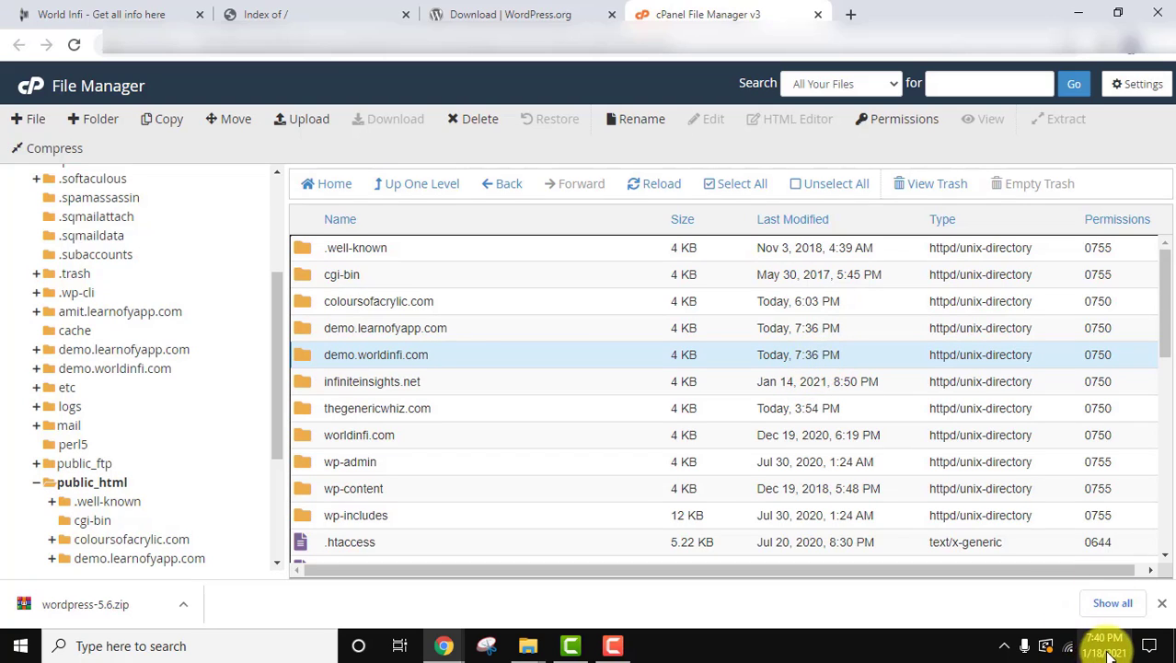
double_click(309, 357)
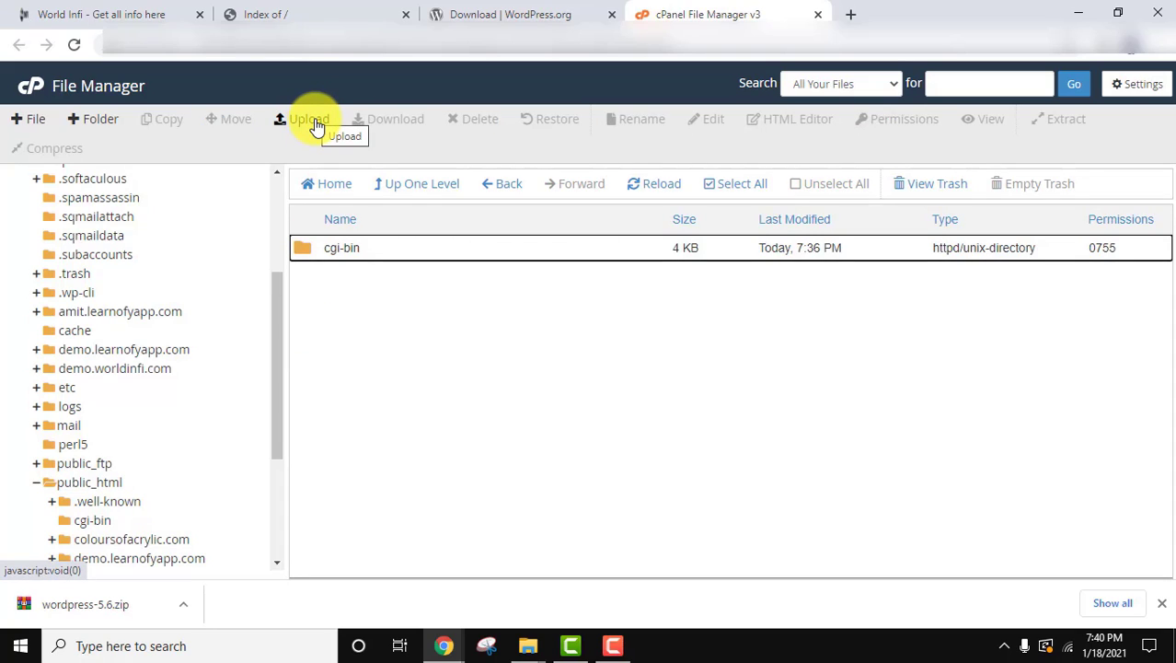
- Locate wordpress-5.6.zip in the Downloads folder, then return to cPanel File Manager
left_click(523, 644)
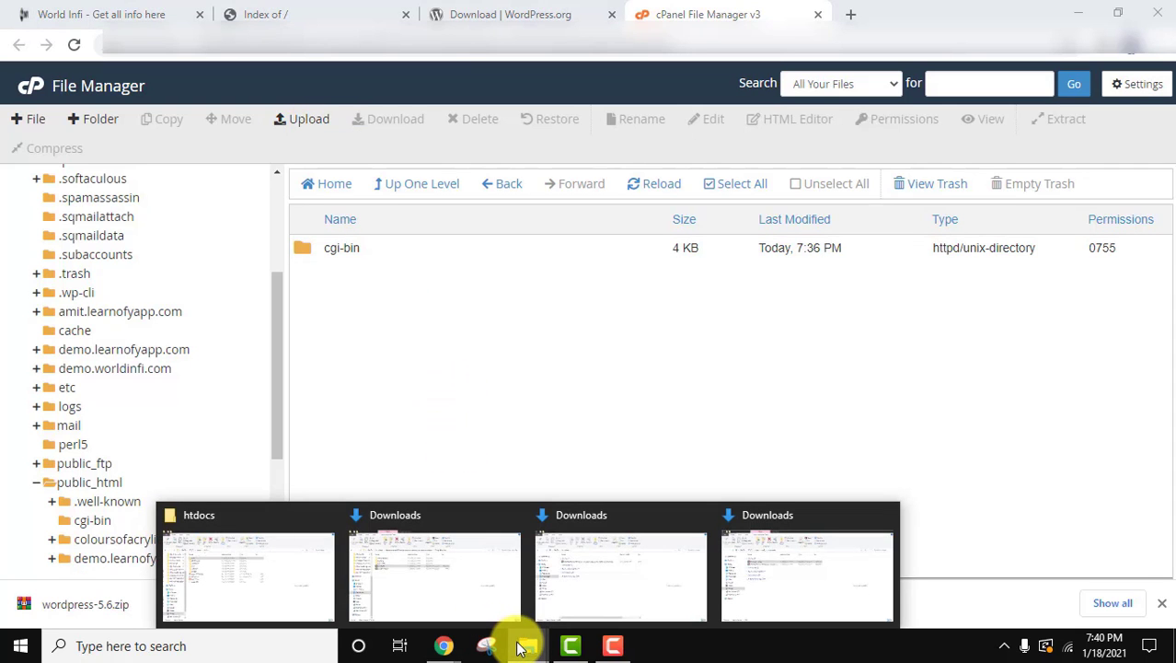
left_click(580, 589)
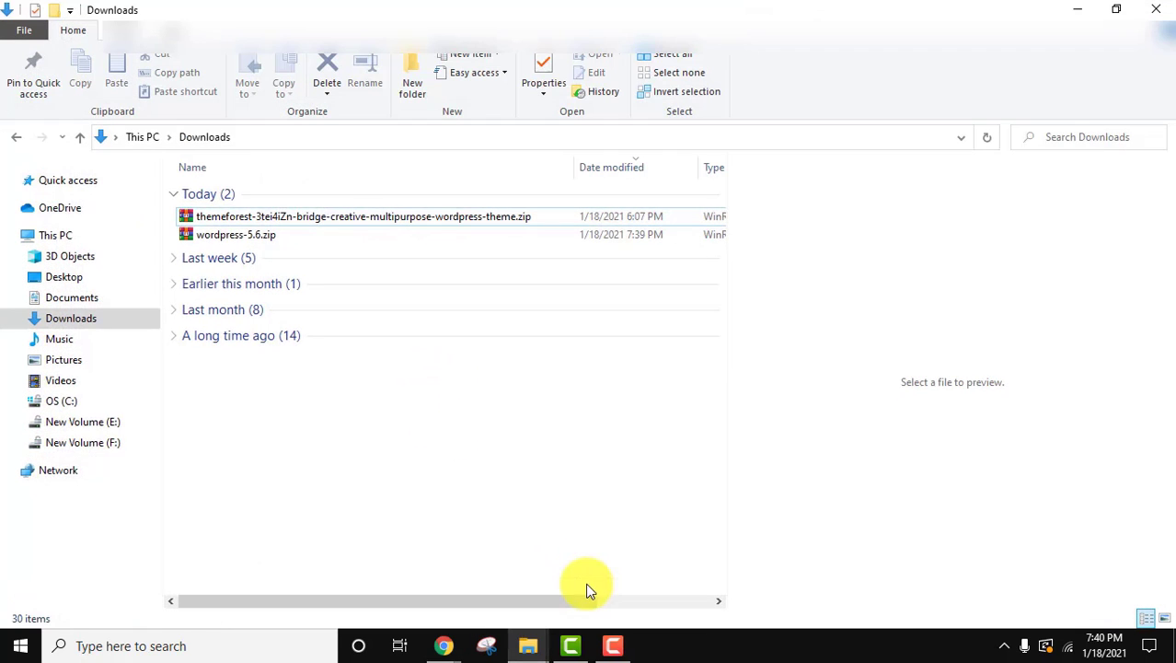
left_click(298, 234)
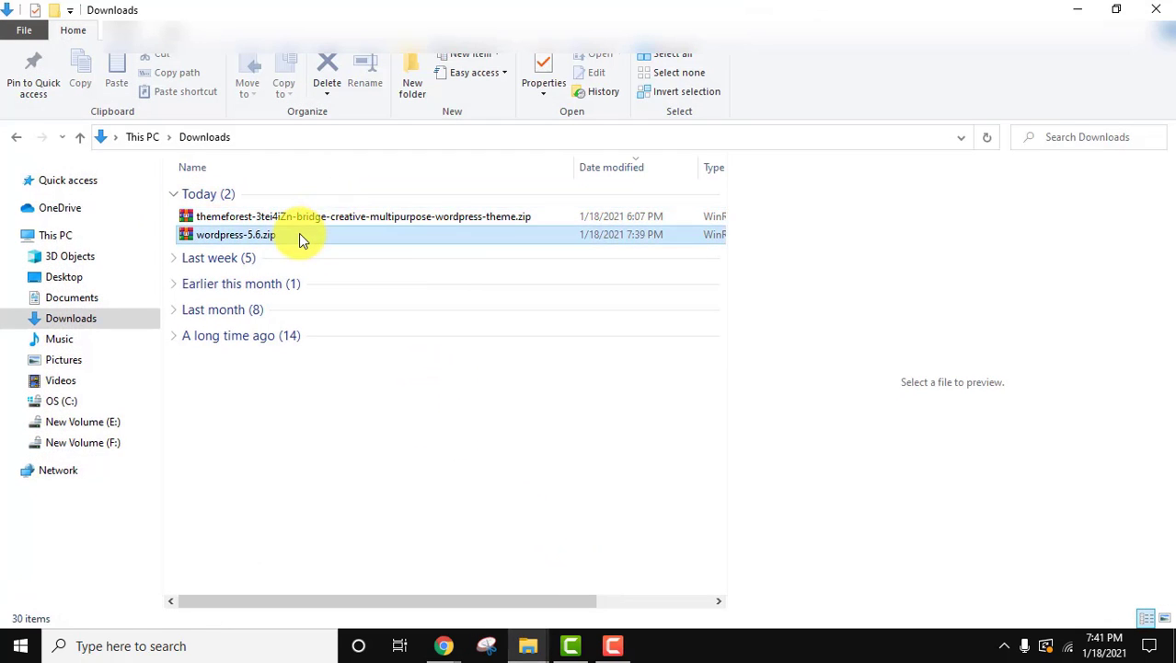
left_click(410, 136)
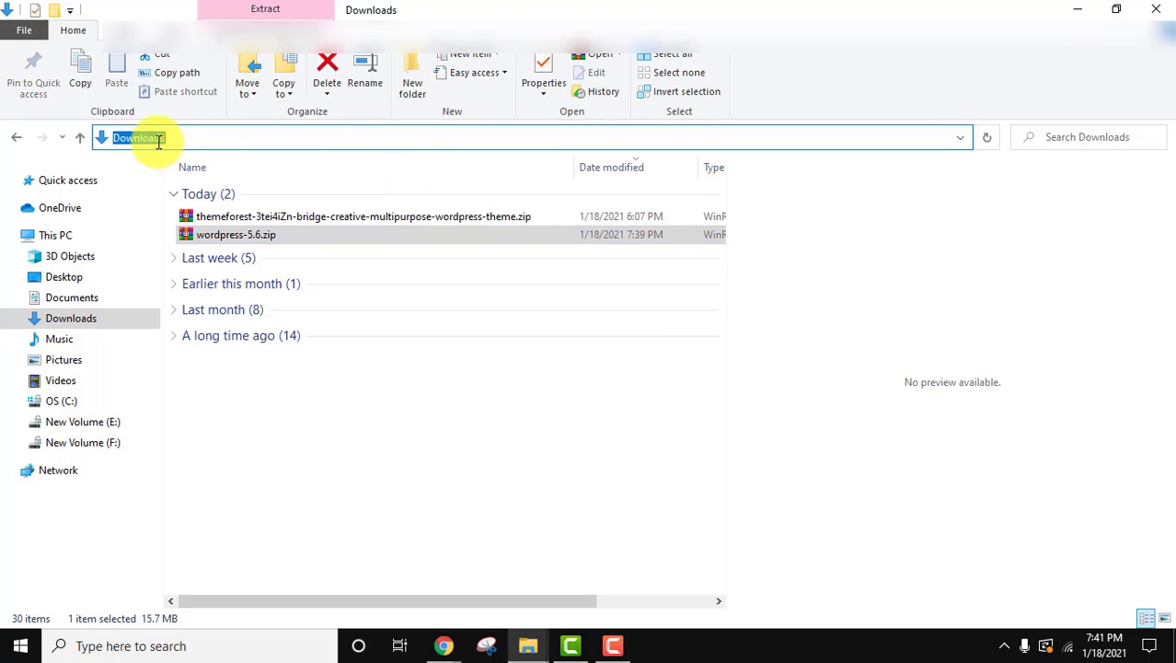
left_click(443, 644)
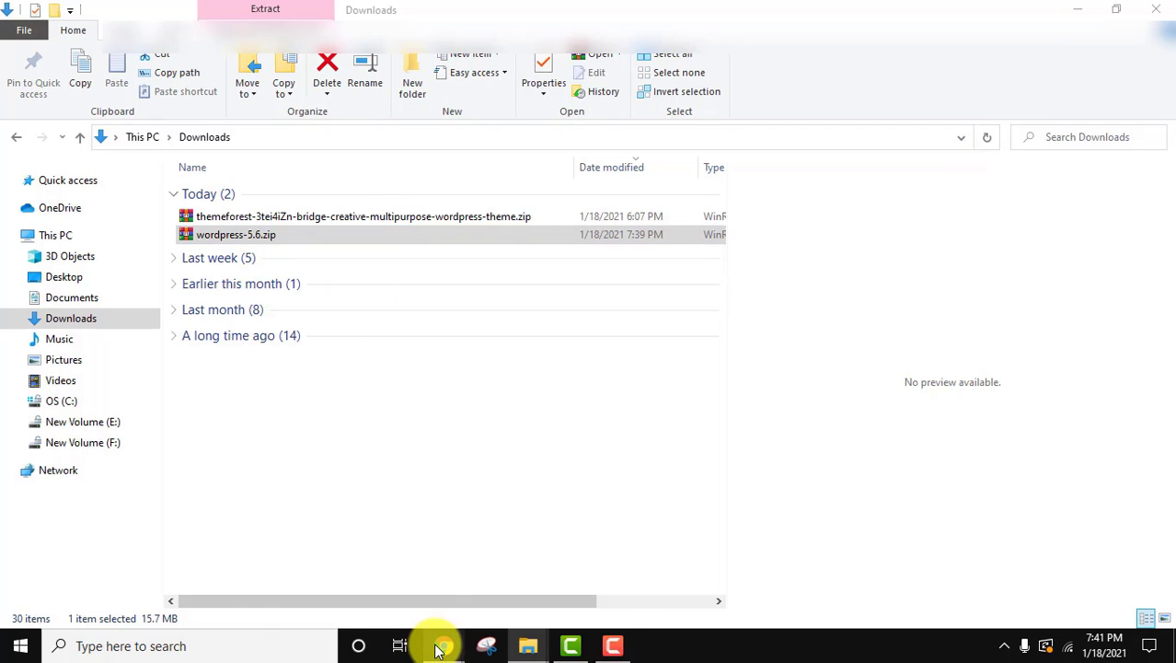
left_click(384, 575)
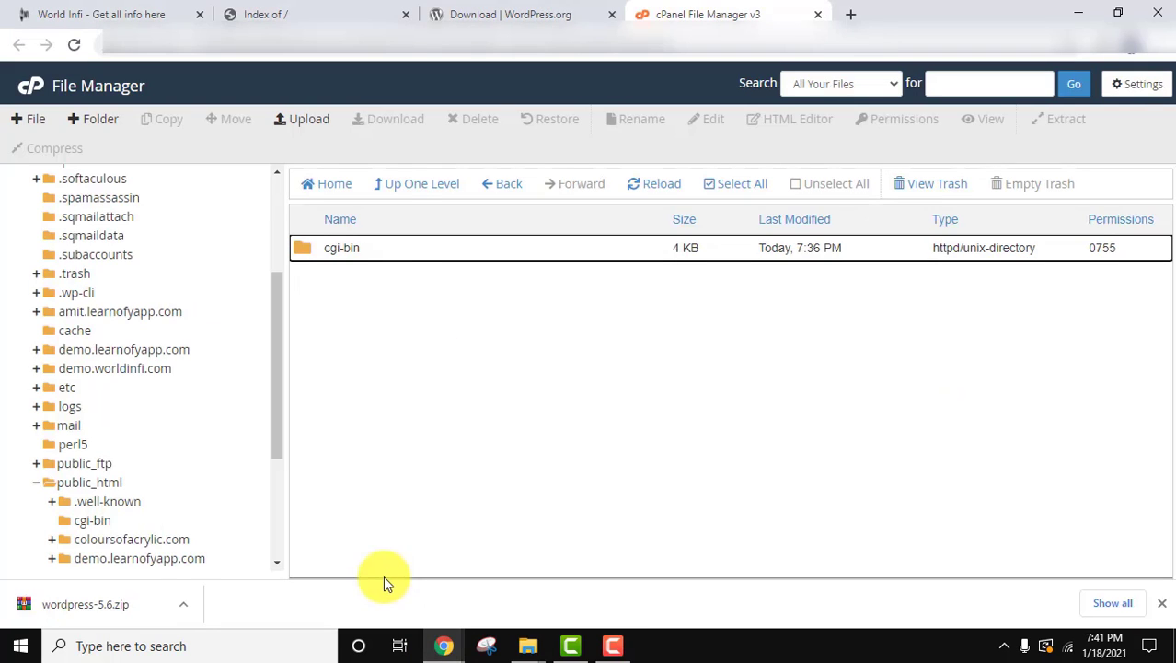
- Upload wordpress-5.6.zip from Downloads into demo.worldinfi.com and return to the listing
left_click(327, 130)
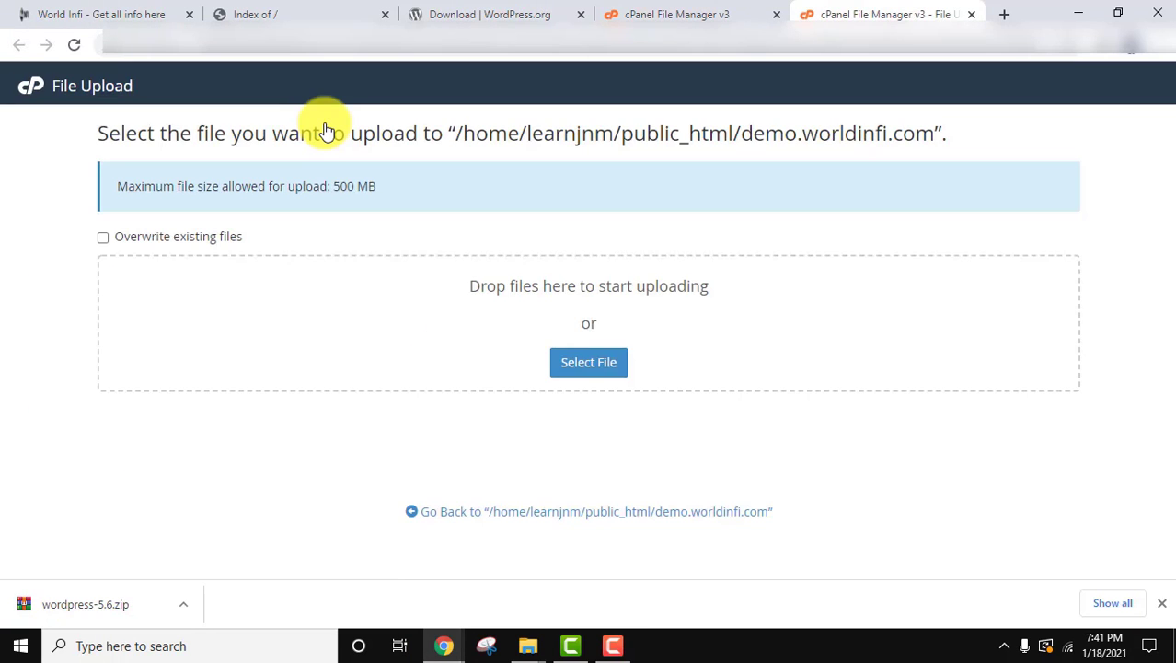
left_click(607, 369)
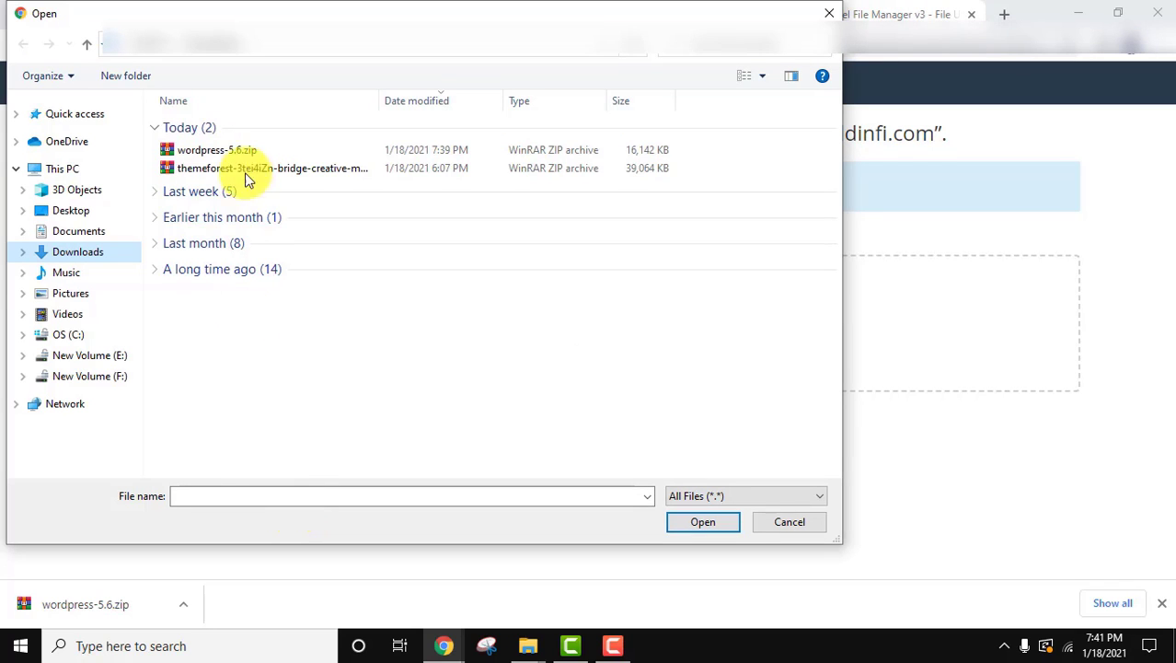
left_click(231, 156)
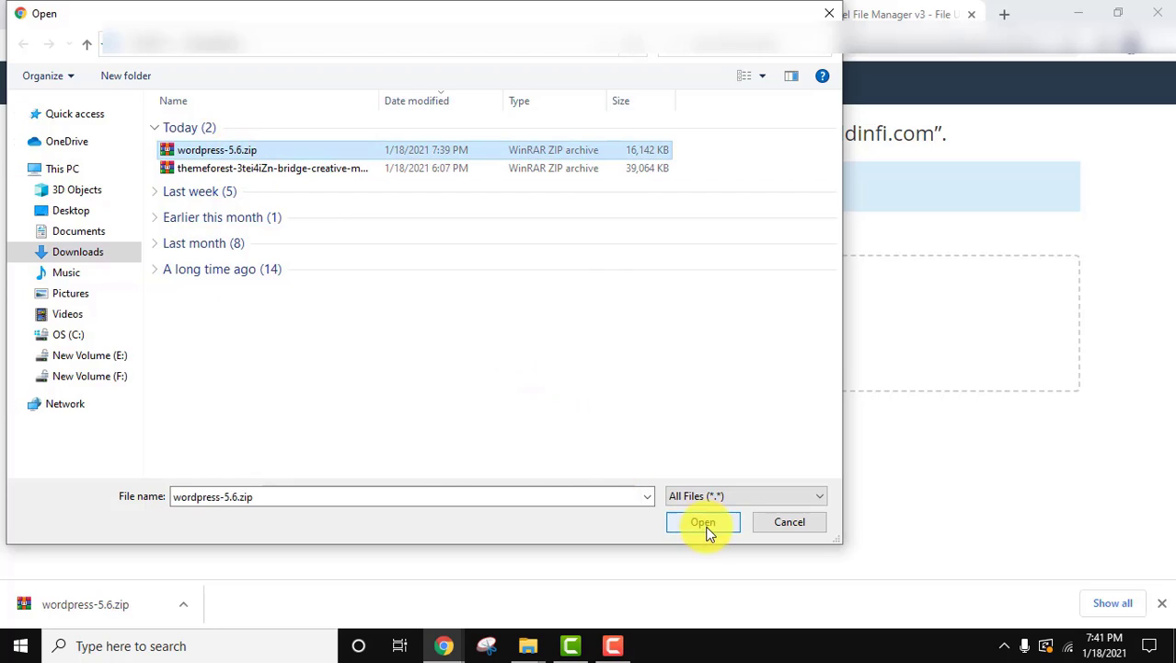
left_click(703, 523)
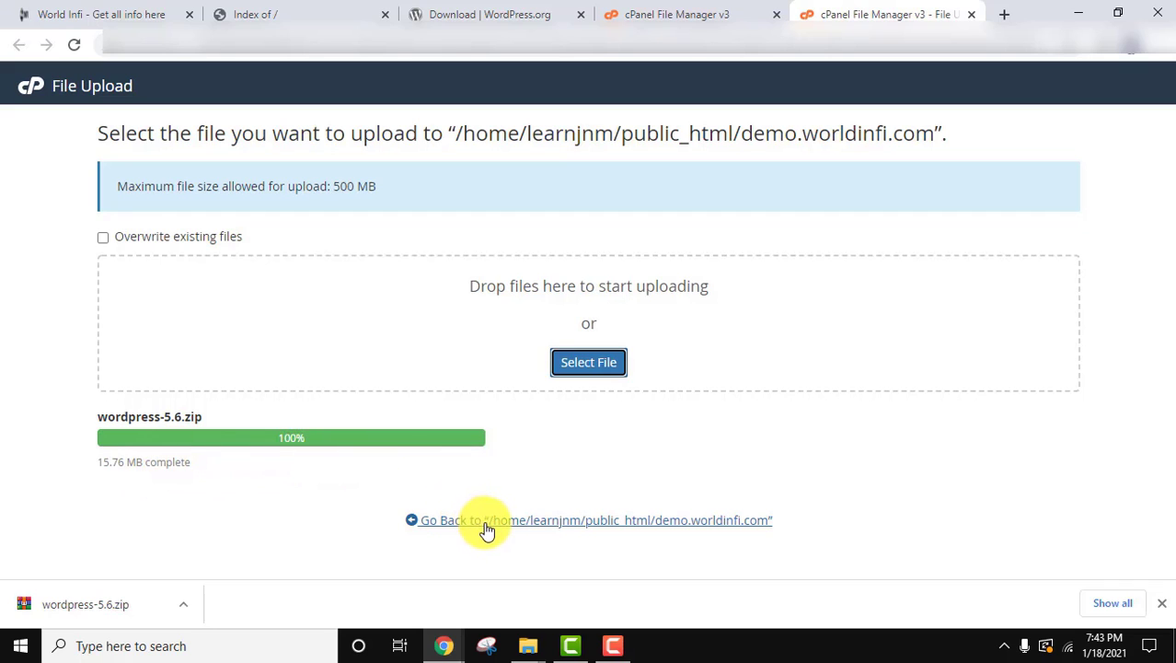
left_click(517, 523)
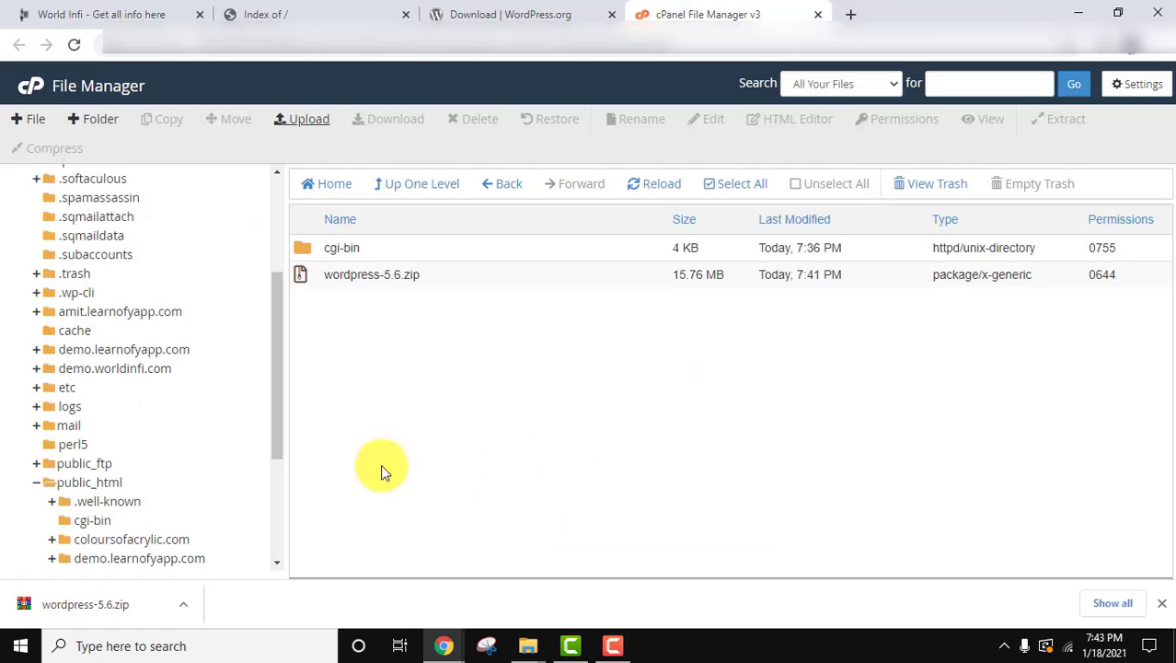
- Extract wordpress-5.6.zip in place, adding a wordpress folder beside cgi-bin
scroll(276, 470, "down", 3)
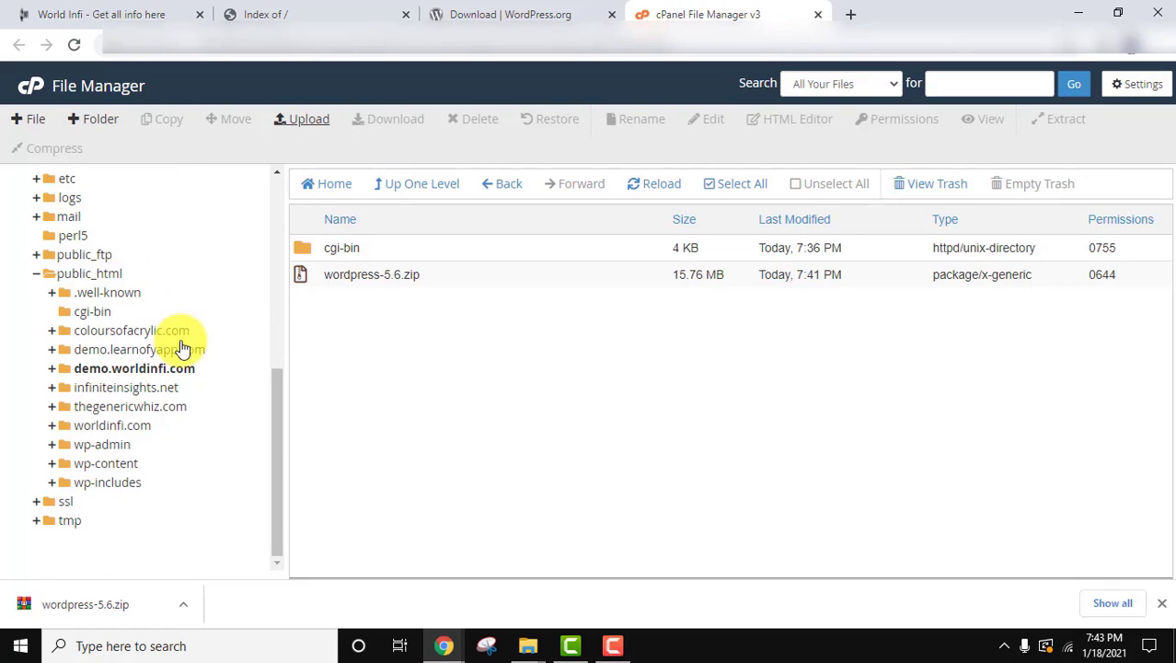
left_click(357, 278)
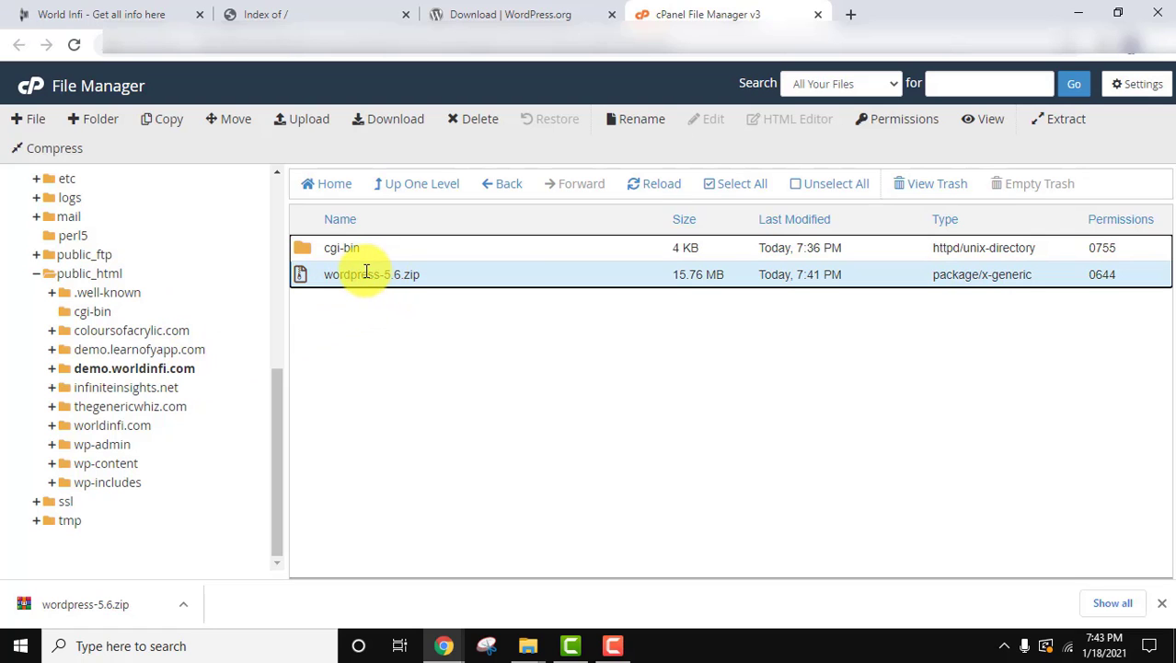
right_click(366, 272)
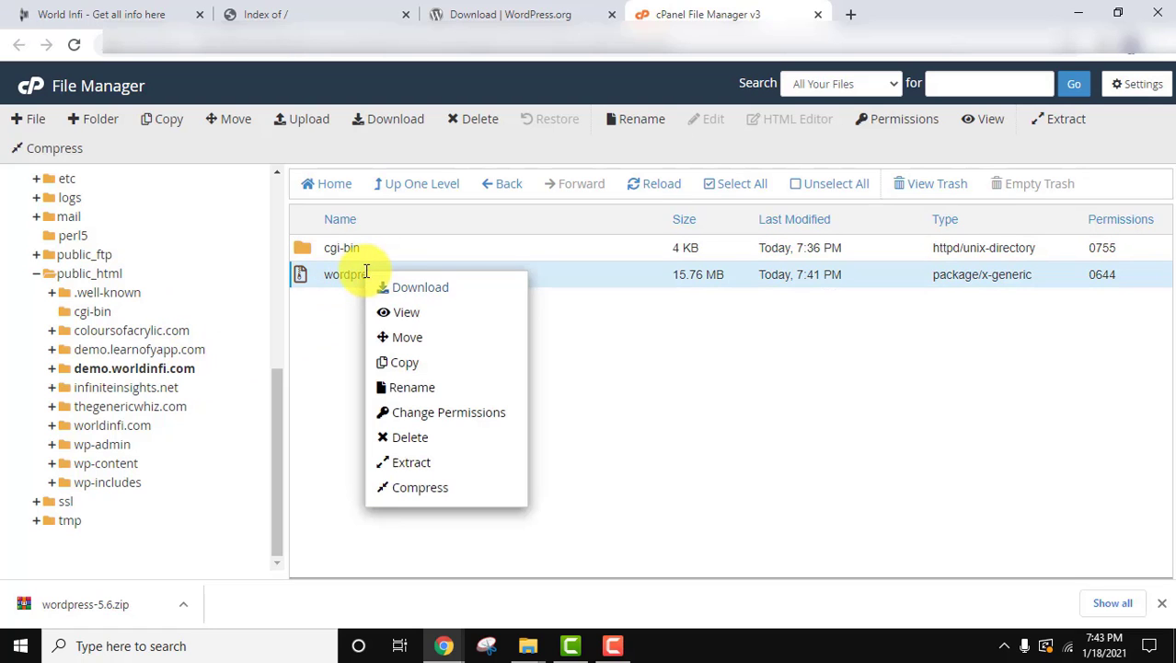
left_click(446, 469)
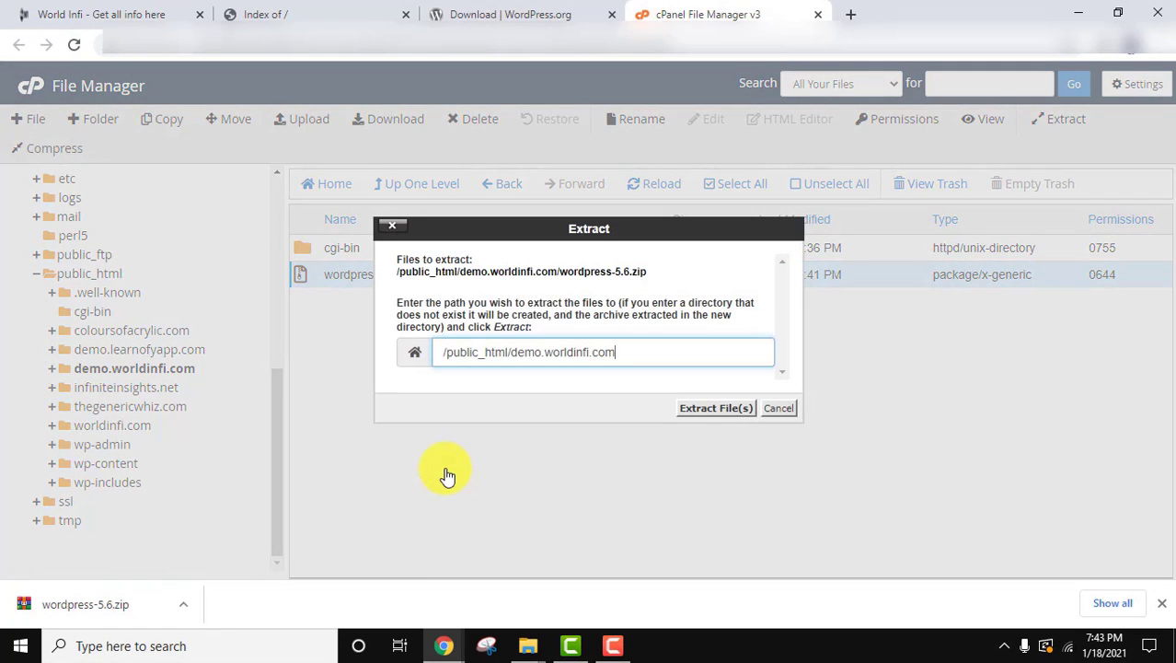
left_click(716, 407)
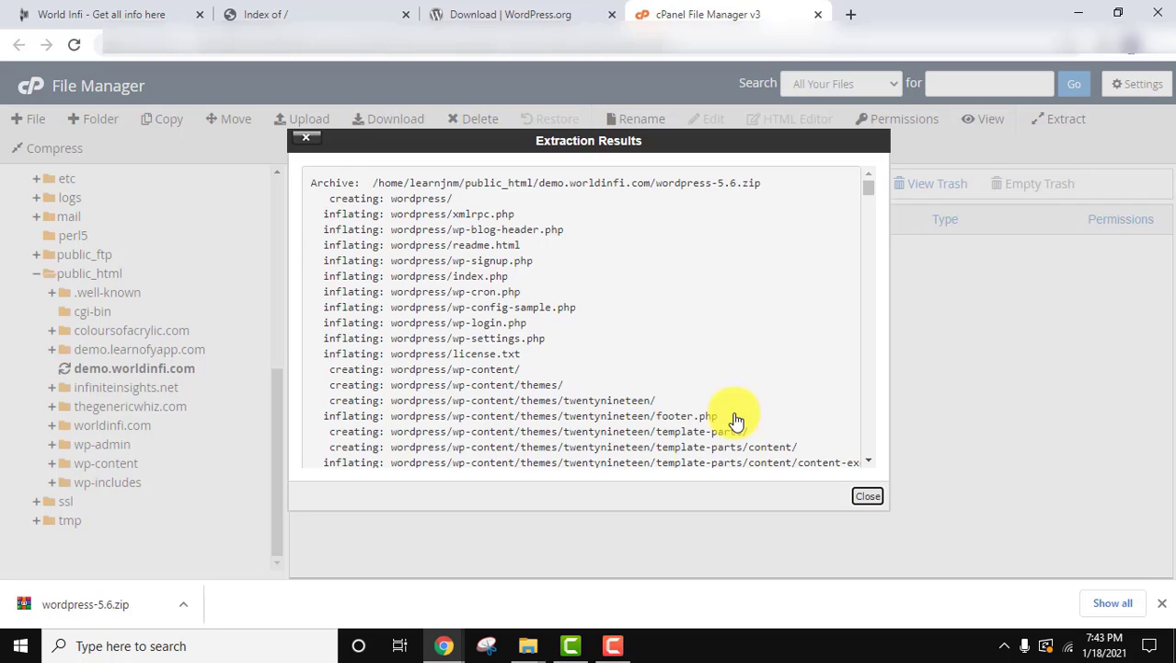
left_click(869, 498)
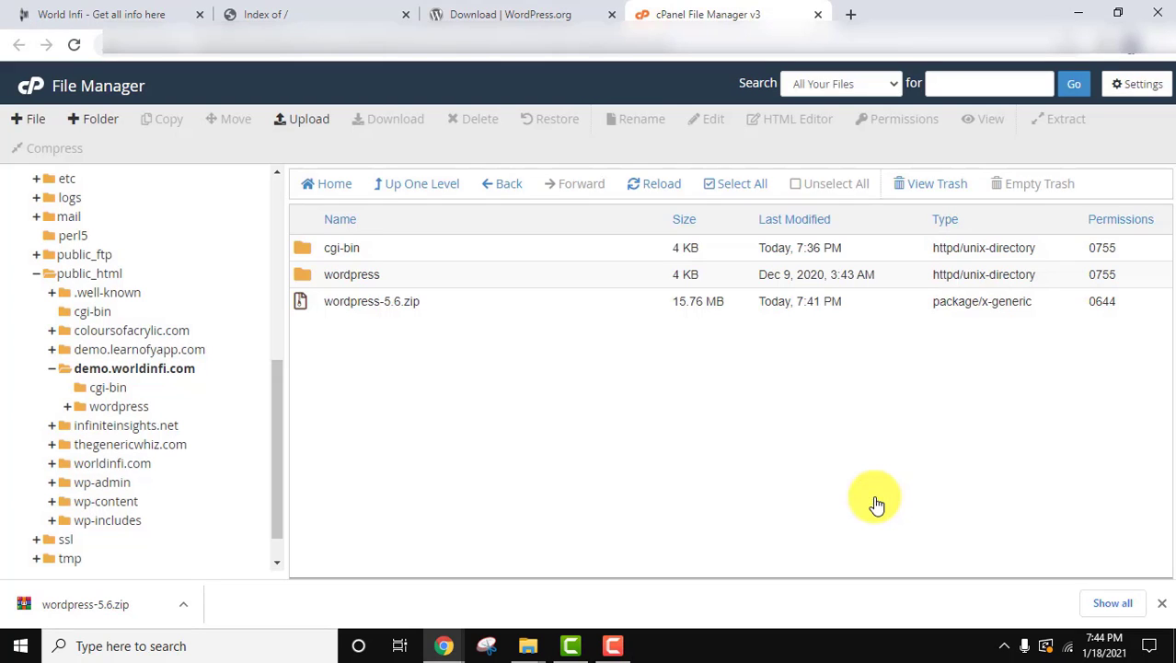
- Move wordpress-5.6.zip to the trash, leaving cgi-bin and wordpress, then open the wordpress folder
left_click(306, 306)
right_click(306, 305)
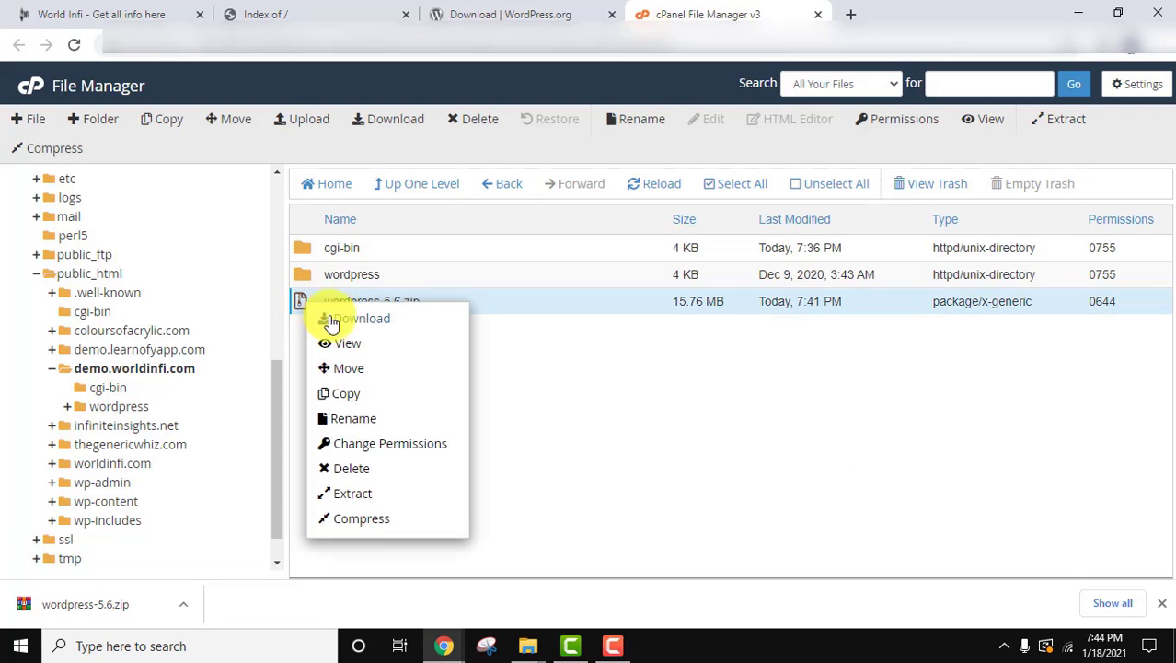
left_click(365, 471)
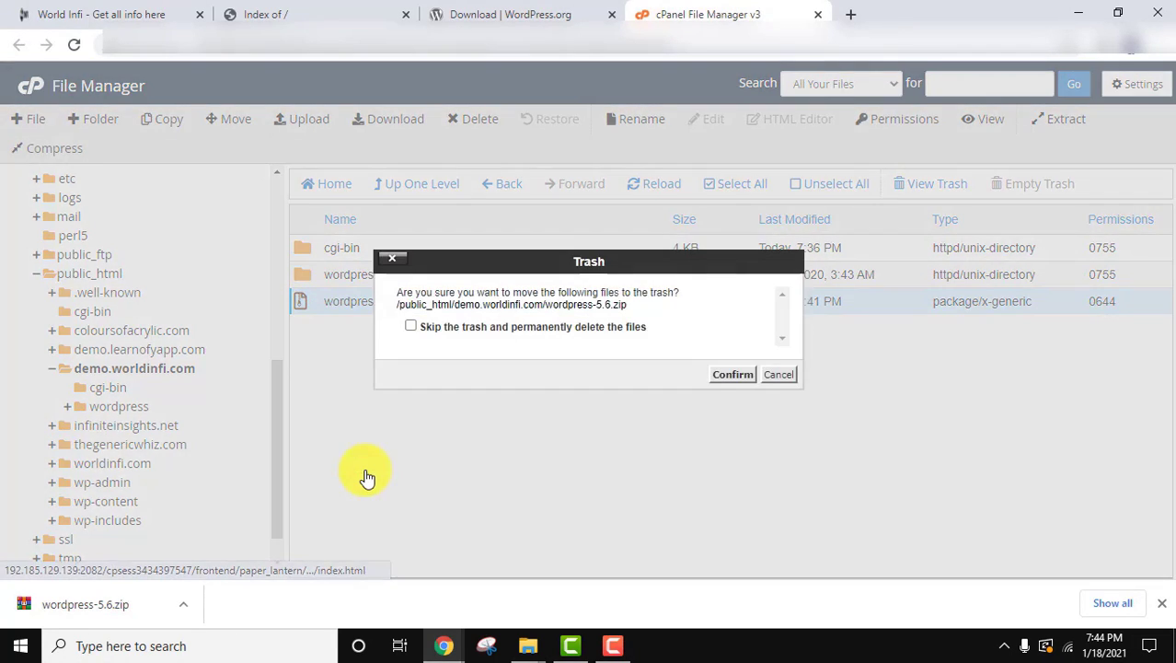
left_click(728, 370)
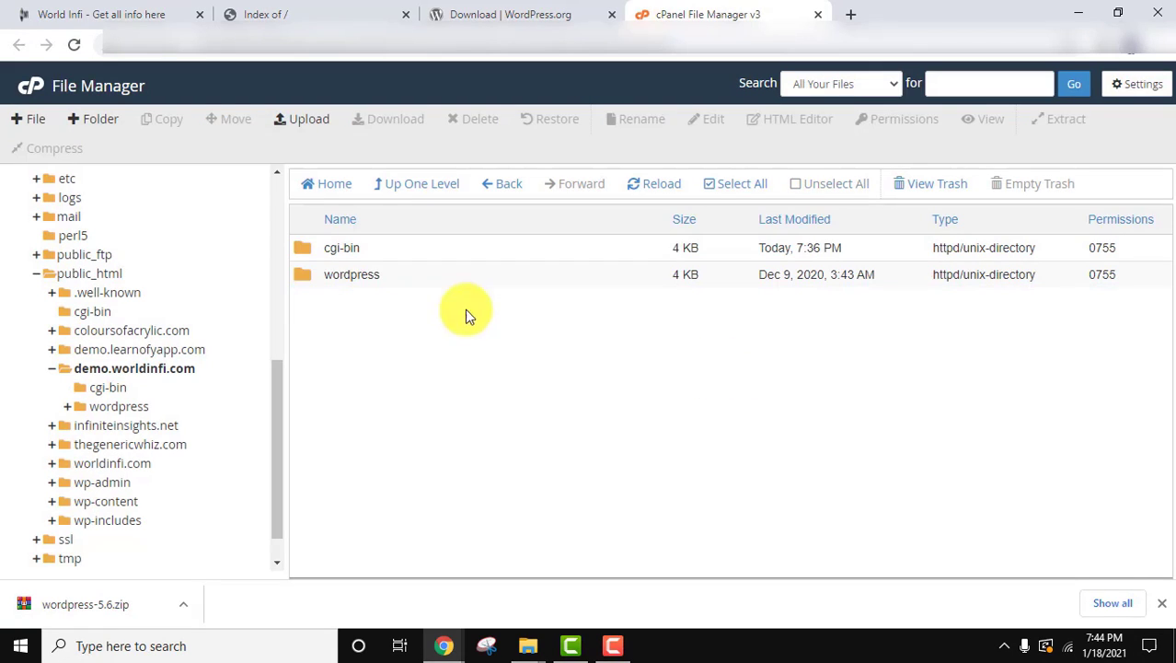
double_click(302, 275)
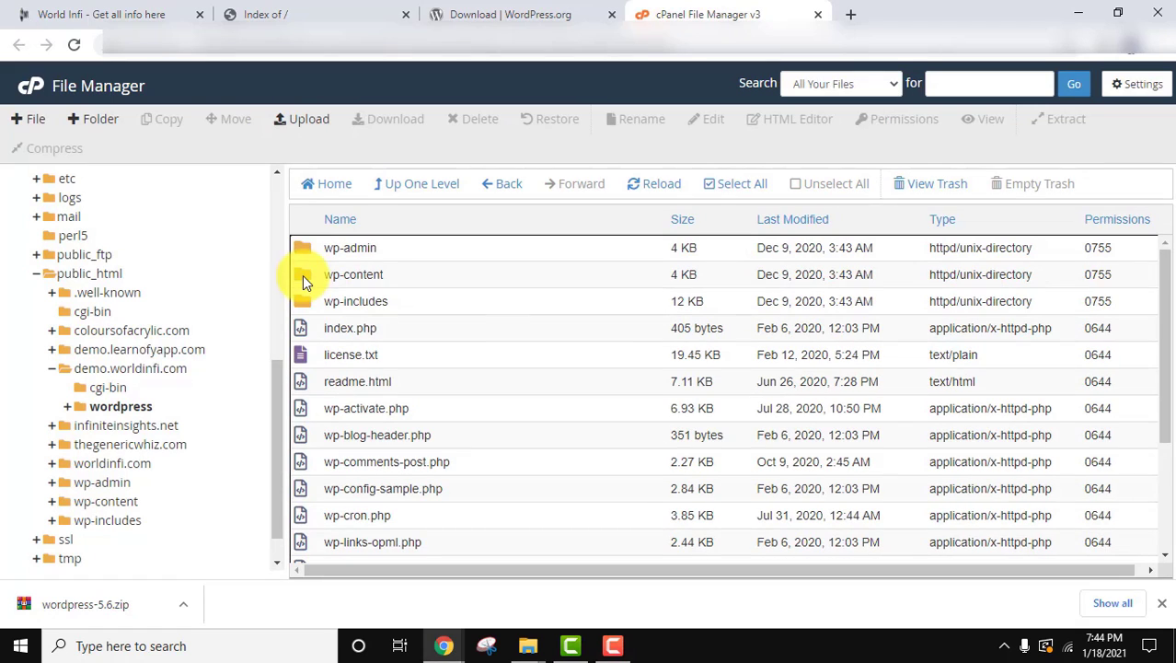
- Select all files in the wordpress folder and move them to demo.worldinfi.com/
left_click(475, 326)
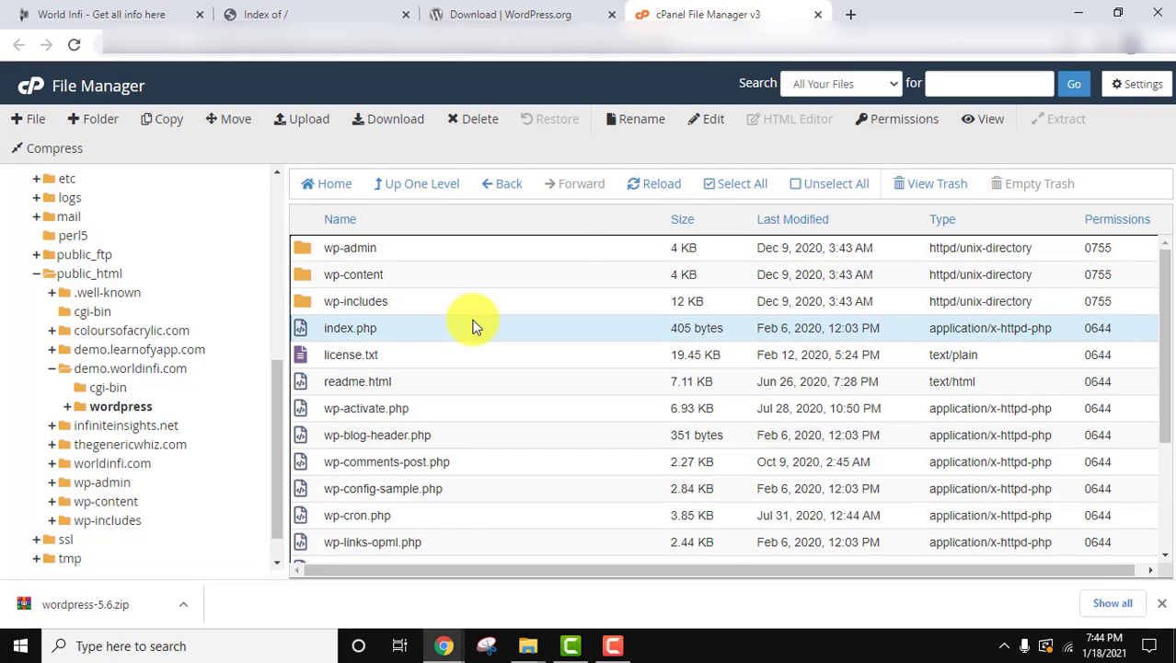
left_click(738, 191)
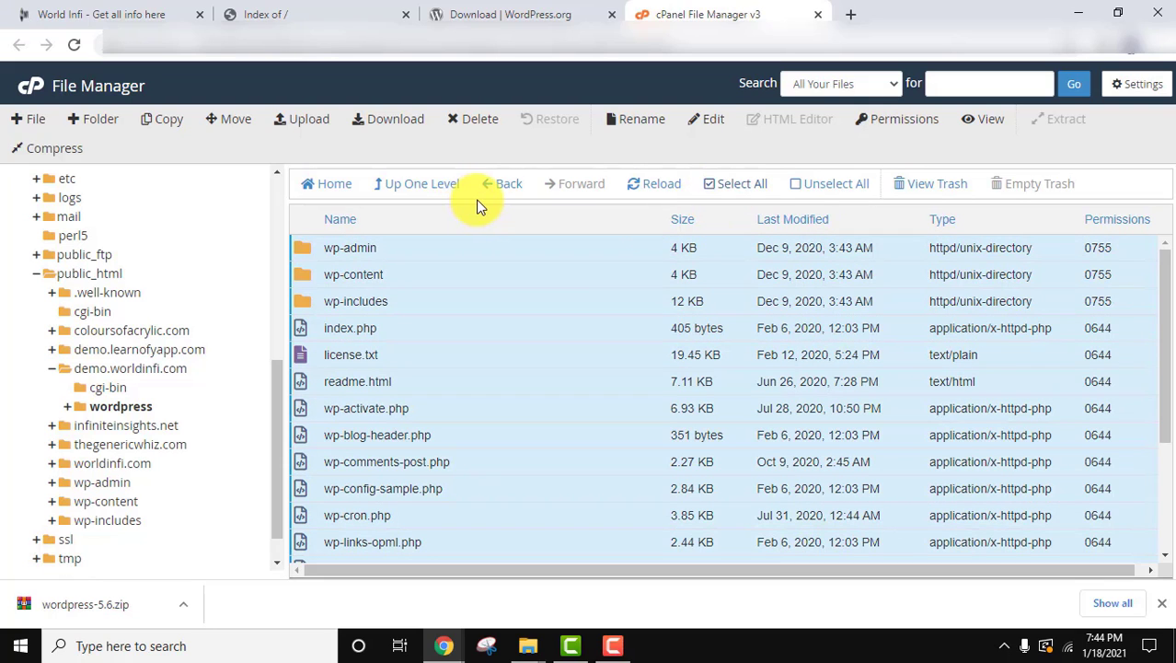
left_click(236, 120)
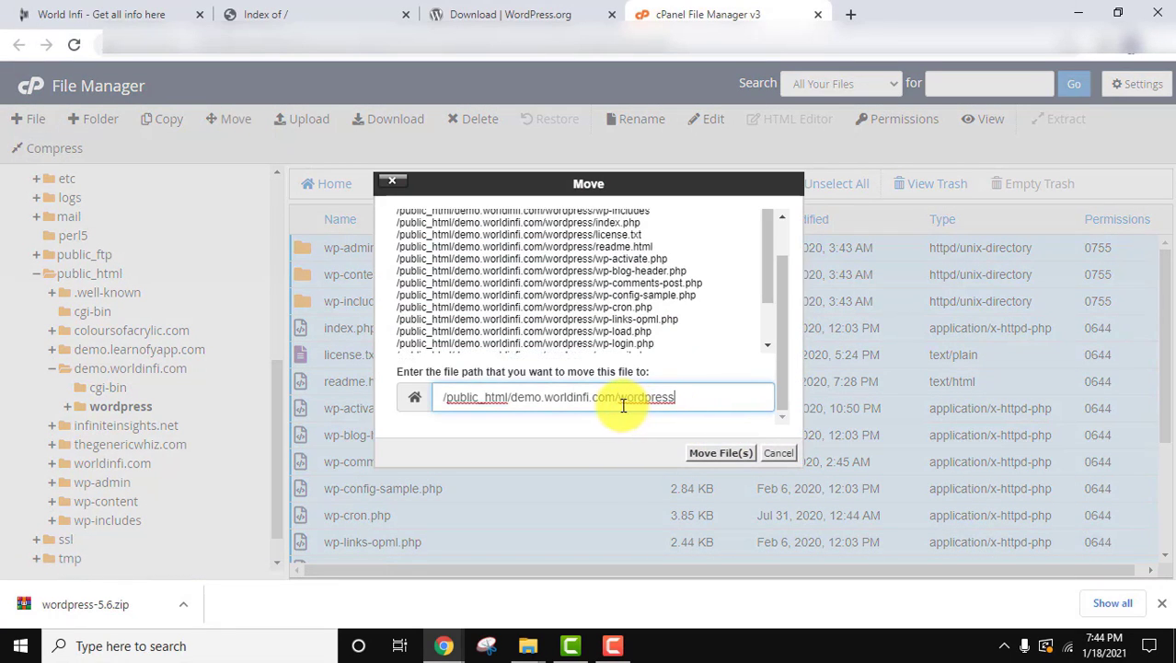
left_click_drag(620, 403, 698, 398)
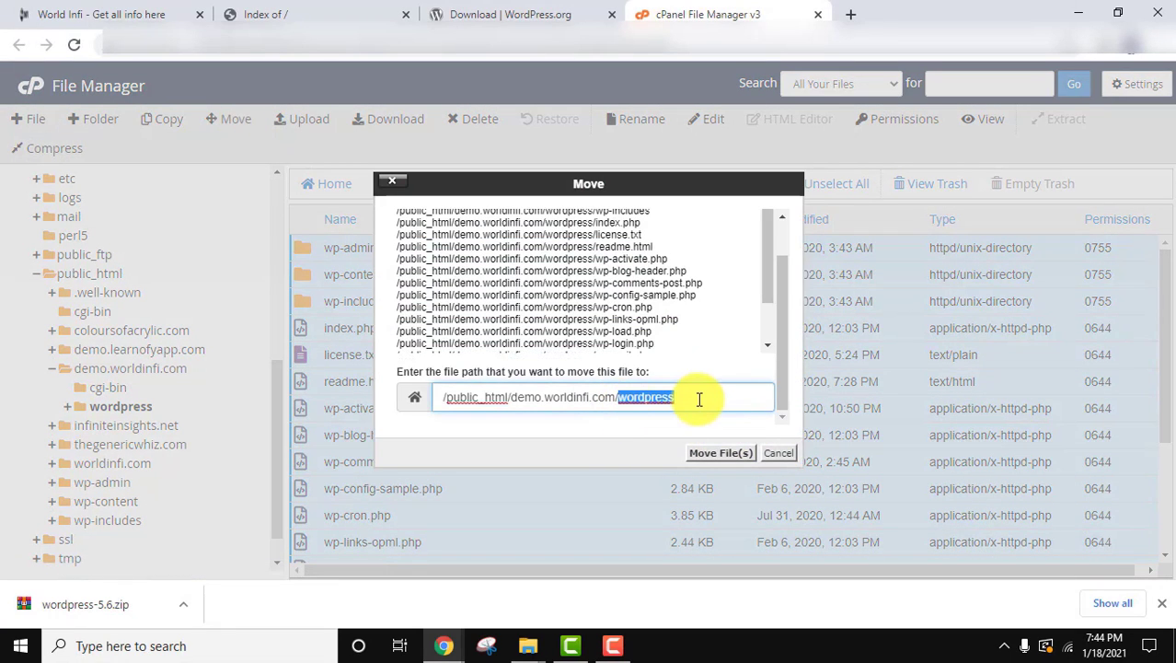
key("BackSpace")
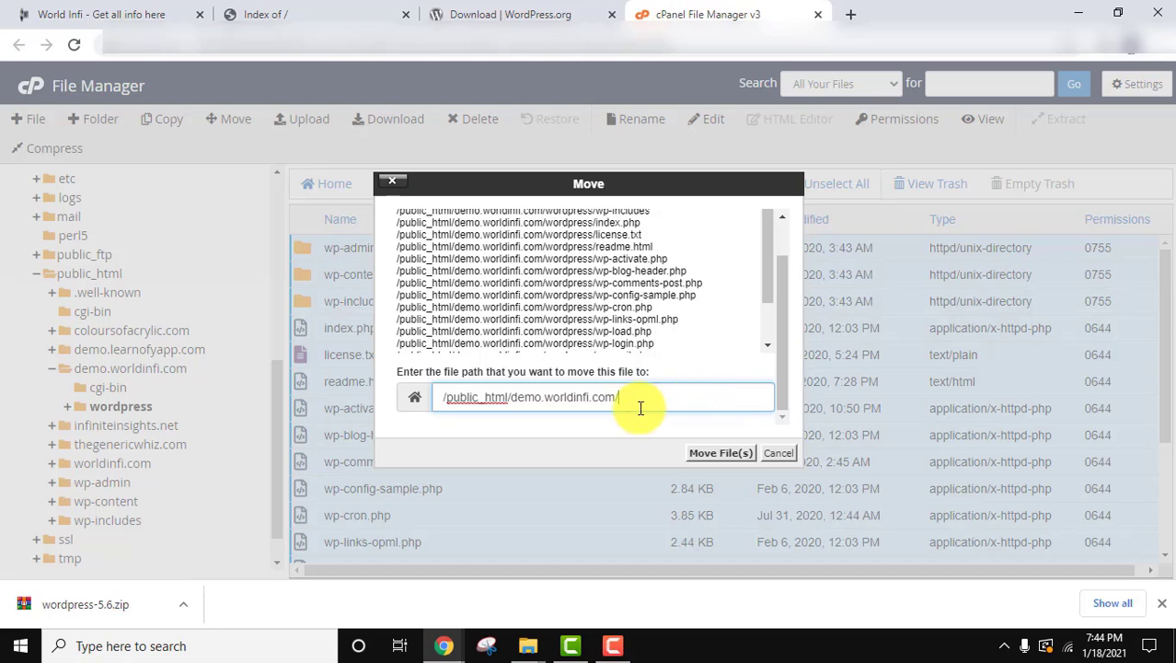
left_click_drag(625, 402, 504, 407)
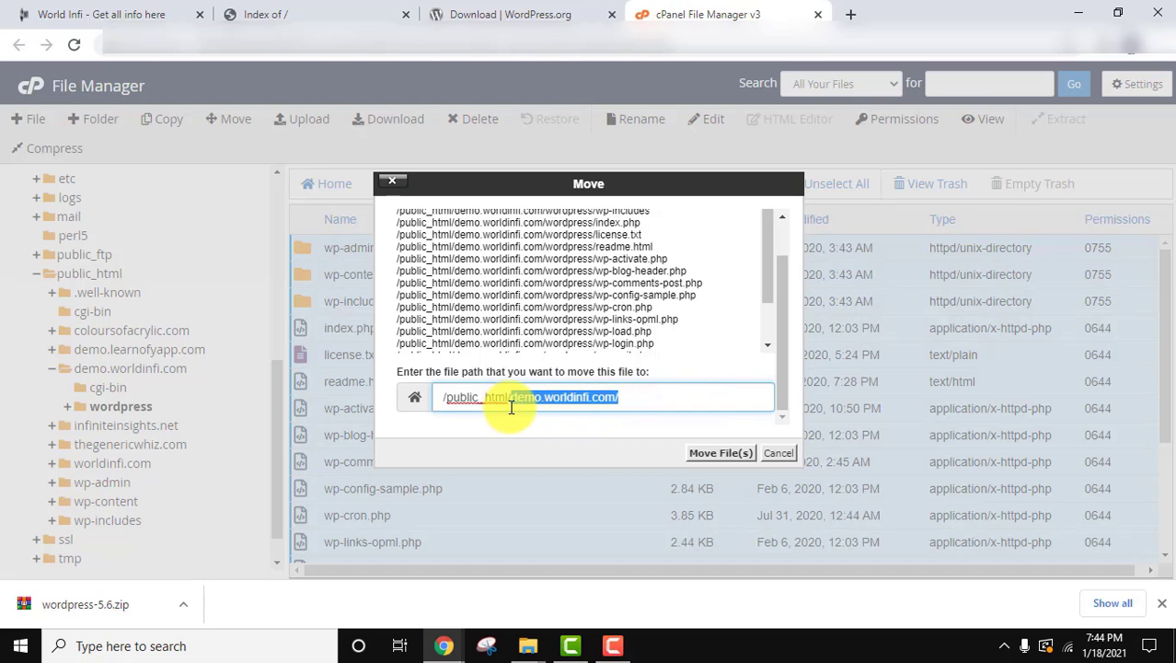
left_click(746, 456)
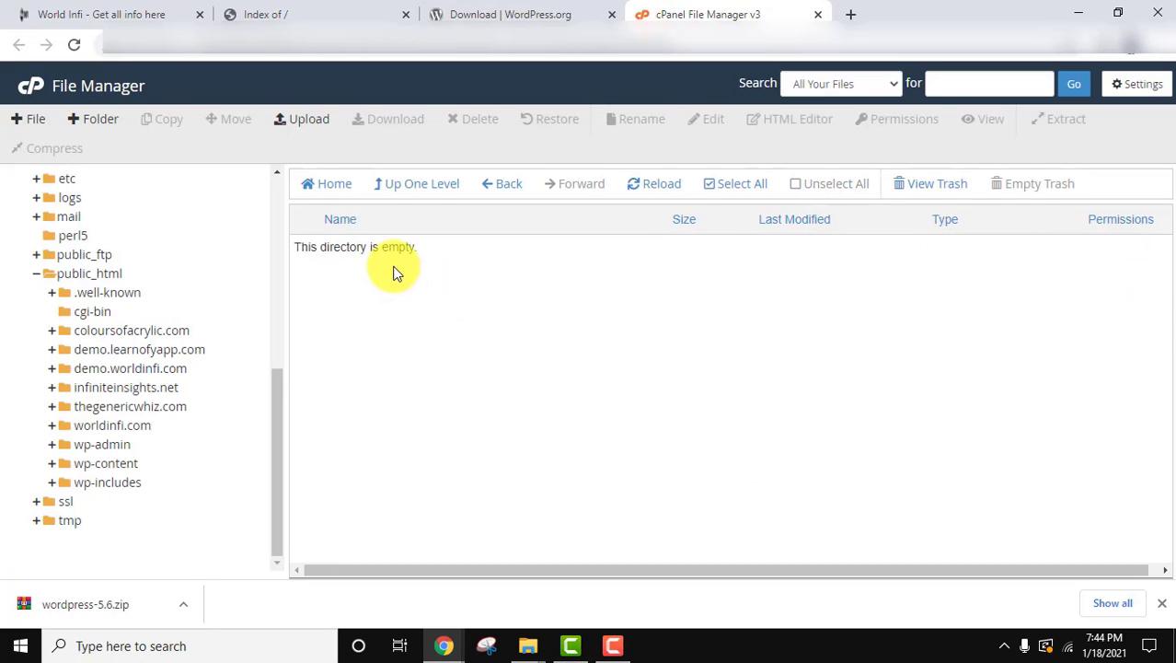
- Return to the demo.worldinfi.com folder and send the empty wordpress folder to the trash
left_click(422, 193)
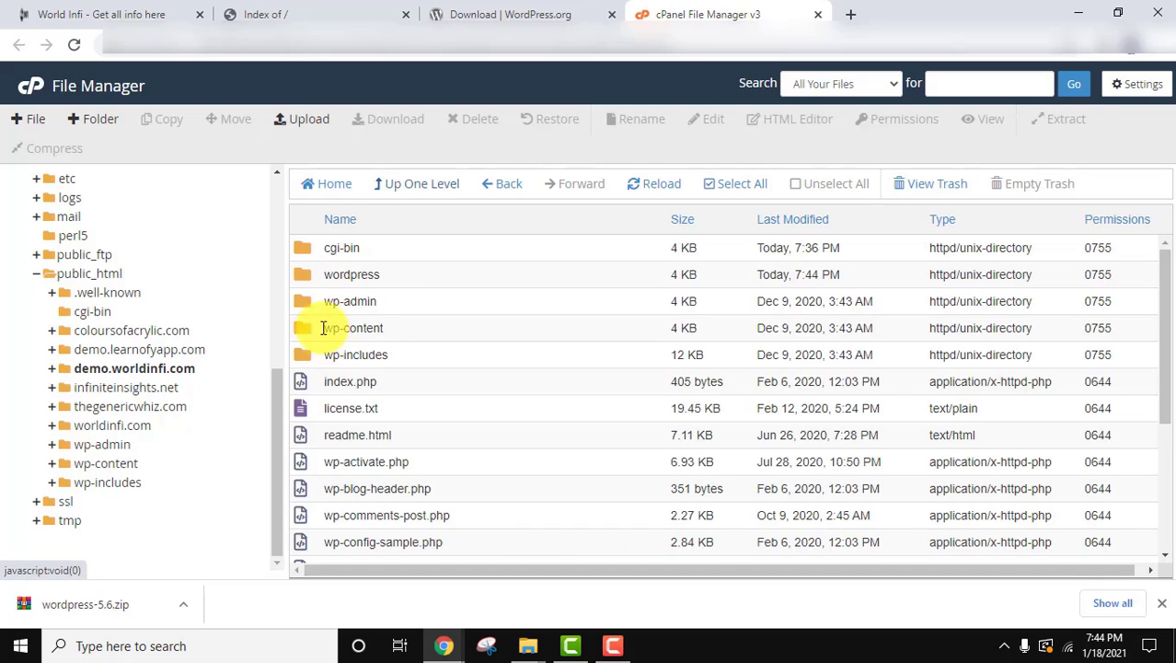
left_click(440, 184)
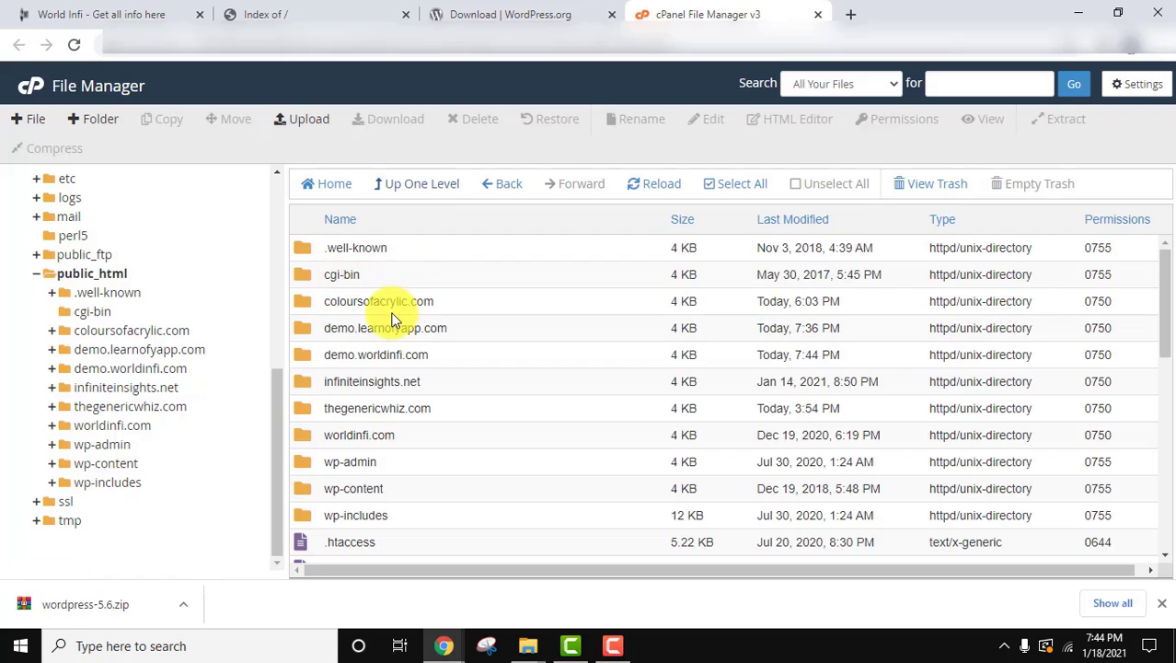
left_click(304, 357)
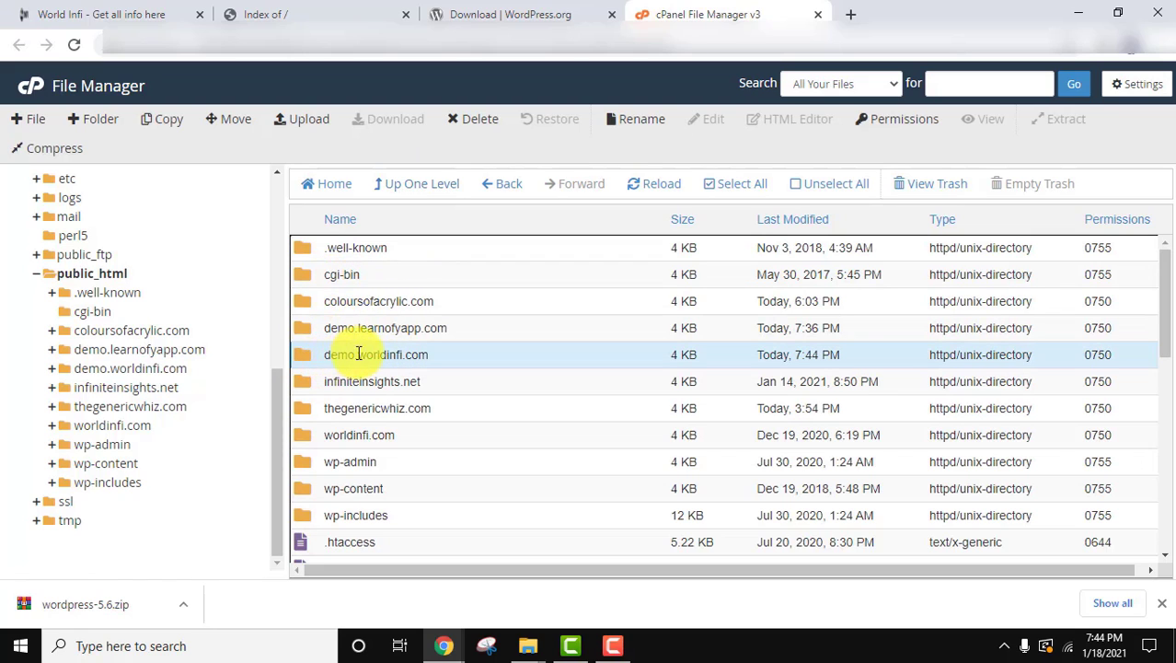
double_click(304, 364)
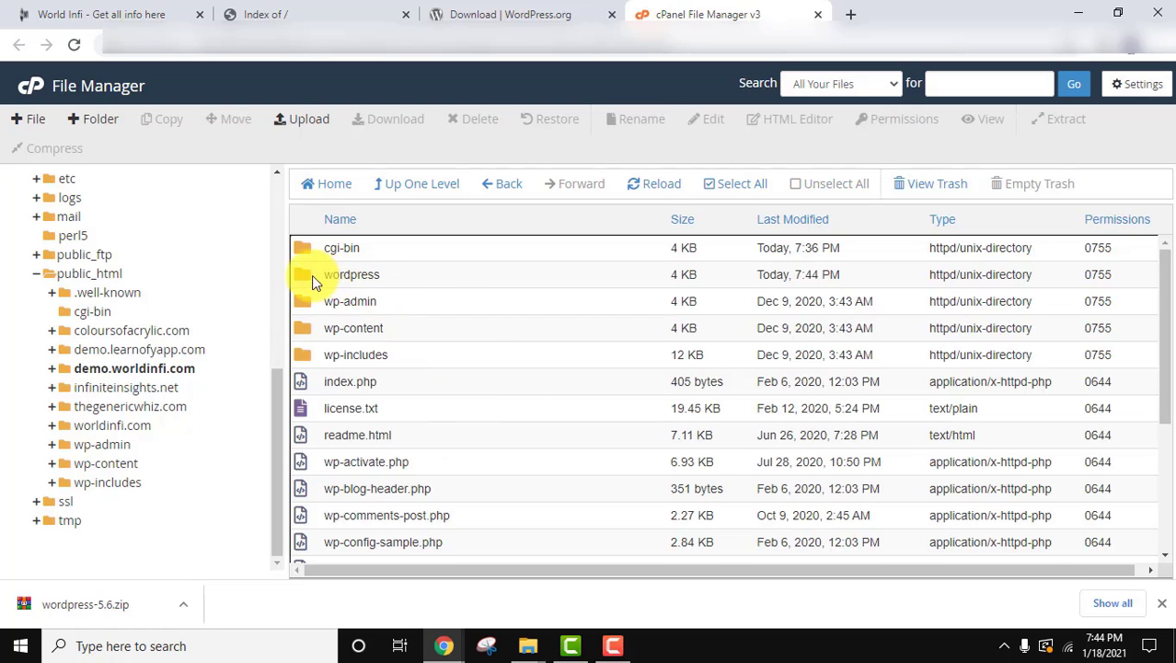
left_click(337, 276)
right_click(339, 276)
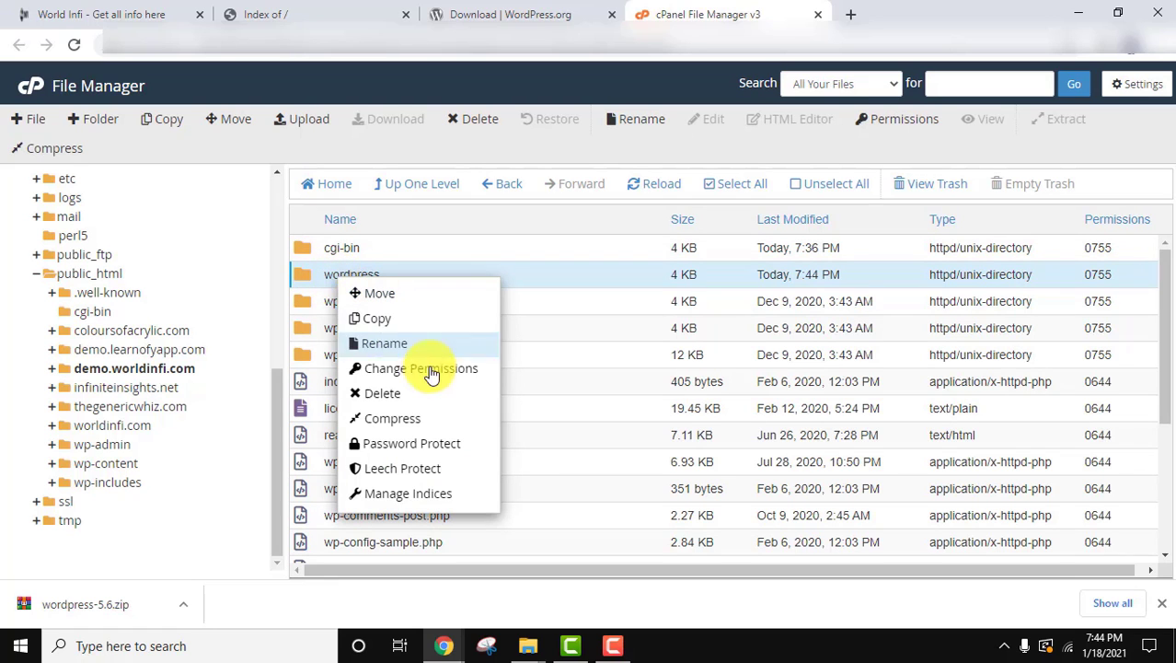
left_click(416, 394)
left_click(727, 375)
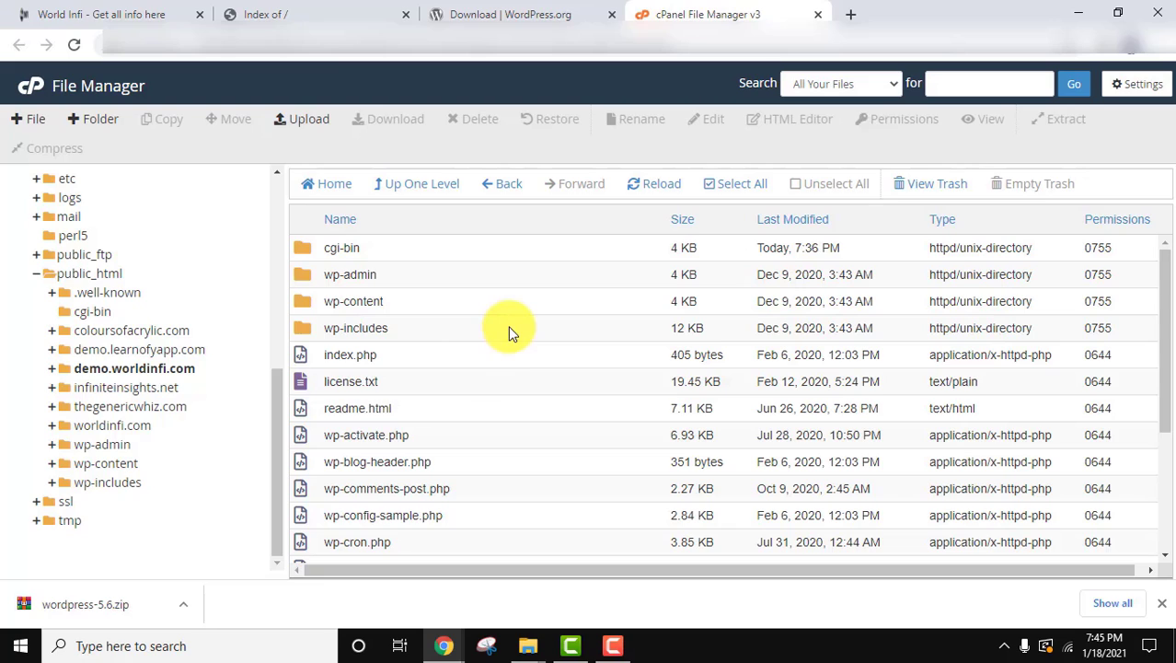
- Reload the demo.worldinfi.com page and continue the WordPress setup with English (United States)
left_click(375, 8)
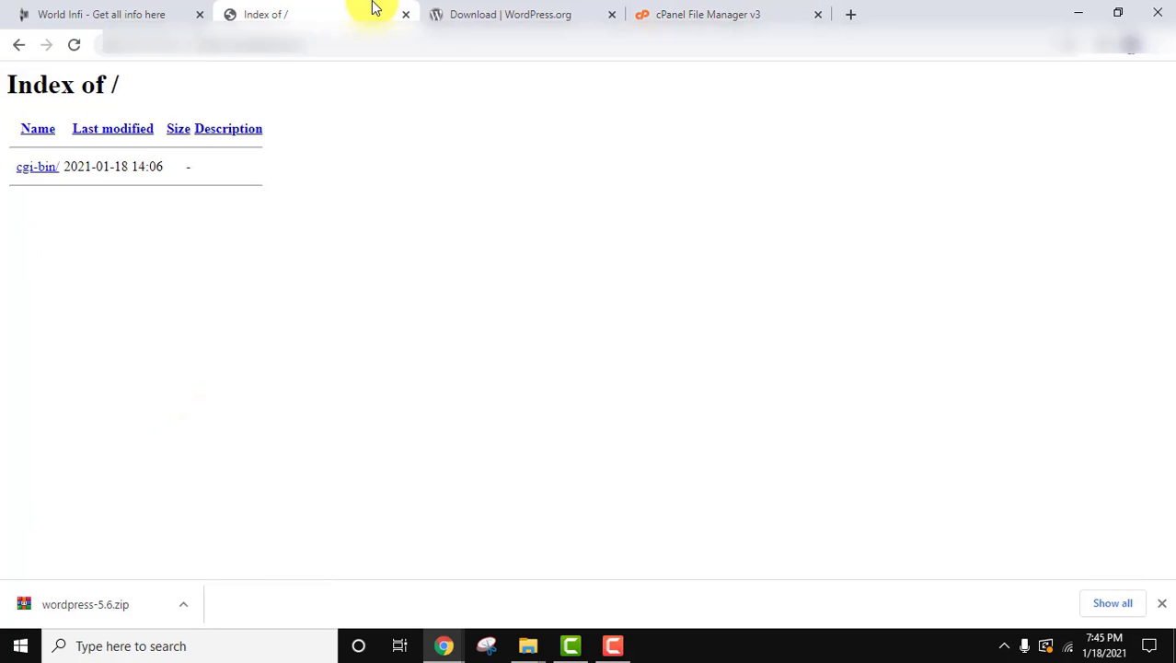
left_click(265, 46)
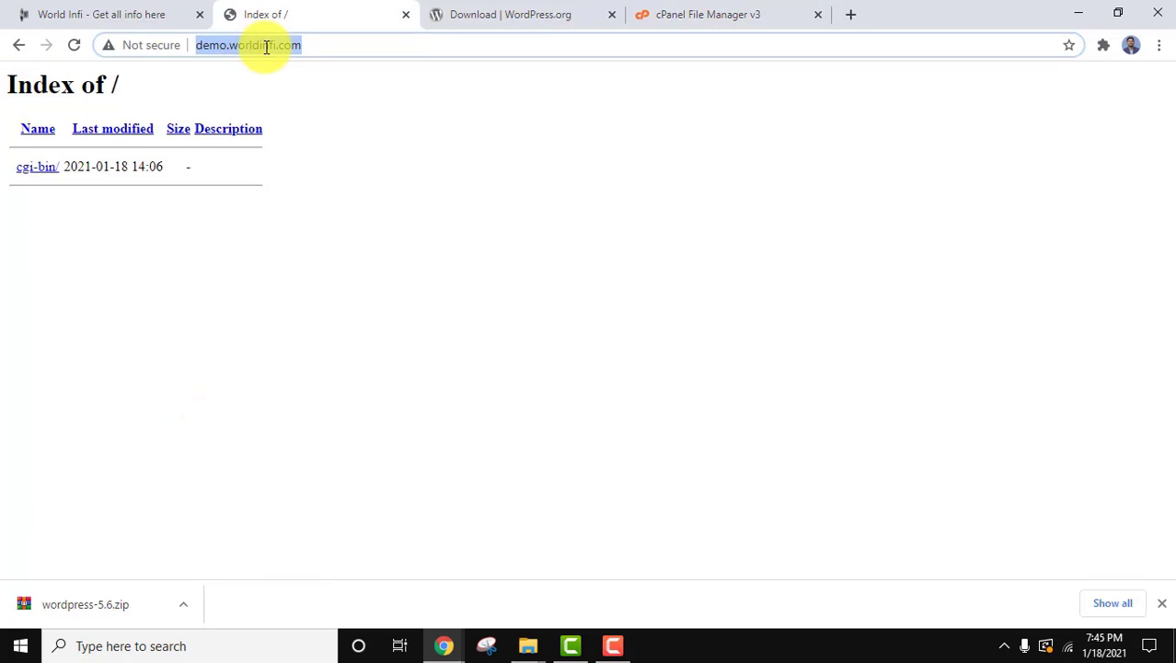
left_click(323, 50)
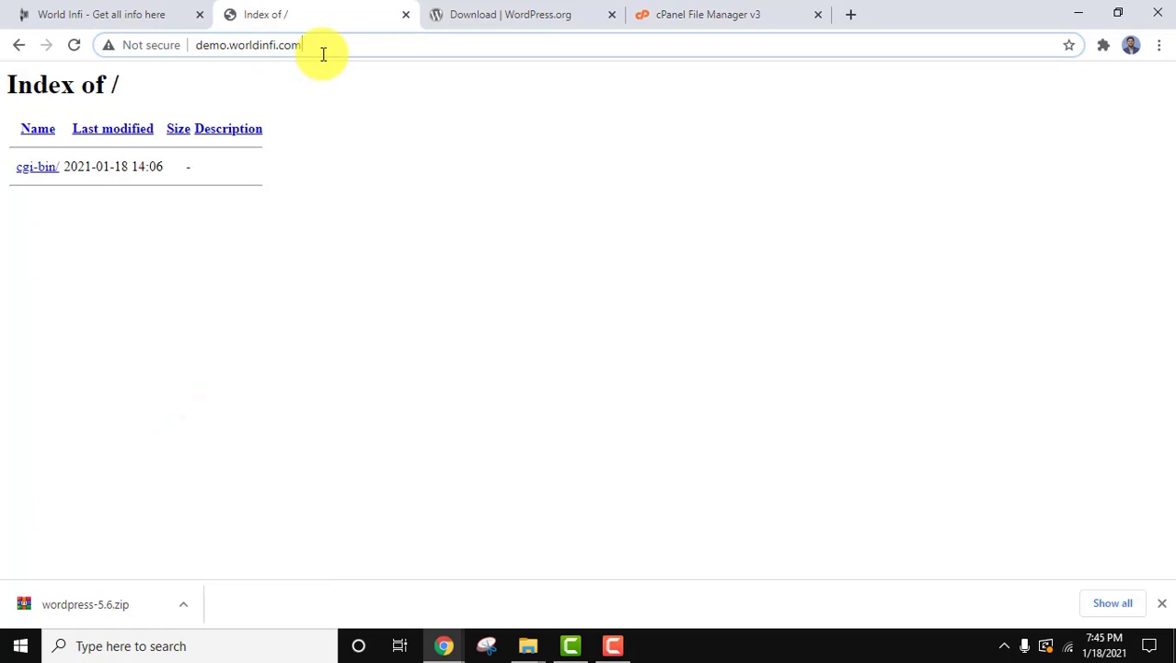
left_click(75, 46)
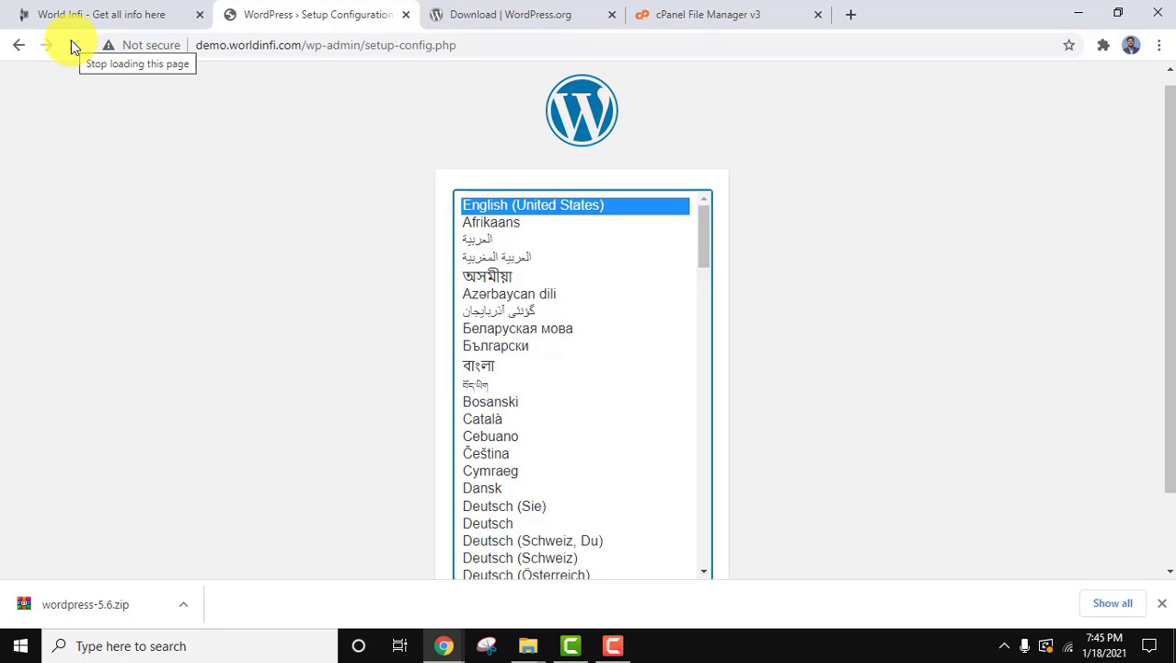
left_click(1161, 603)
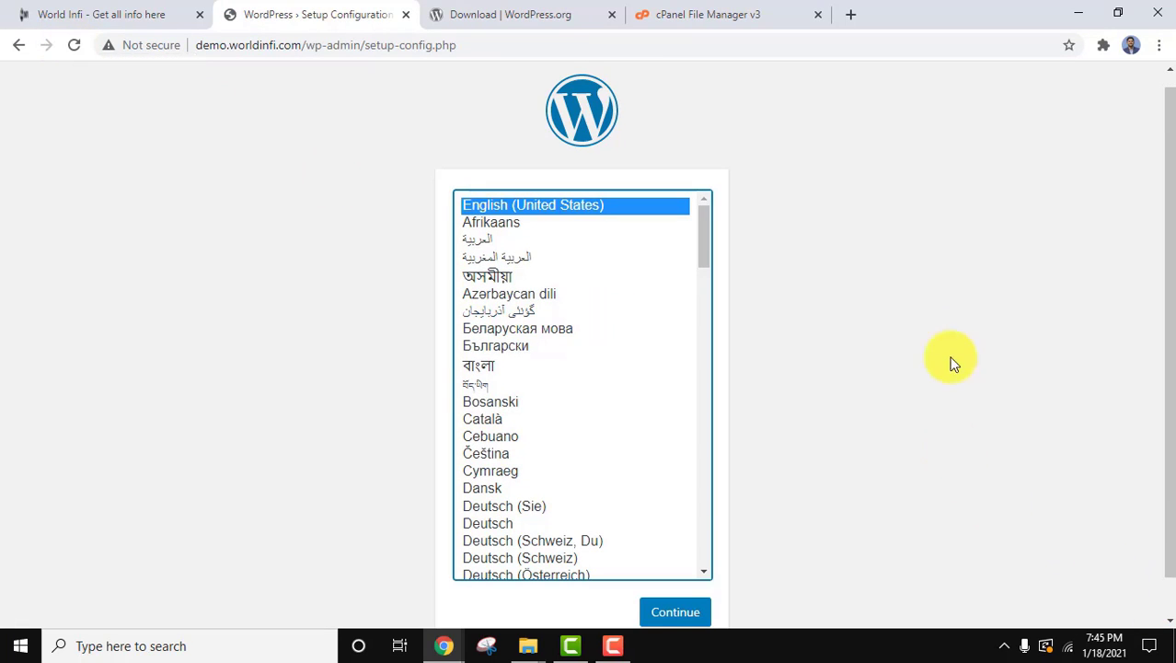
left_click_drag(1164, 231, 1166, 249)
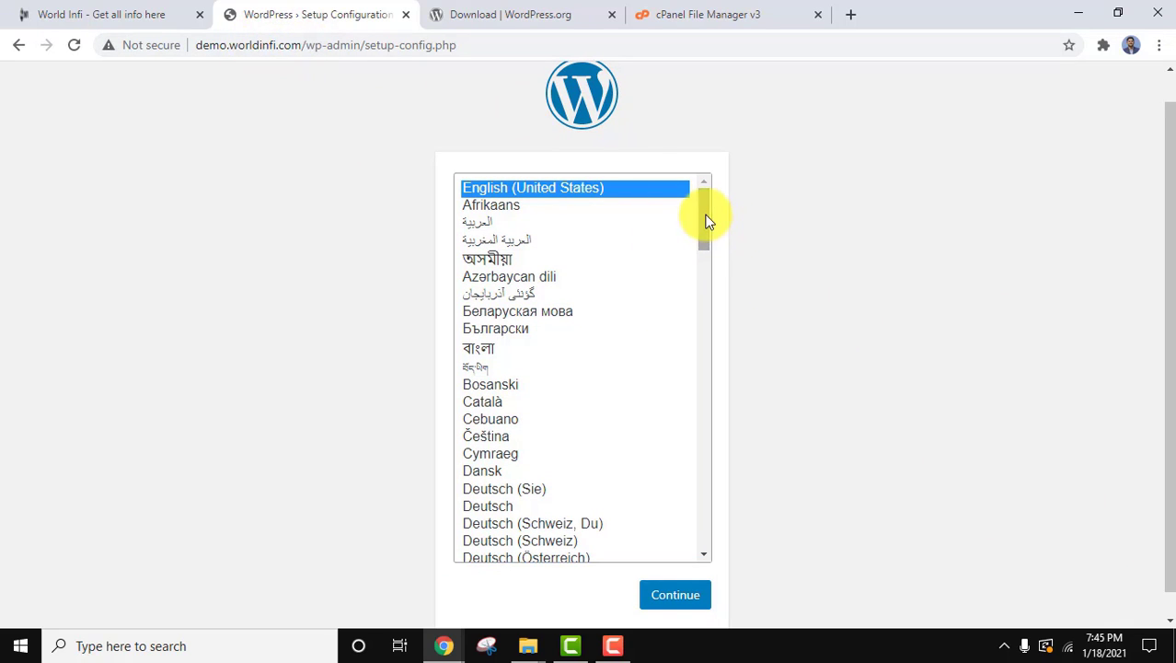
mouse_move(708, 207)
left_mouse_down()
mouse_move(696, 383)
mouse_move(720, 188)
left_mouse_up()
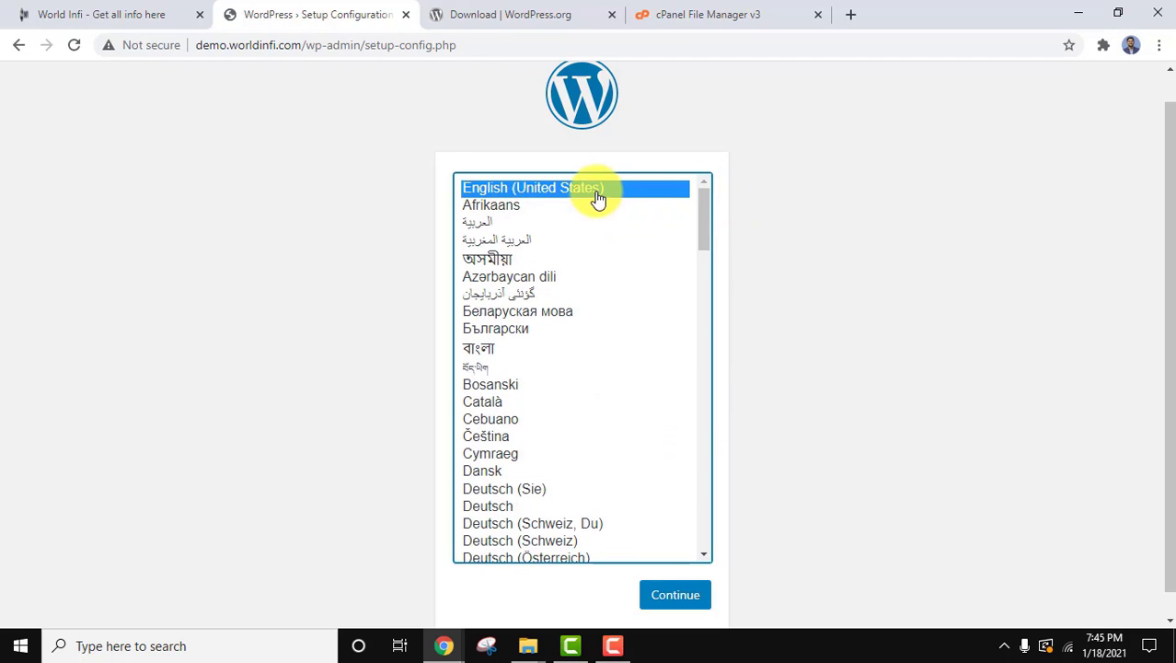
left_click(677, 597)
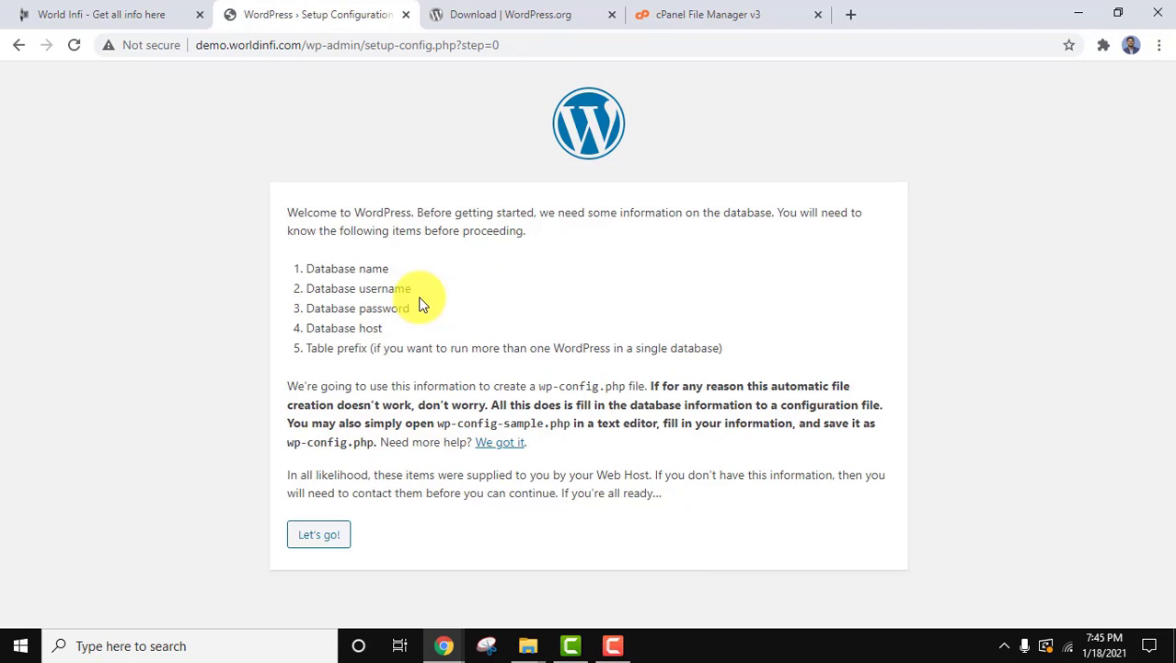
- Choose Let's go! to reach the WordPress database connection form
left_click(337, 536)
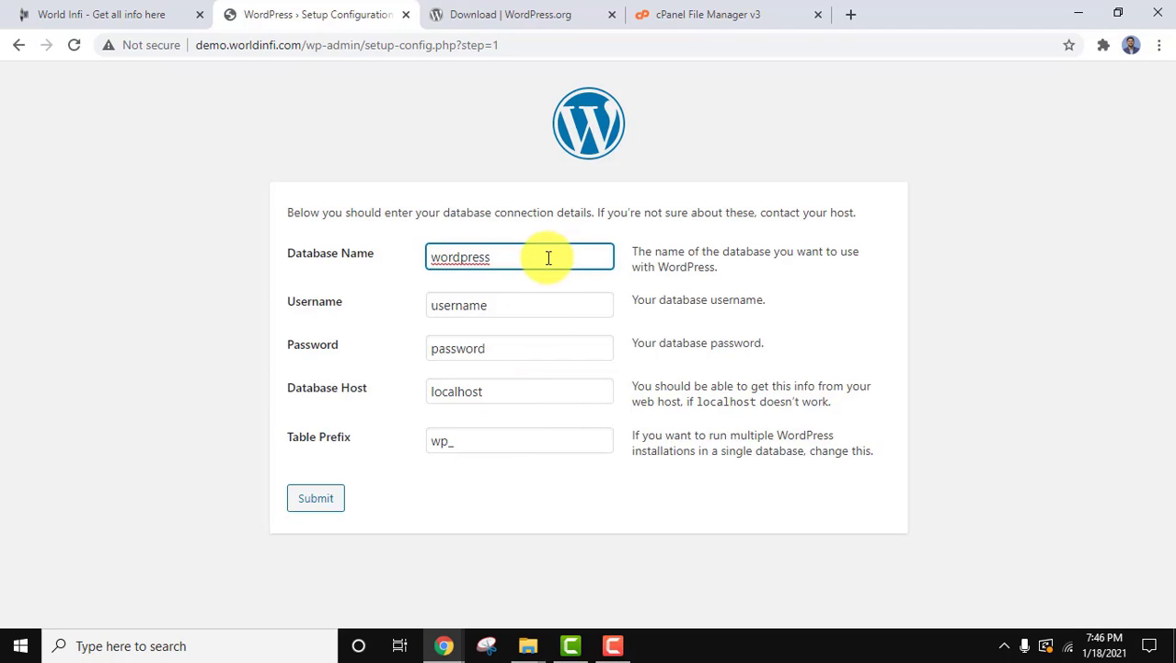
- Go to the cPanel home page and open MySQL Databases by searching the page for 'database'
left_click(685, 16)
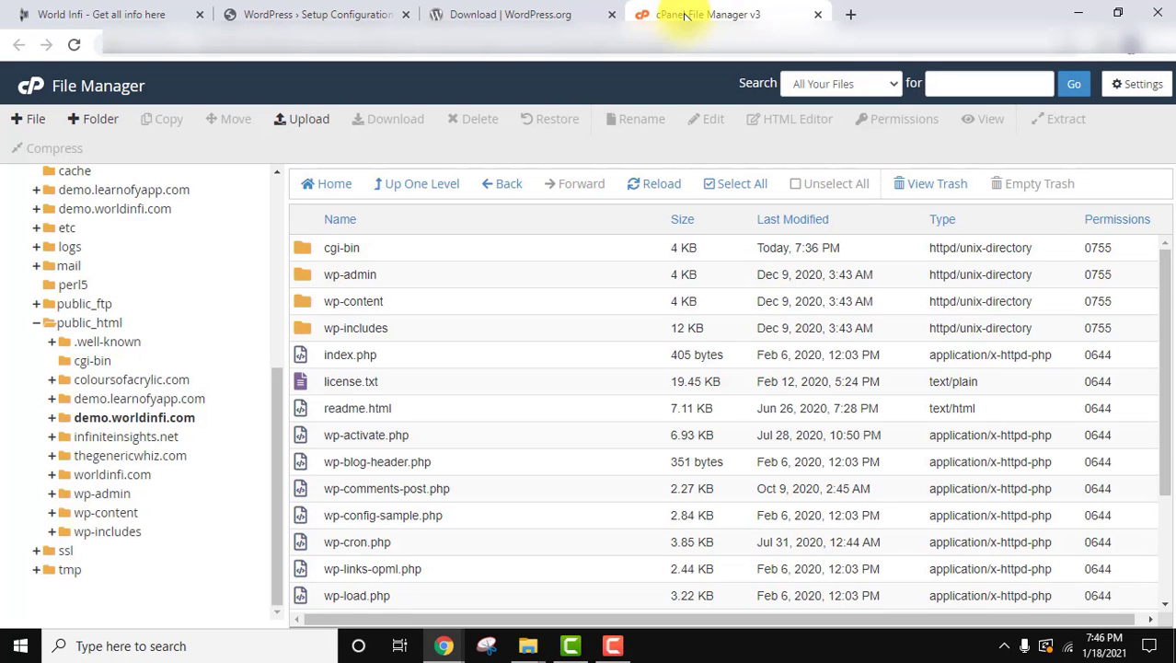
left_click(32, 90)
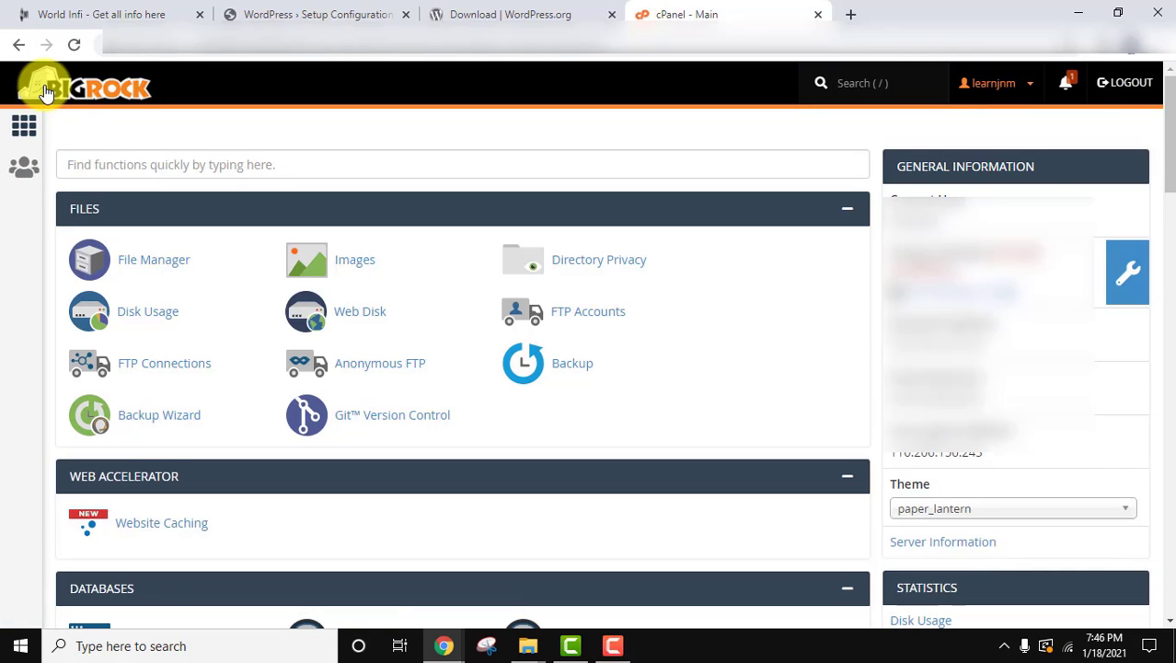
key("ctrl+f")
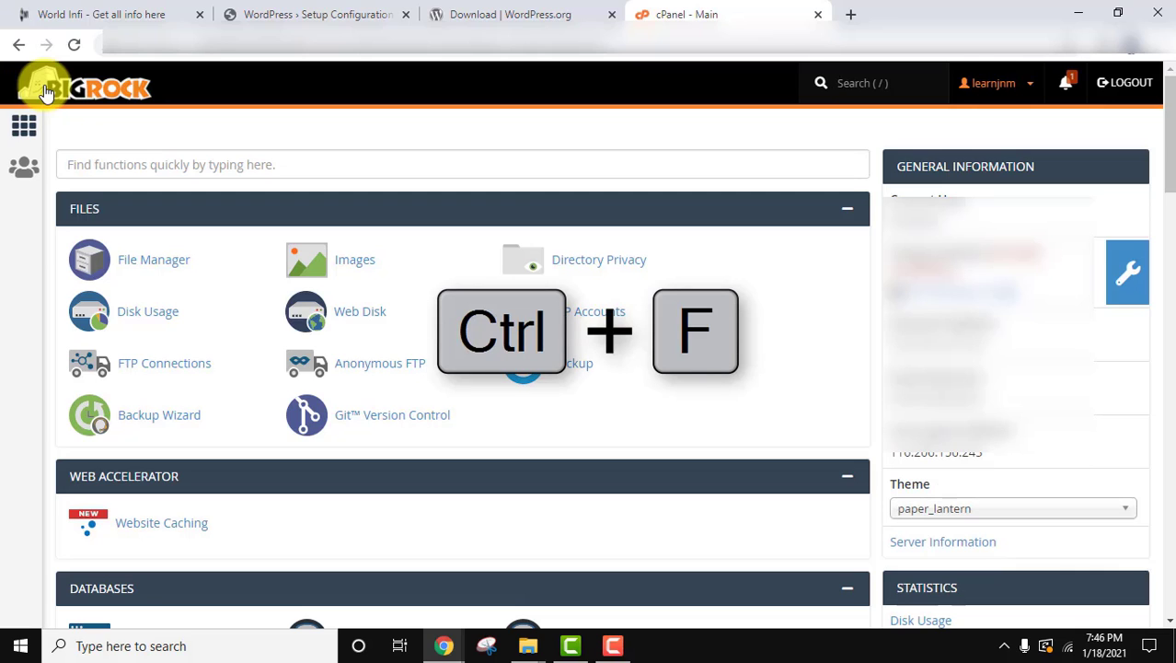
key("ctrl+f")
type("da")
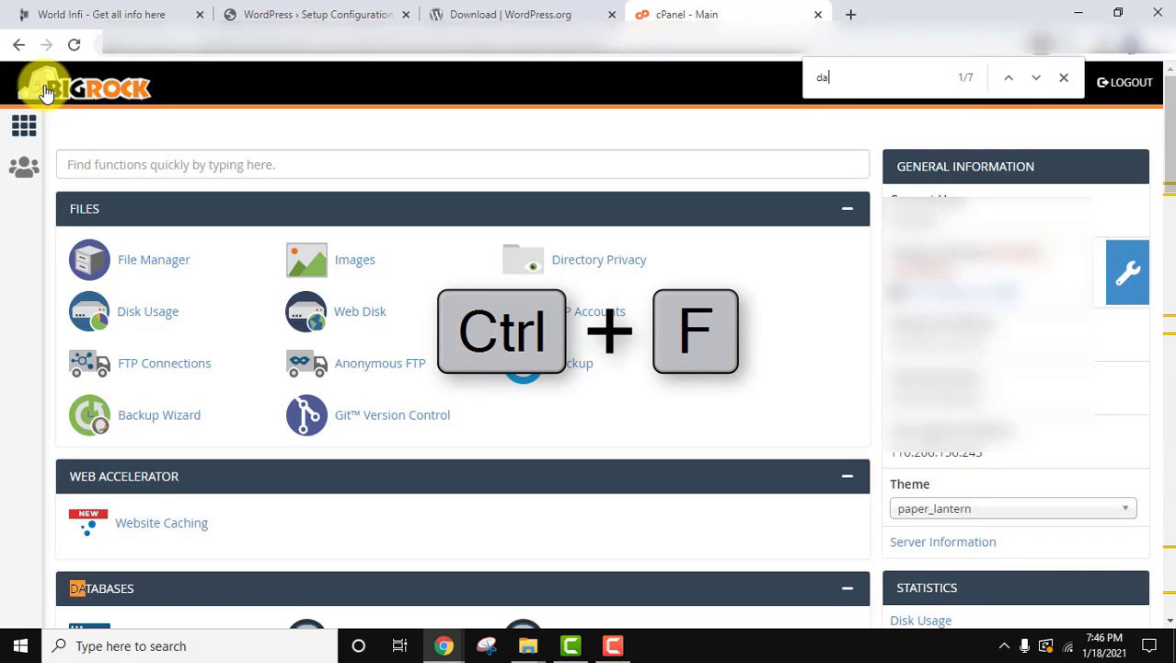
type("tabase")
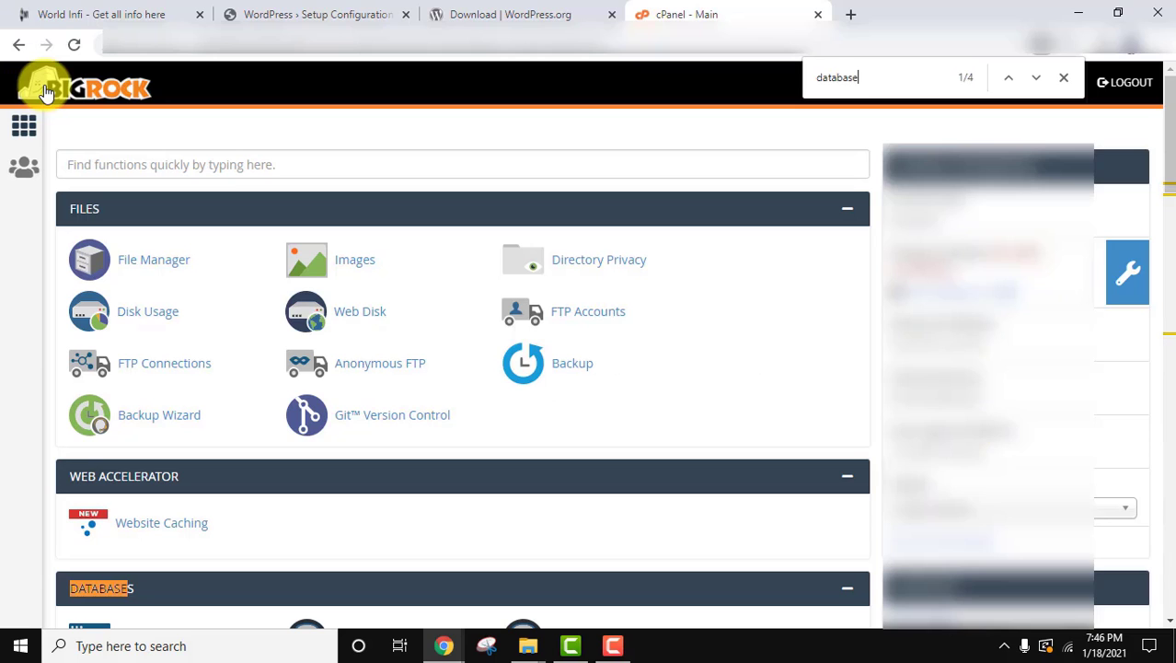
key("Return")
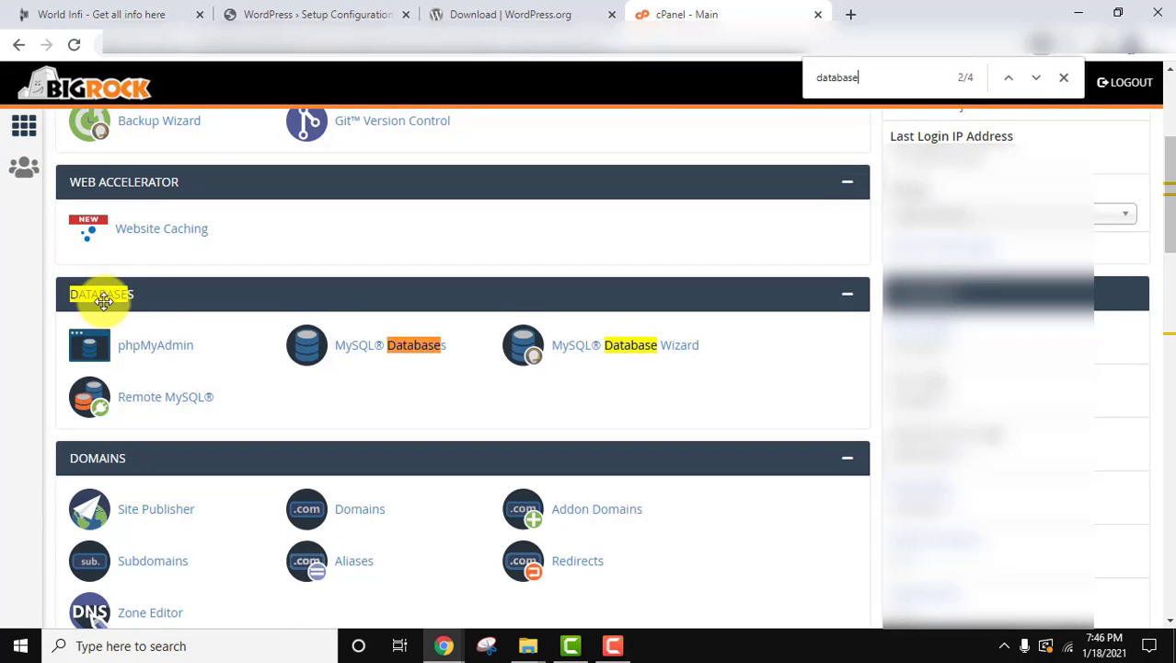
left_click(419, 355)
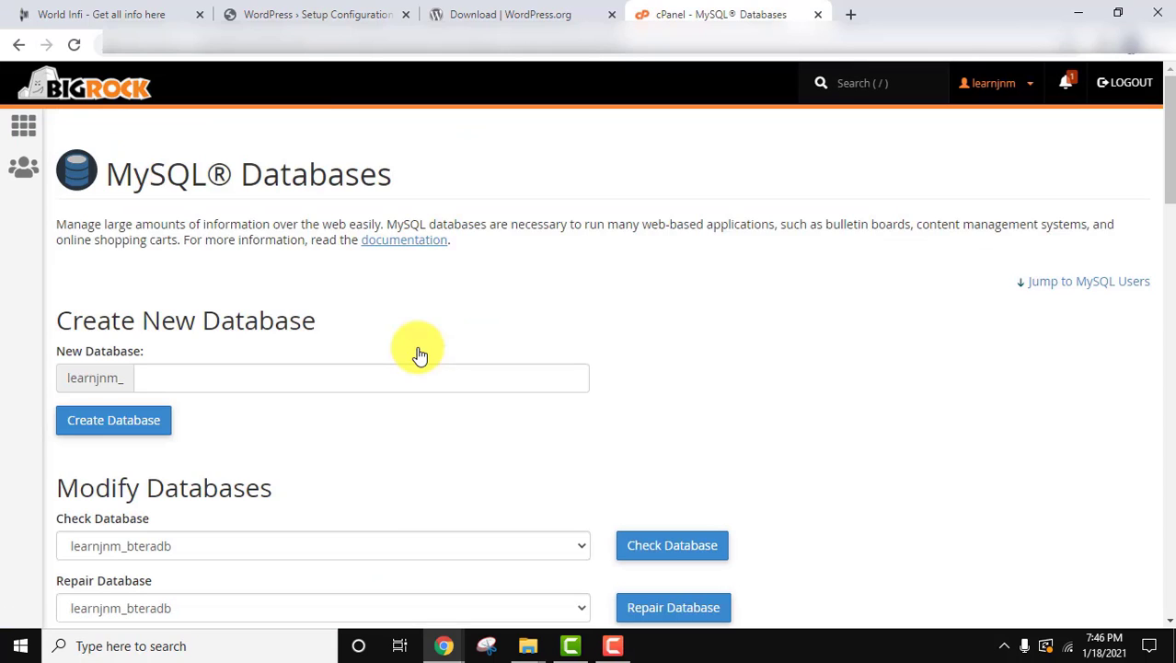
- Select the New Database field, then search Windows Start for 'note' to find Notepad++
left_click(365, 371)
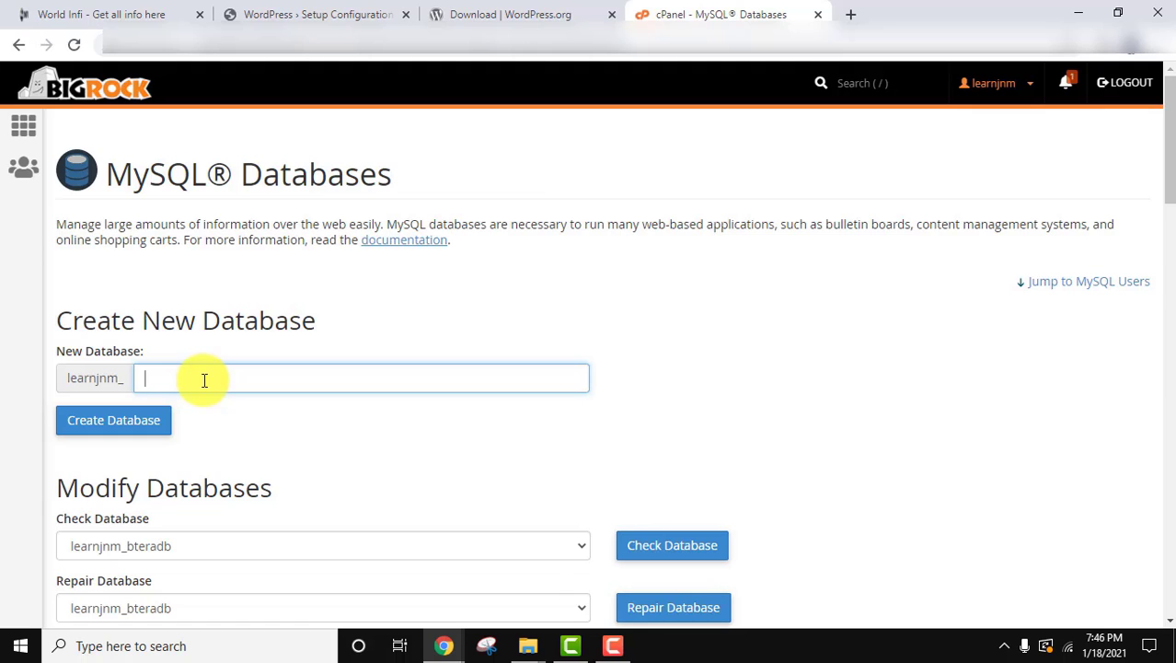
key("super")
type("note")
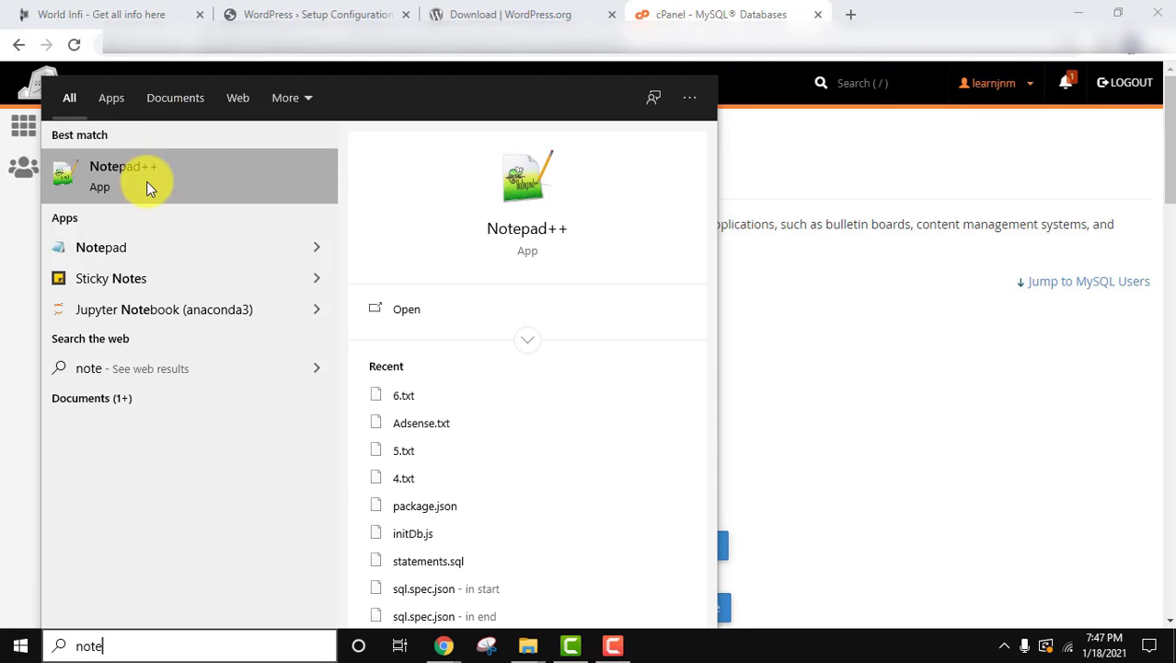
- In a new Notepad++ note, write 'Sub-domain: demo.worldinfi.com' with a 'Database:' line below it
left_click(147, 183)
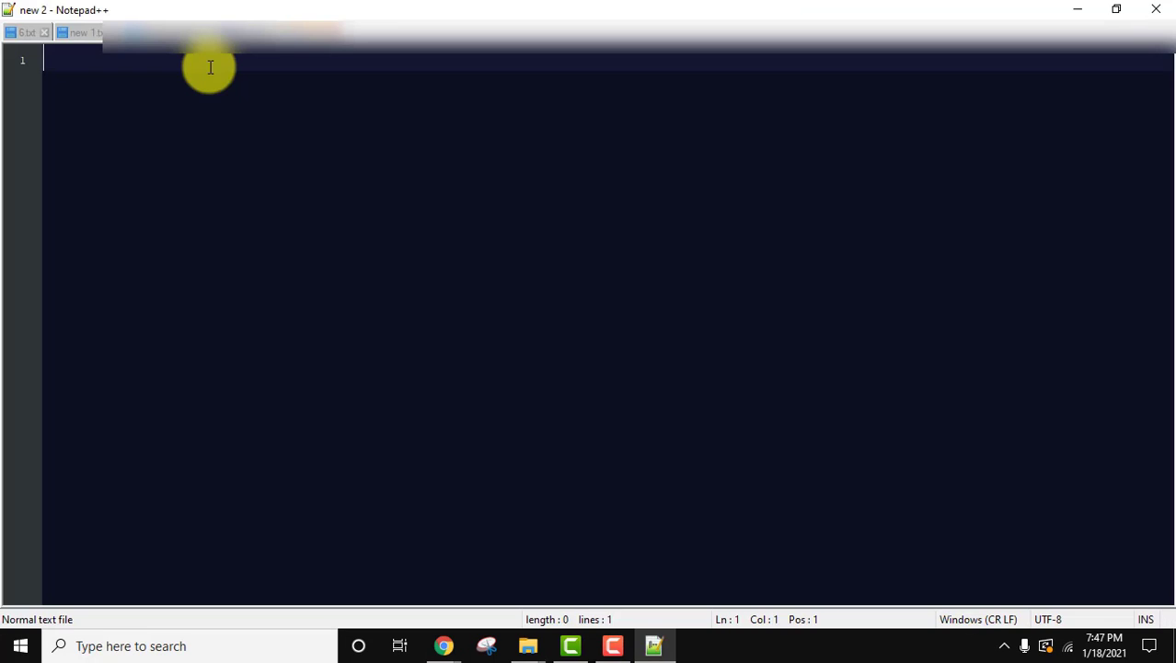
key("Return")
type("Sub-domain: demo.worlf")
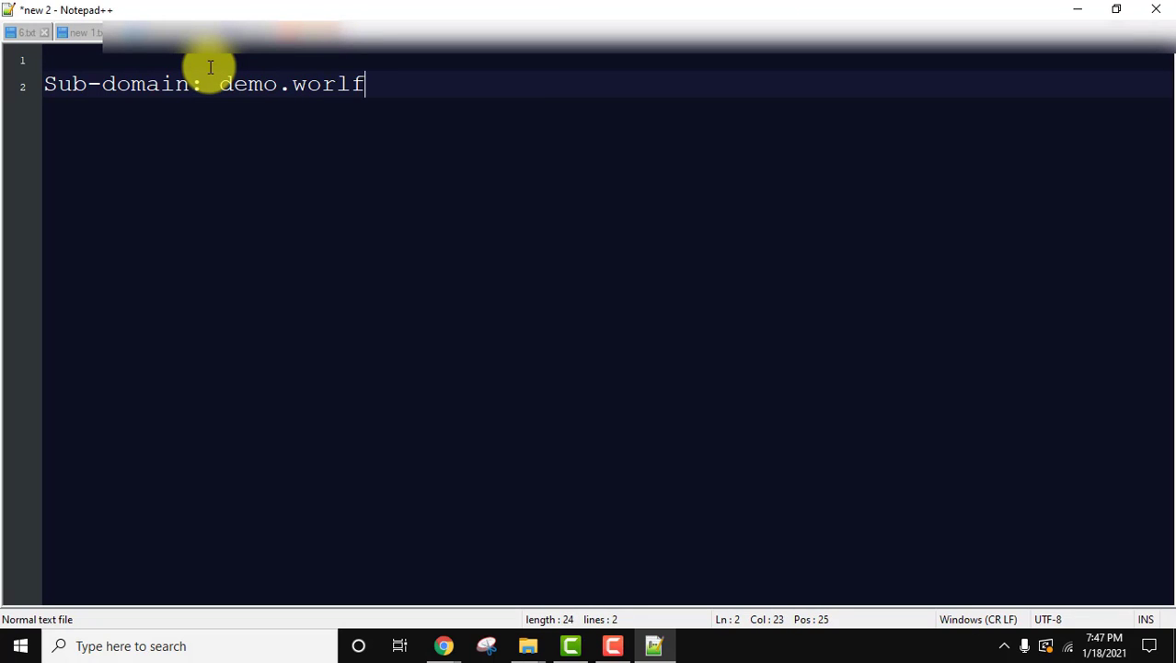
type("in")
key("BackSpace")
key("BackSpace")
key("BackSpace")
type("dinfi.com")
key("Return")
key("Return")
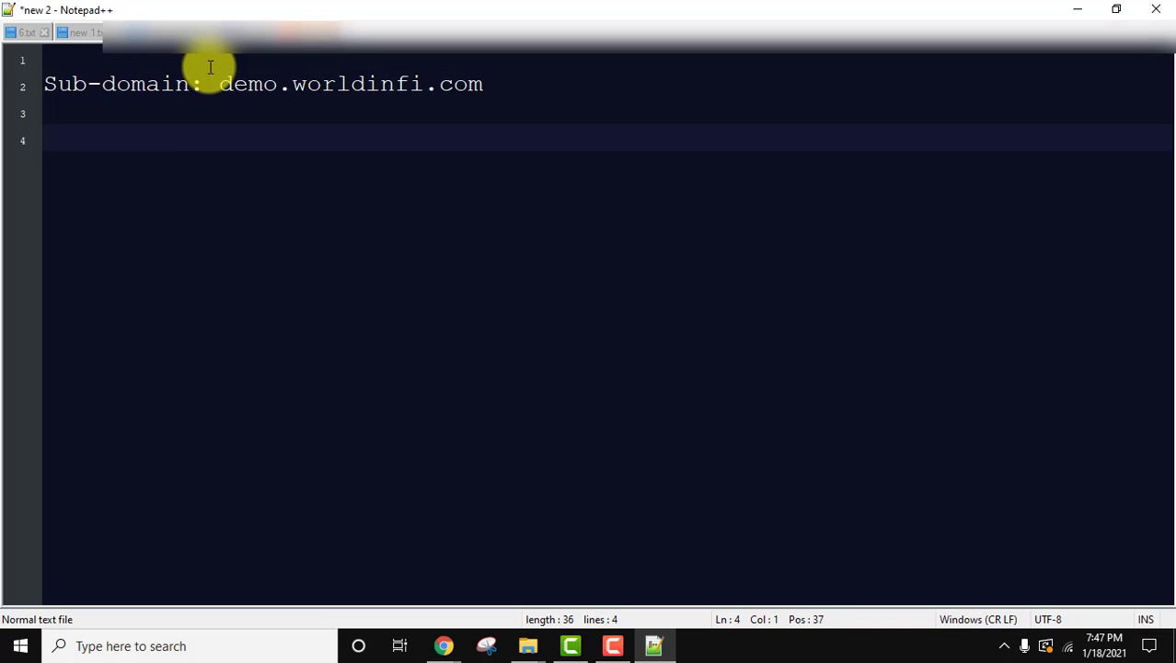
type("Databade:")
key("BackSpace")
key("BackSpace")
key("BackSpace")
type("se:")
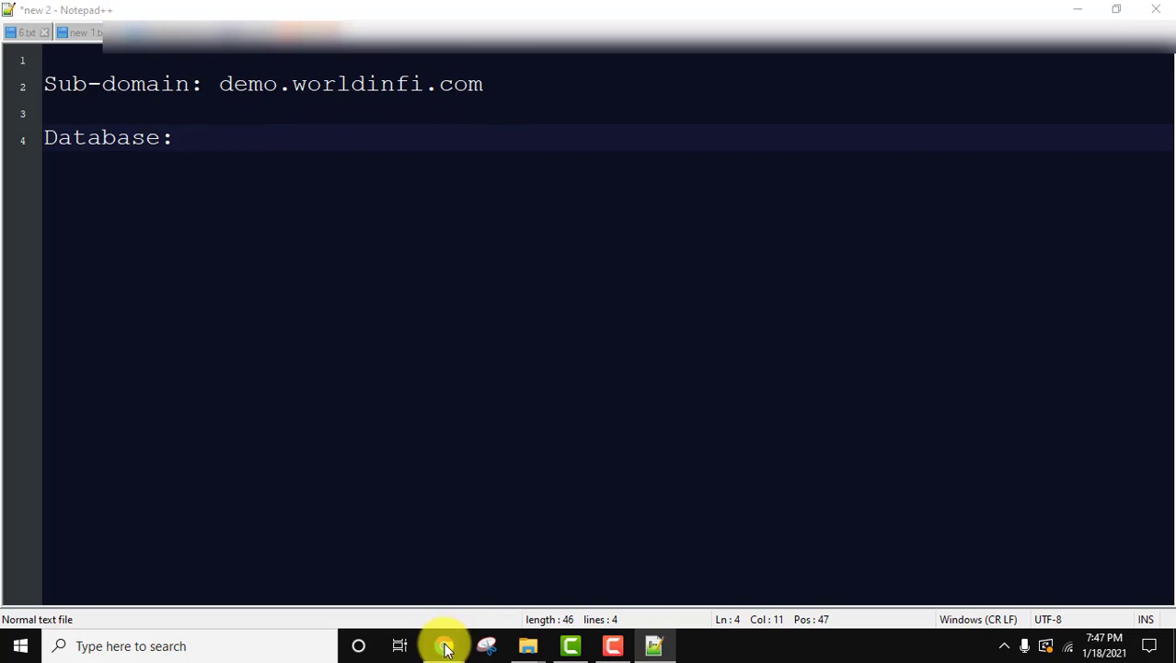
- Return to MySQL Databases and create the new database
mouse_move(446, 649)
left_click(355, 544)
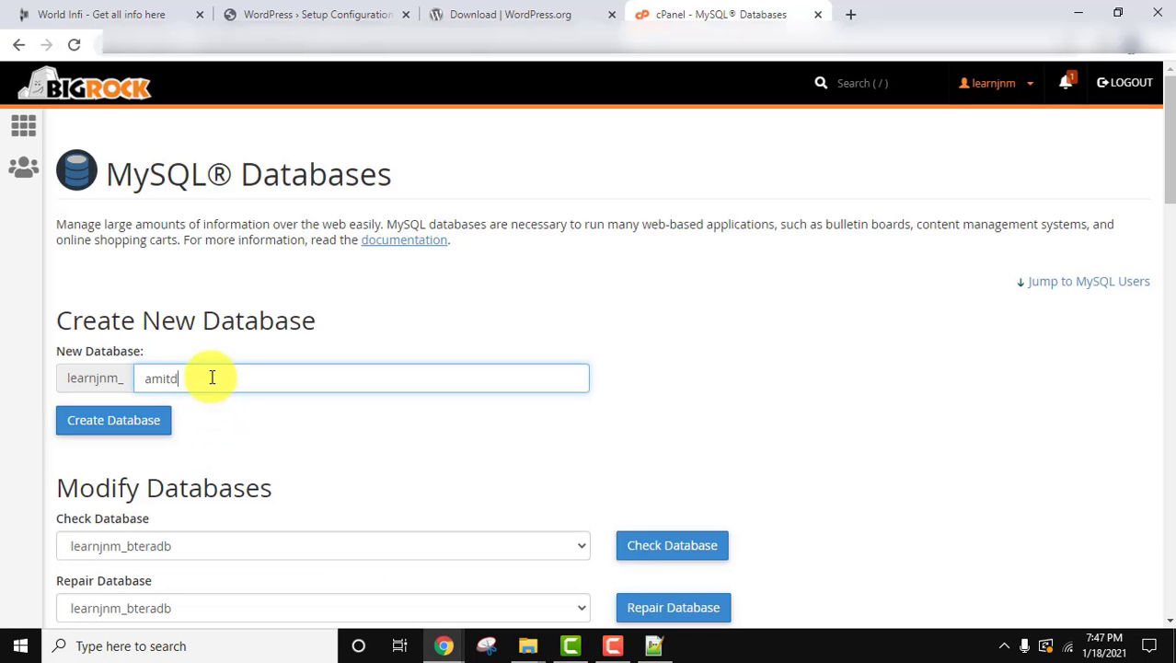
left_click(124, 422)
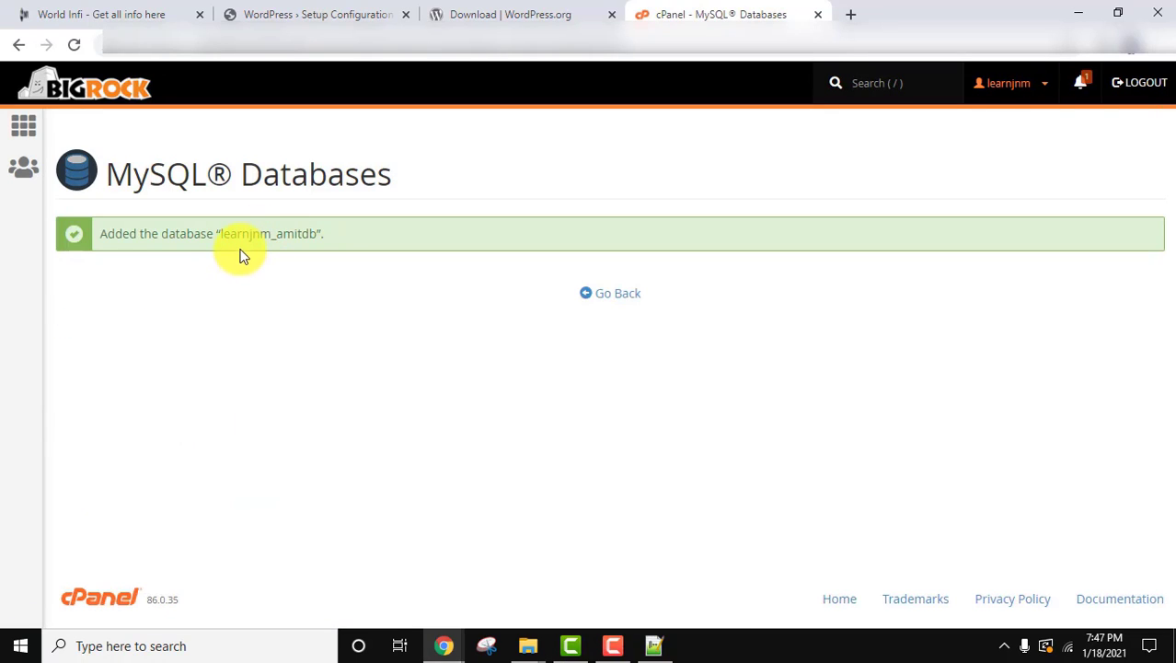
- Copy the new database's full name into the note's Database line
left_click_drag(221, 232, 317, 233)
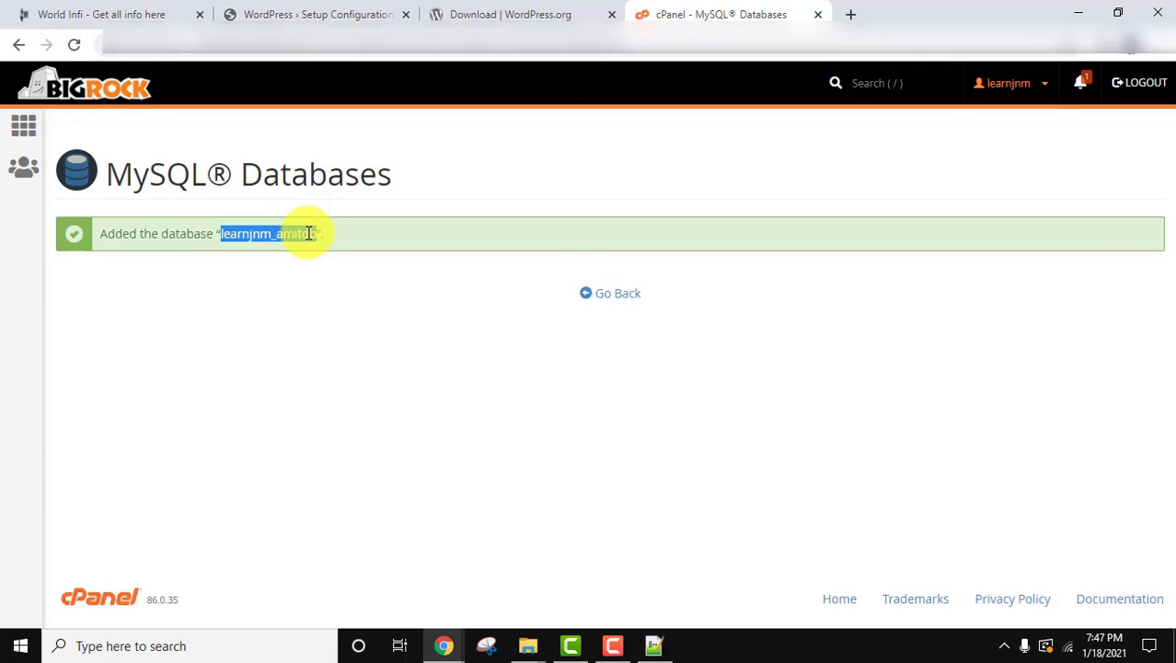
right_click(311, 236)
left_click(354, 252)
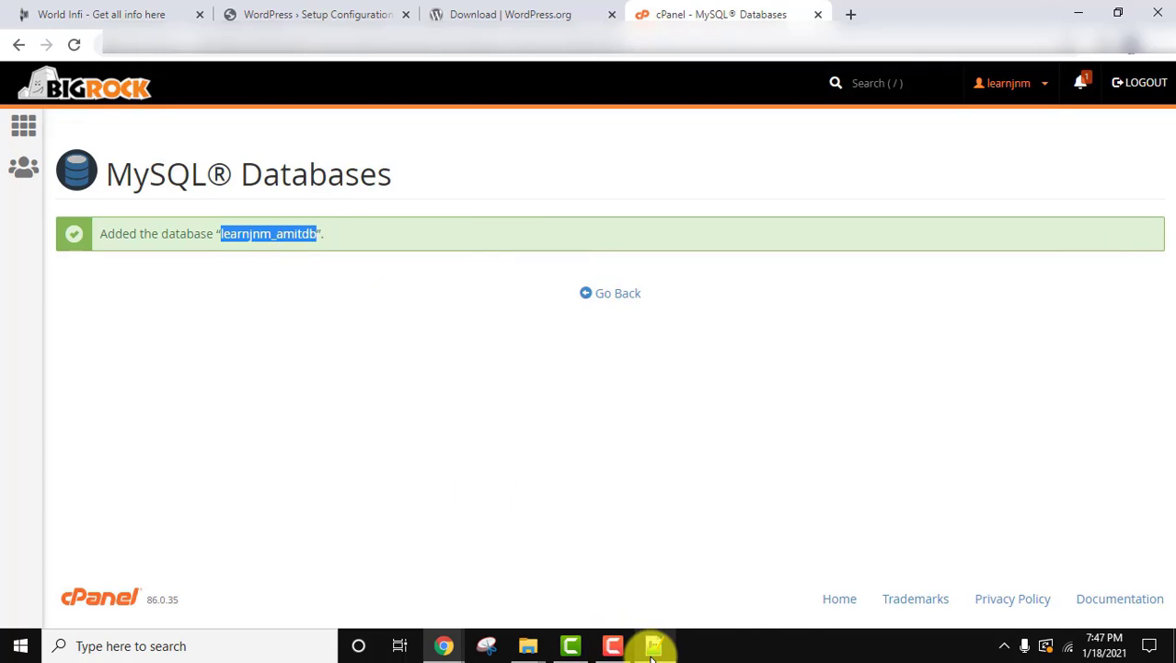
left_click(654, 645)
key("ctrl+v")
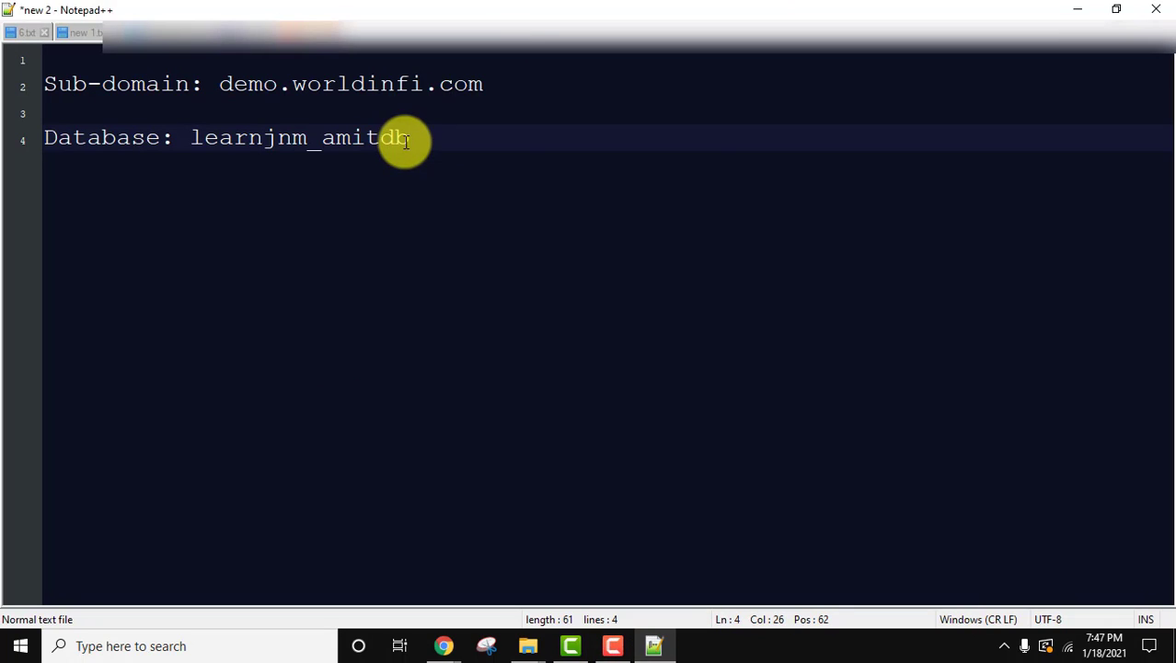
left_click(1086, 11)
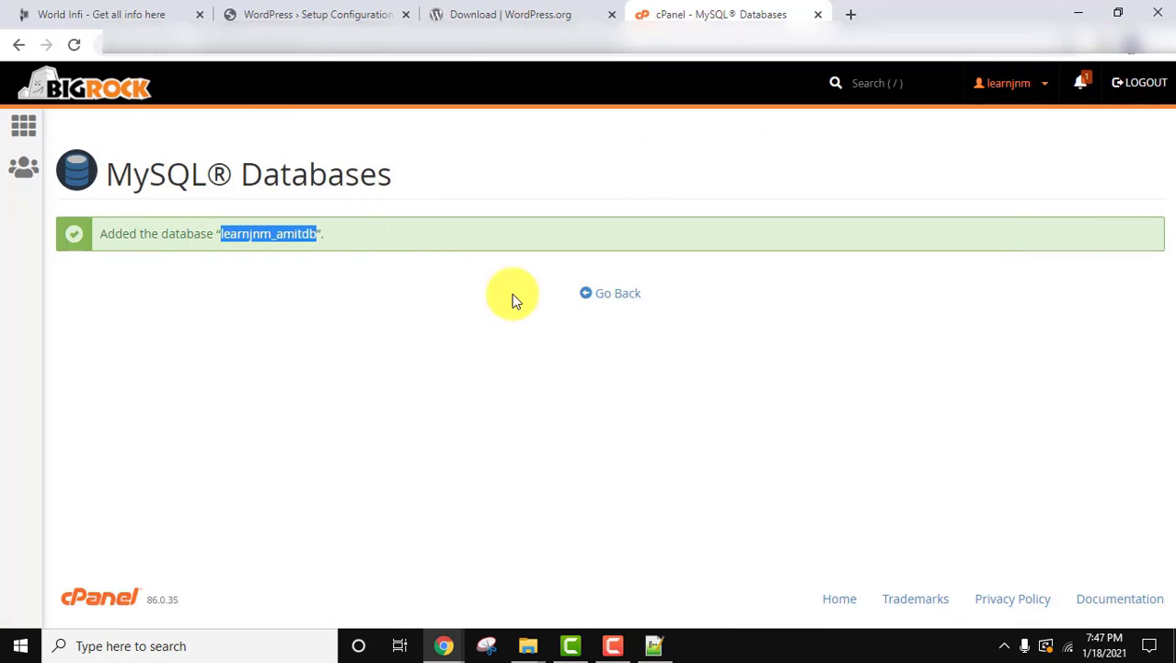
- Go back to MySQL Databases and, under Add New User, enter the username and password
left_click(615, 300)
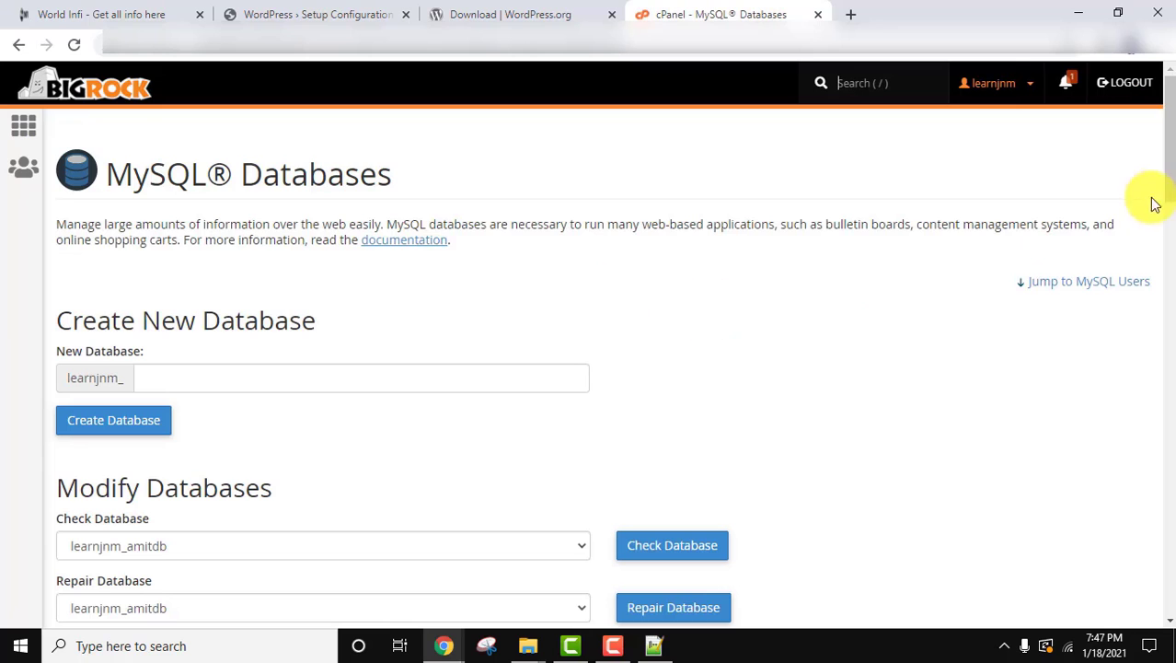
left_click_drag(1165, 184, 1166, 294)
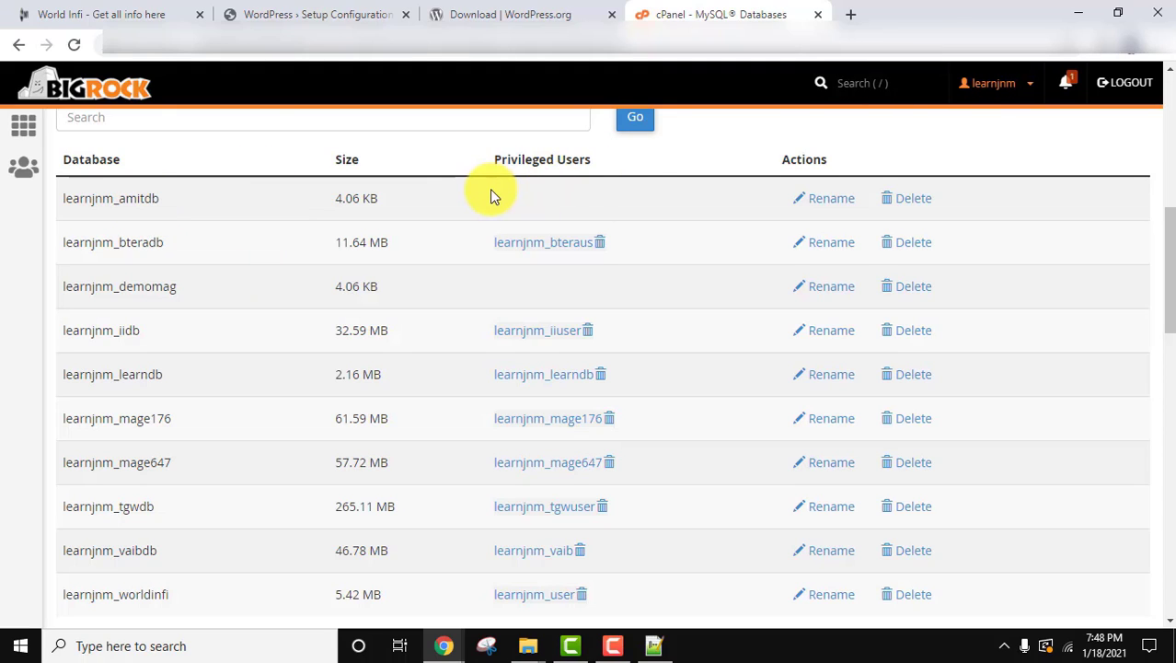
left_click_drag(1166, 244, 1167, 373)
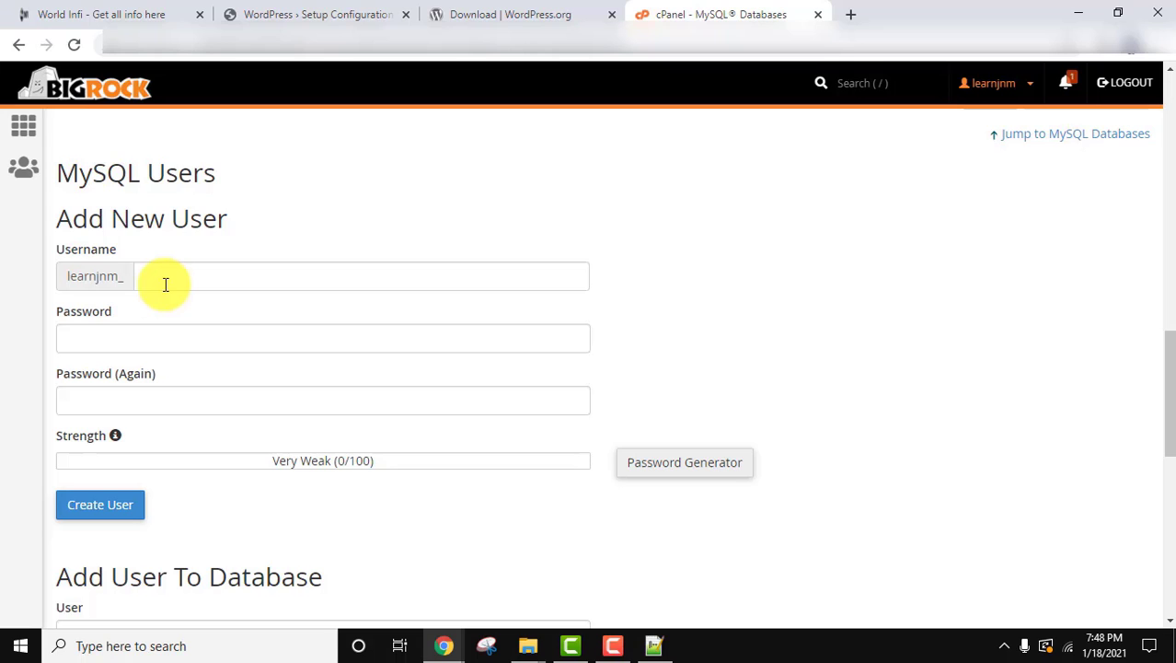
left_click(165, 284)
type("amit")
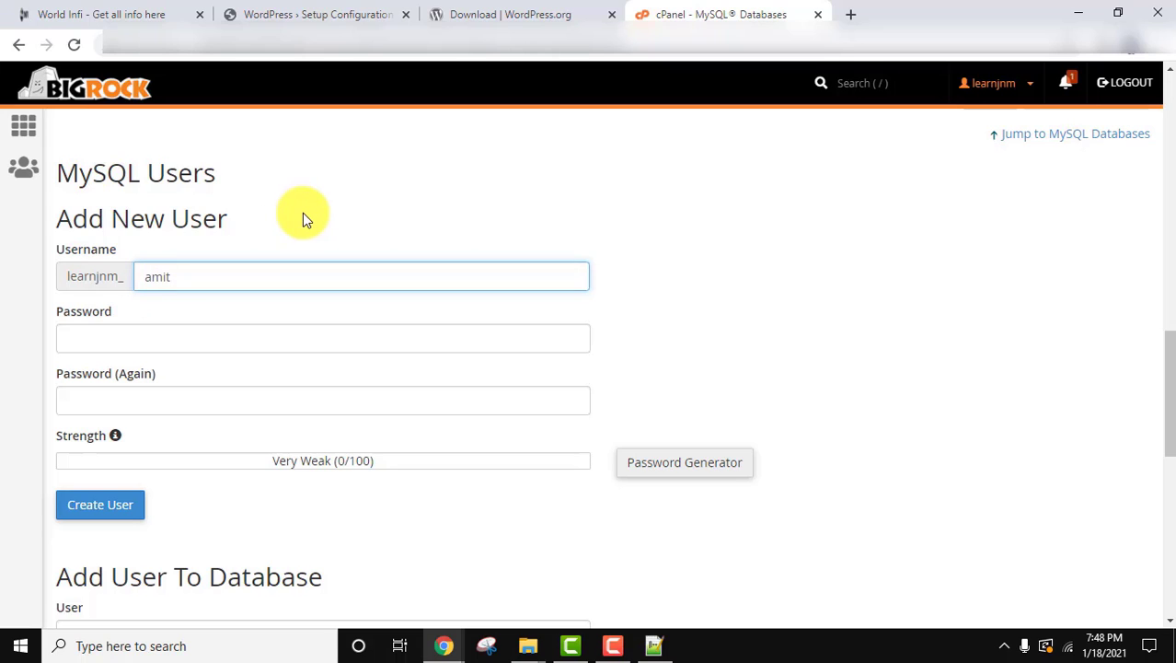
left_click(301, 216)
left_click(164, 336)
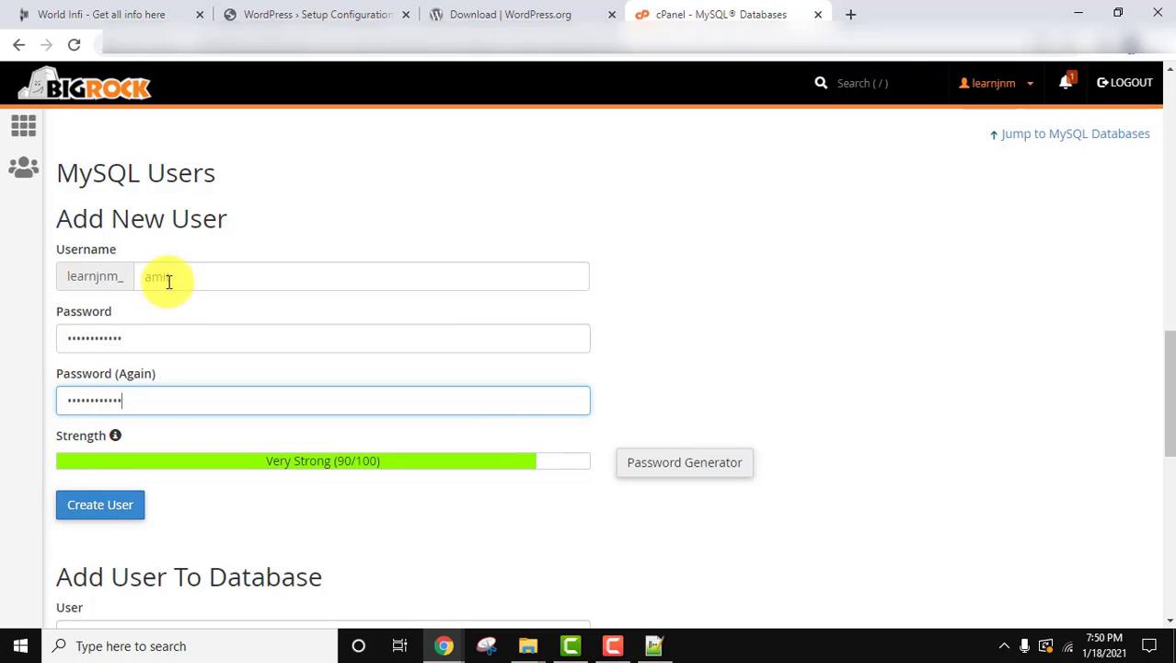
left_click(655, 645)
- Add 'Username:' and 'Password:' lines with the new MySQL user's credentials under the Database line
key("Return")
key("Return")
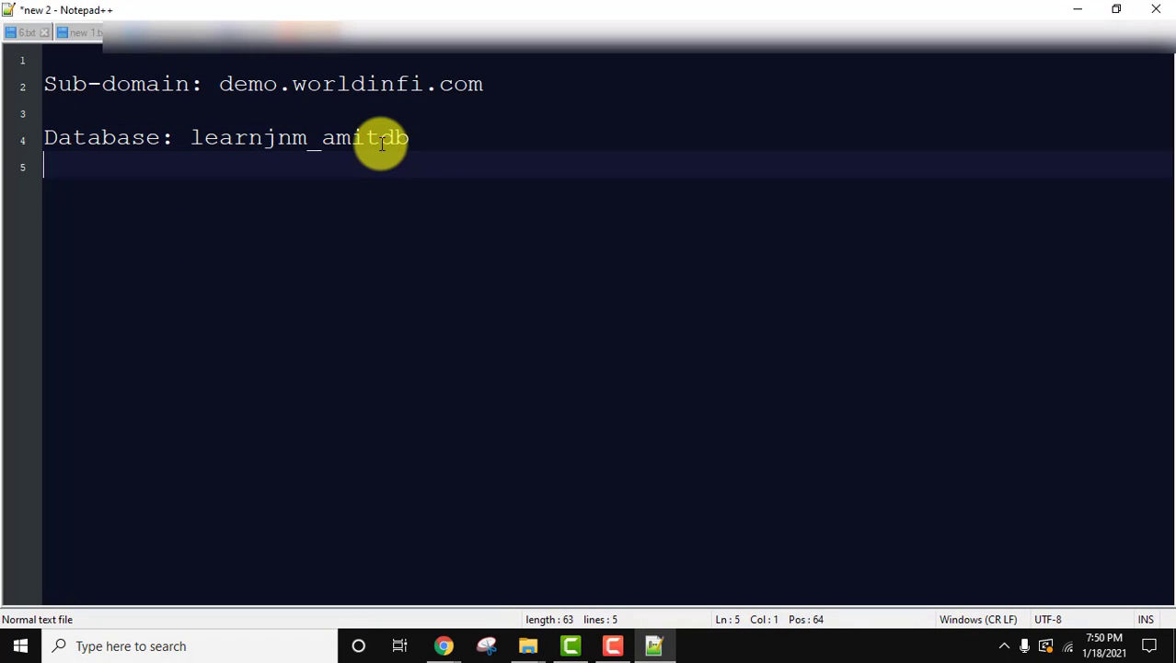
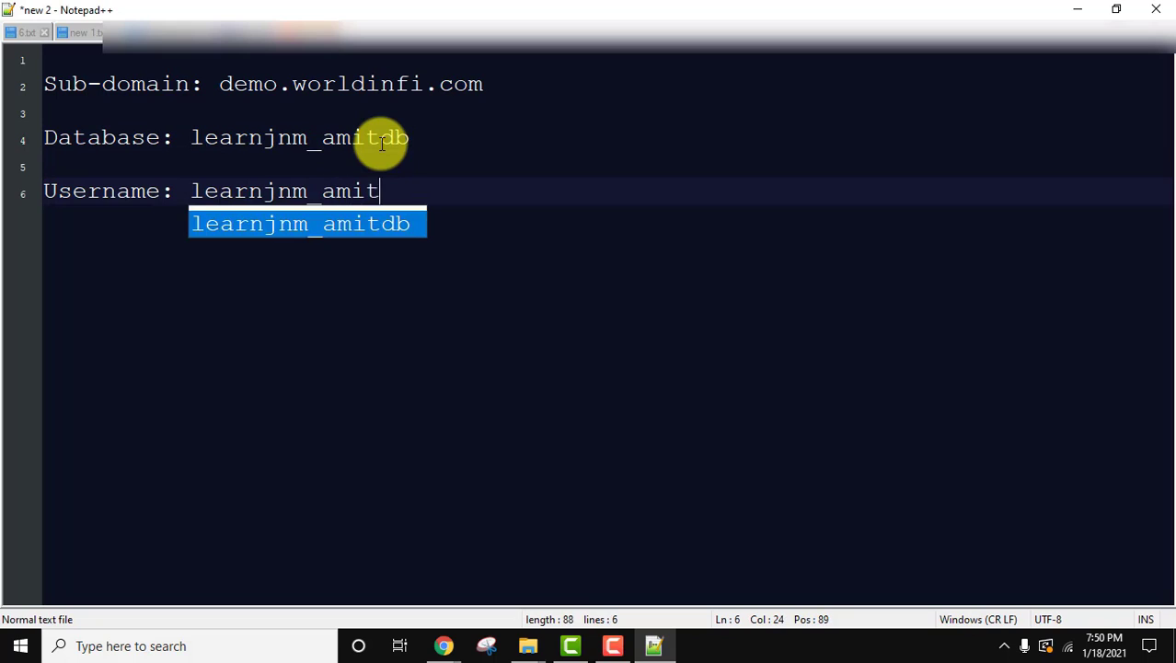
key("Return")
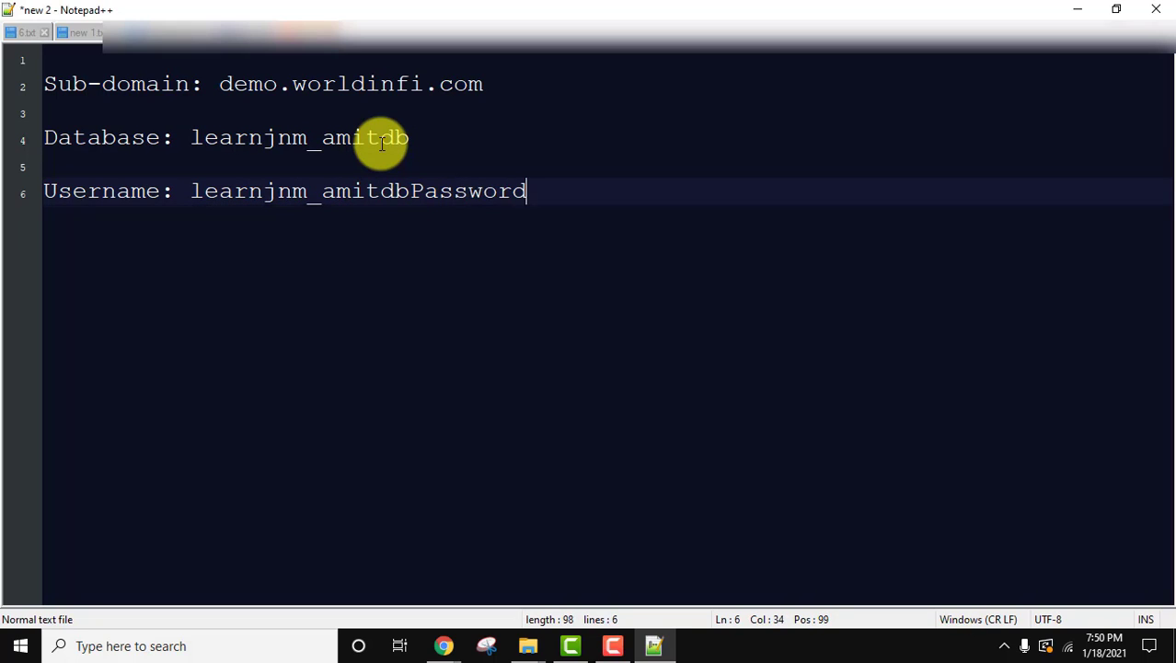
key("BackSpace")
key("BackSpace")
key("BackSpace")
key("BackSpace")
key("BackSpace")
key("BackSpace")
key("BackSpace")
key("BackSpace")
key("Return")
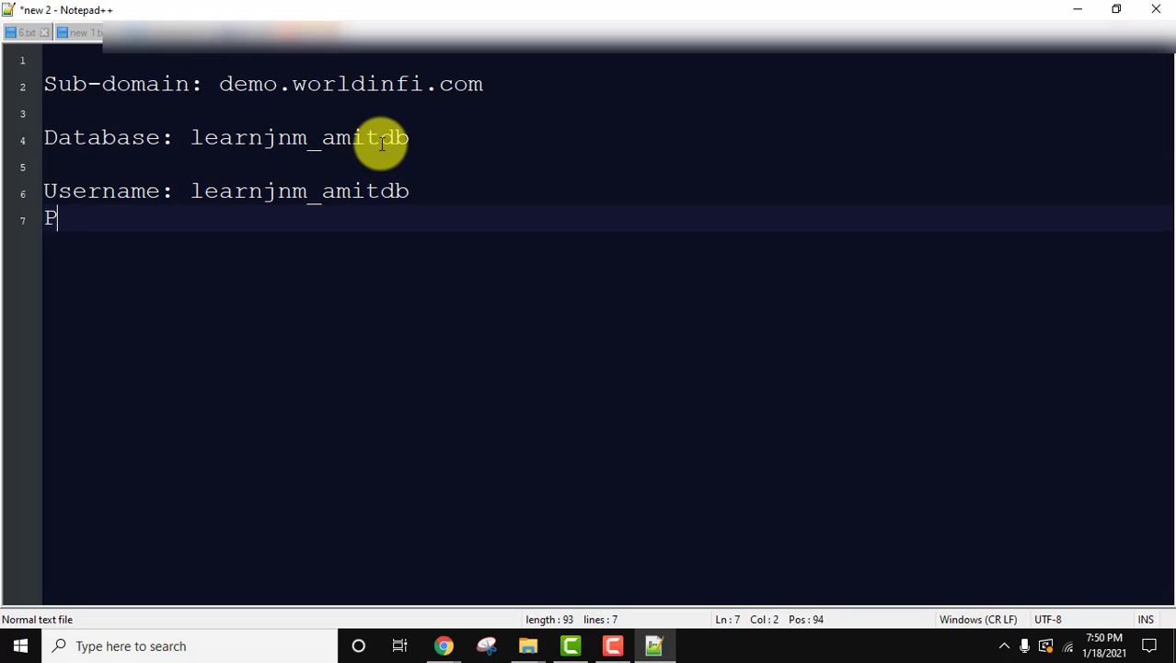
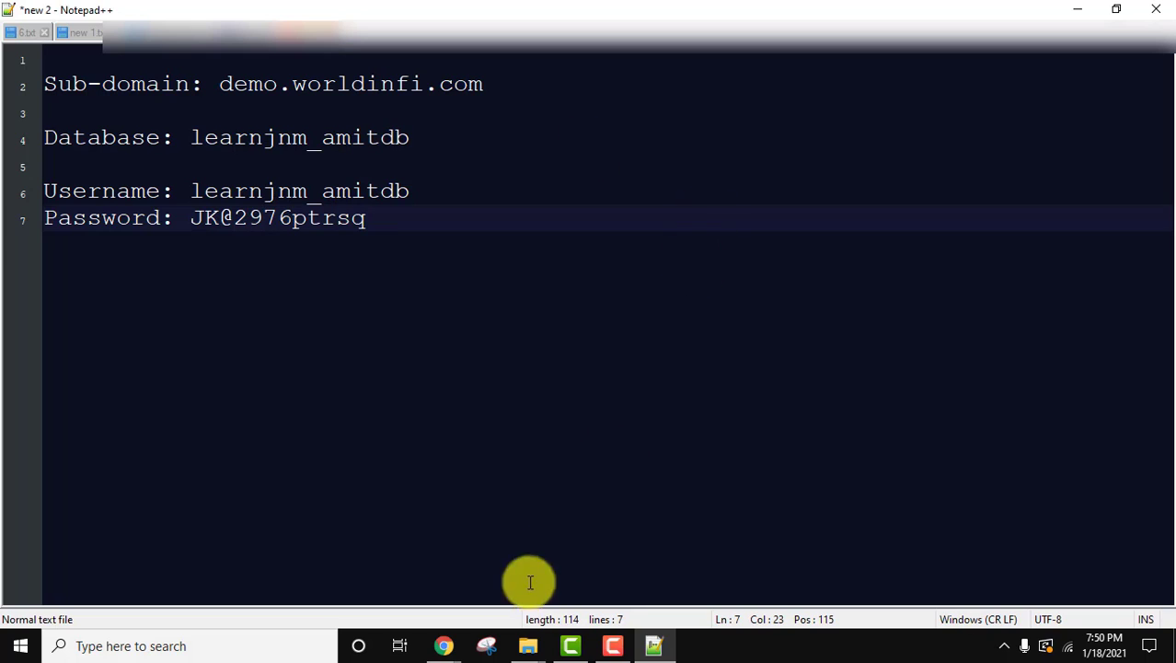
left_click(444, 645)
- Create the new MySQL user in cPanel
left_click(437, 582)
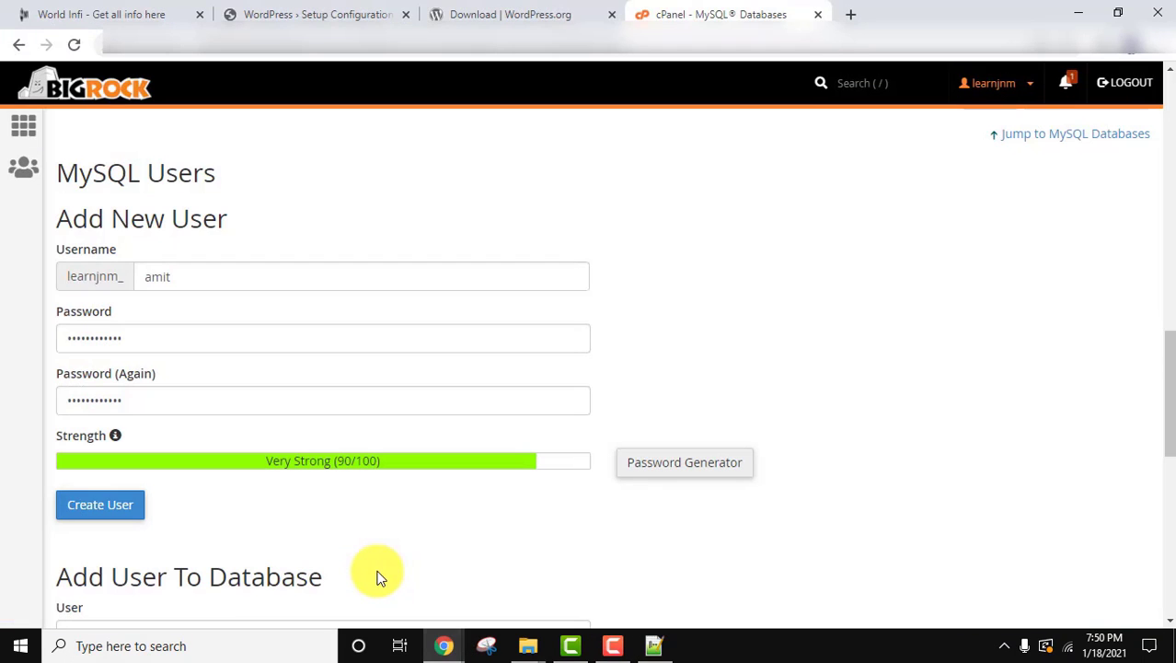
left_click(111, 515)
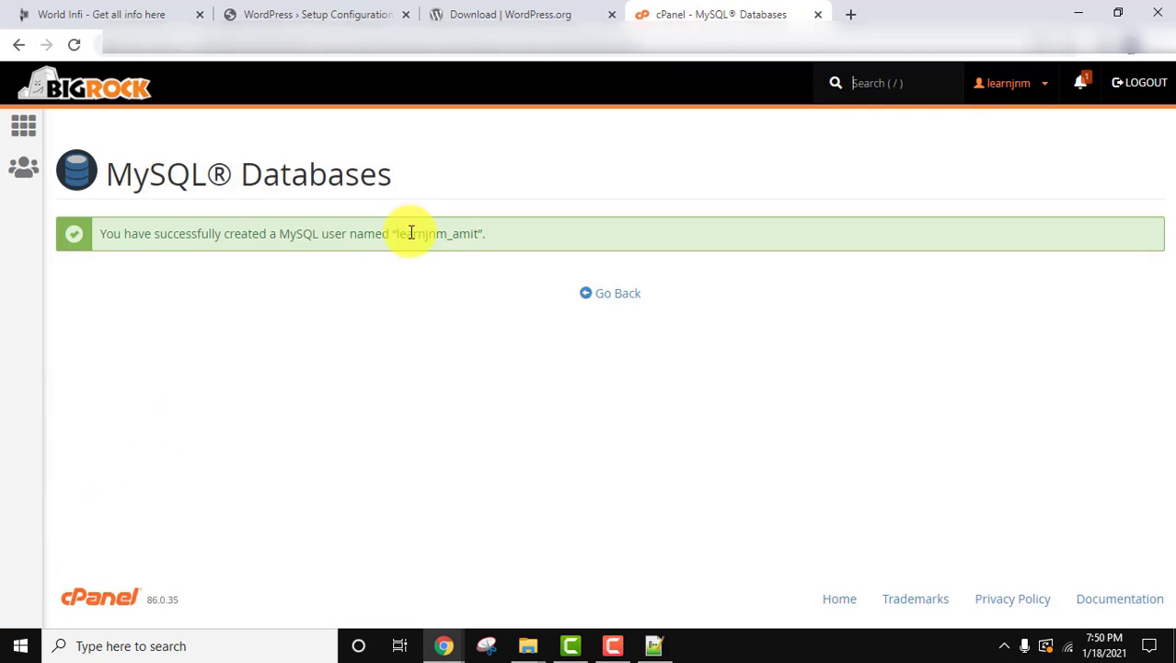
left_click(653, 647)
- Remove the trailing 'db' from the note's username, then return to the main MySQL Databases page
left_click_drag(190, 191, 450, 178)
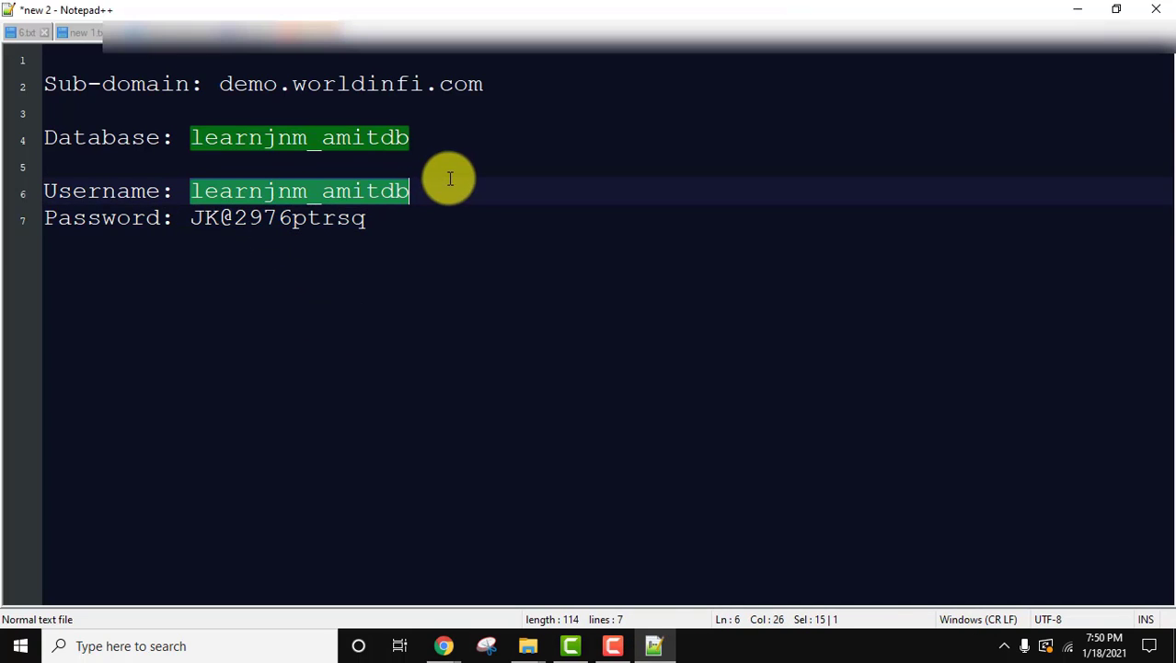
left_click(507, 173)
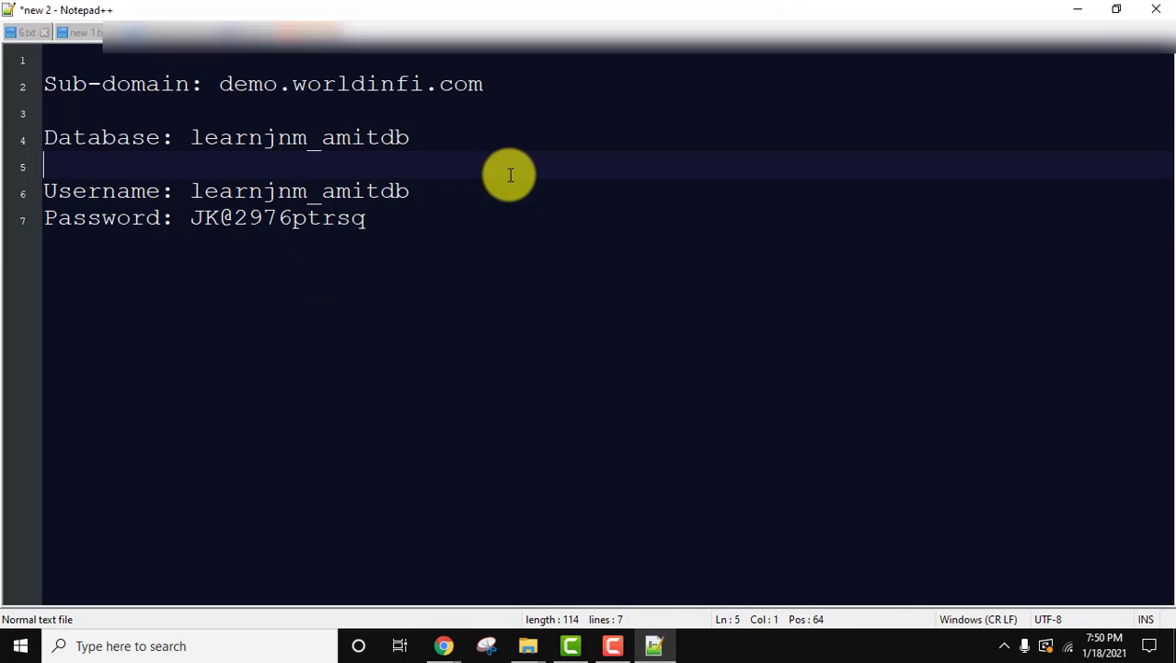
left_click(420, 184)
key("BackSpace")
key("BackSpace")
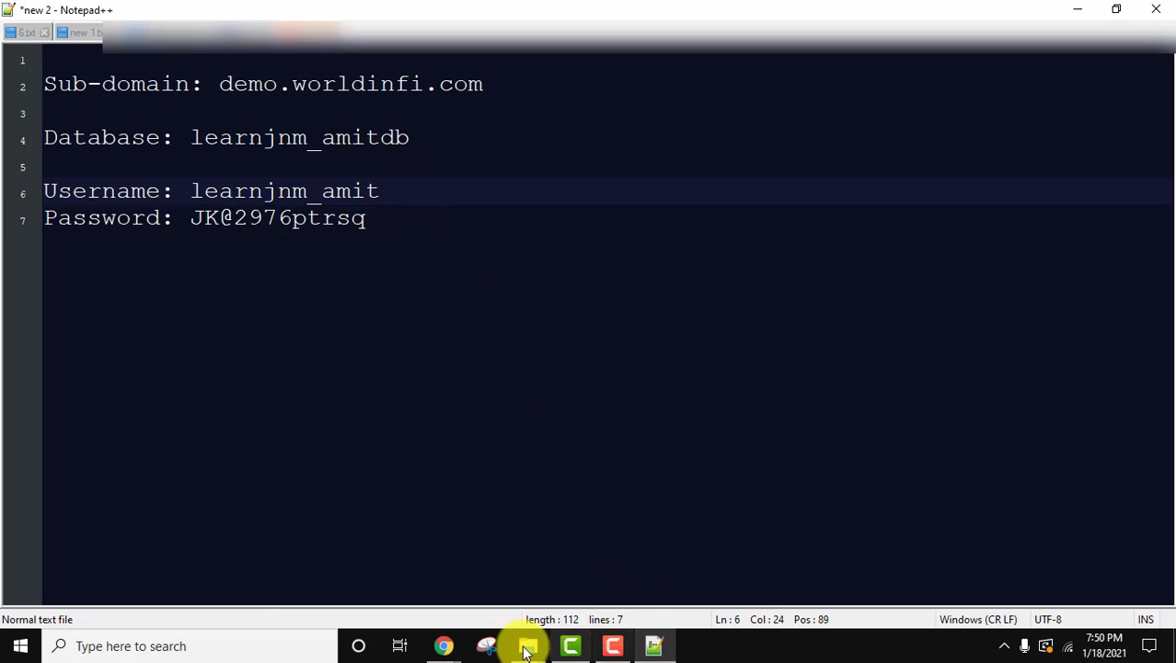
left_click(444, 647)
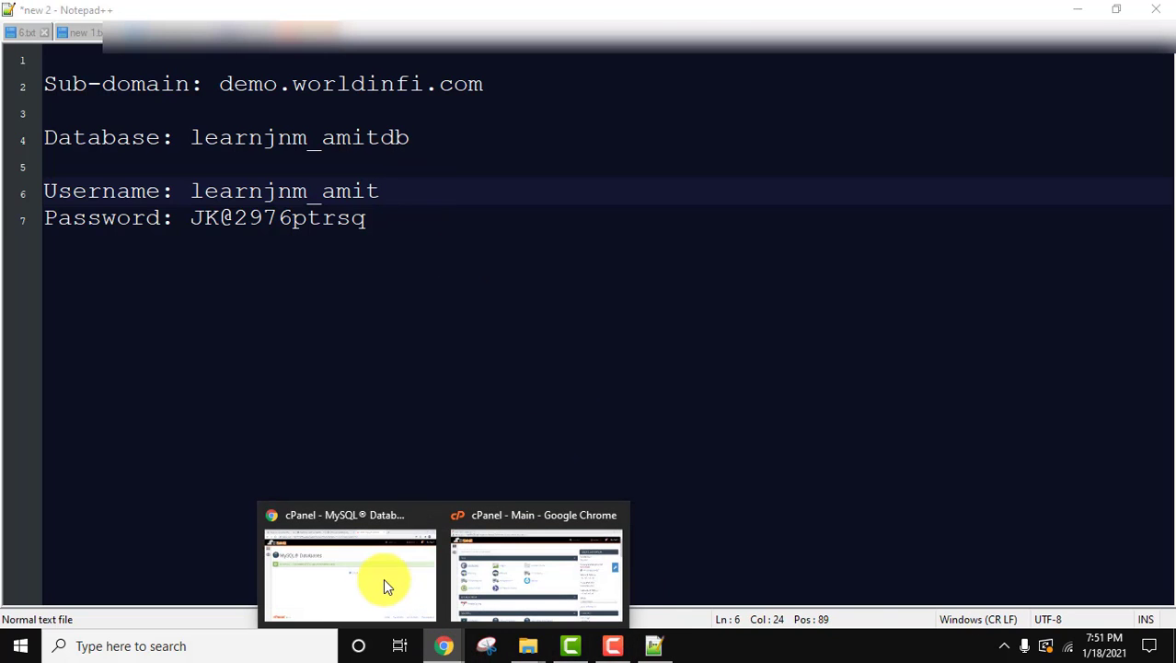
left_click(383, 578)
left_click(616, 294)
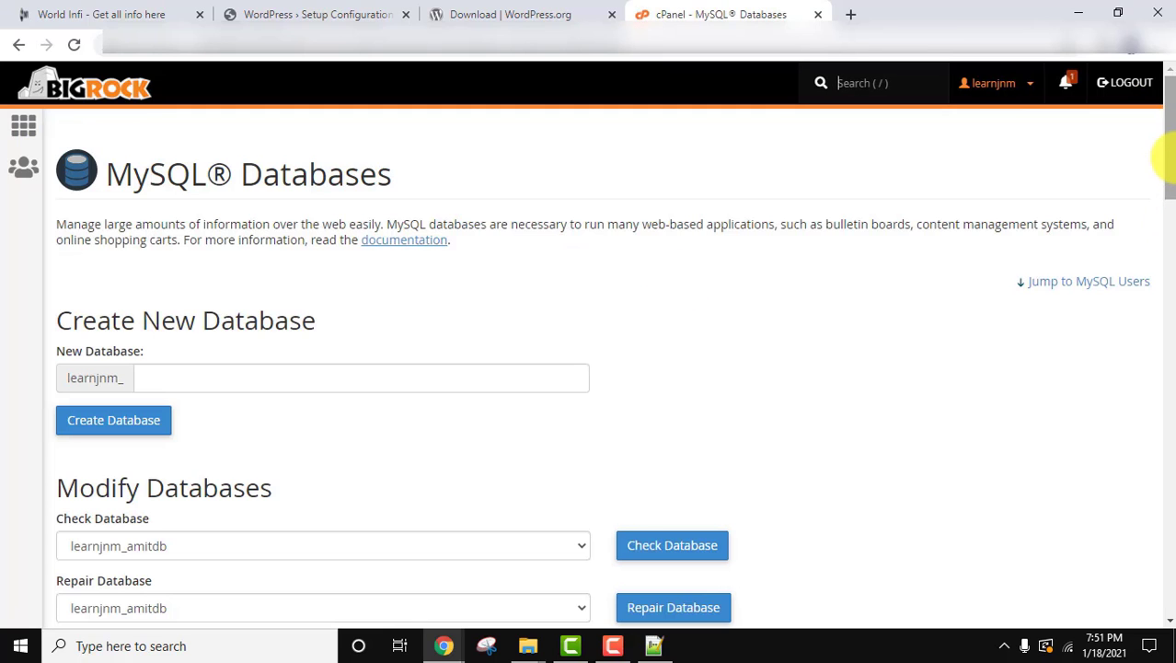
- Add the new MySQL user to the amitdb database after checking both names against the notes
left_click_drag(1168, 166, 1168, 476)
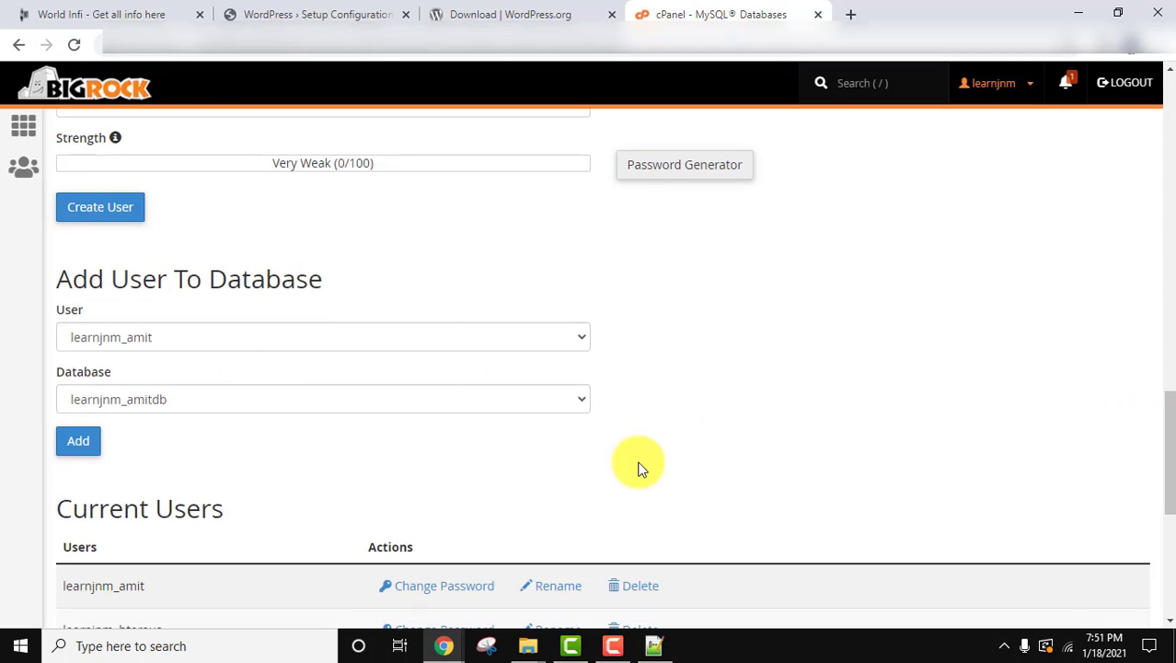
left_click(299, 335)
left_click(299, 335)
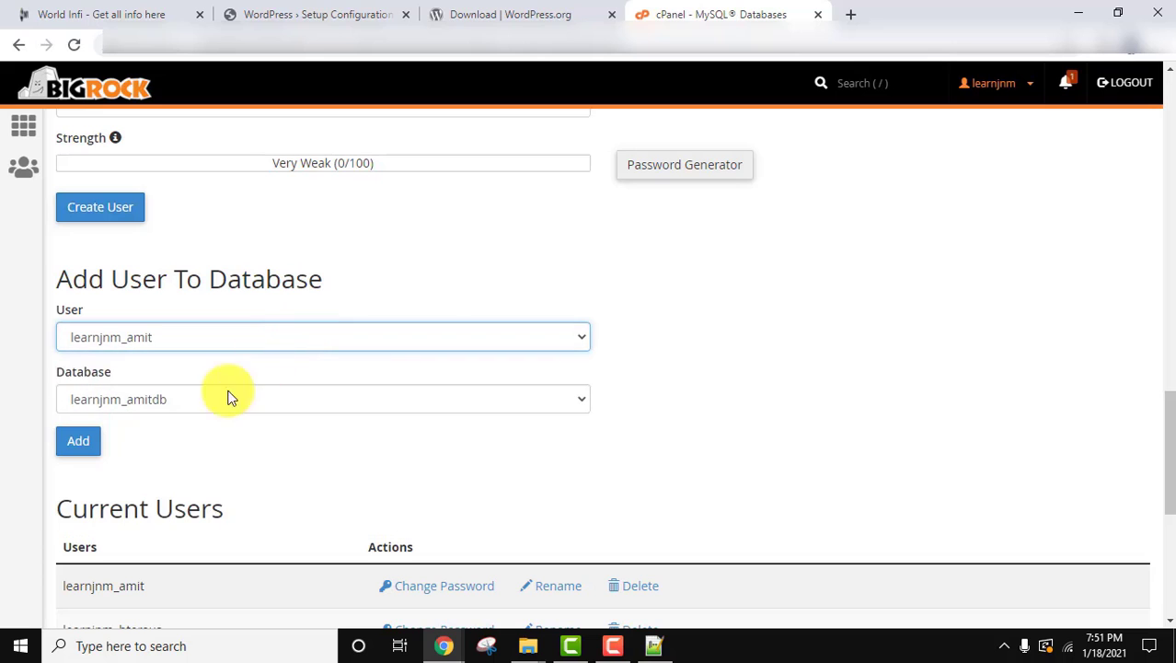
left_click(654, 645)
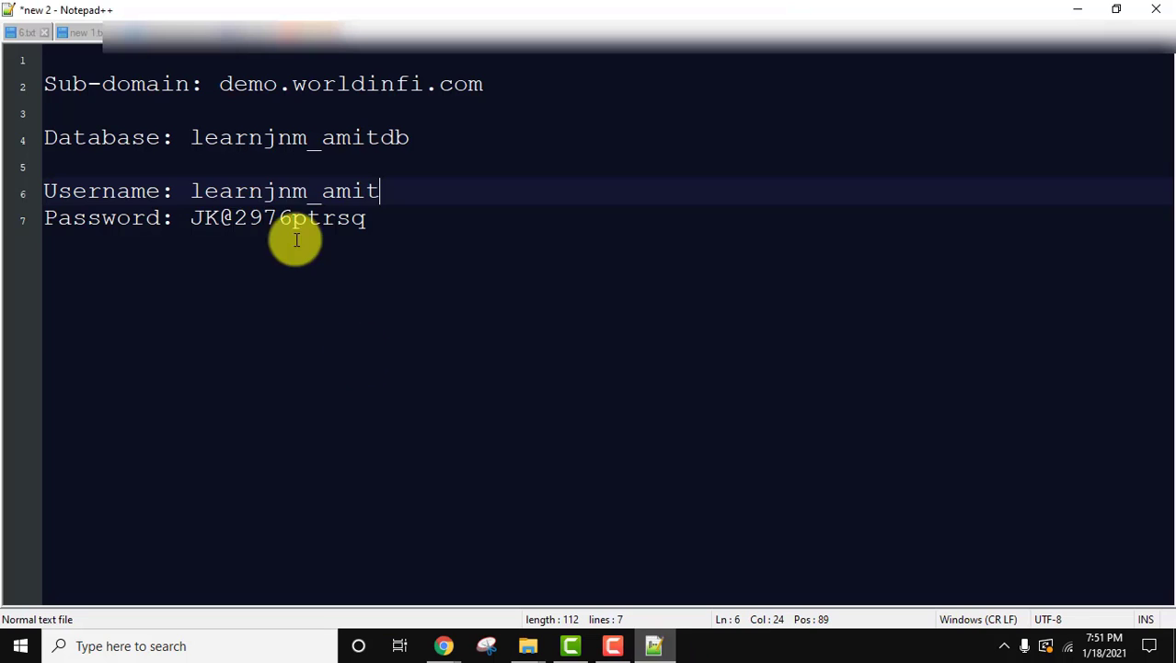
left_click_drag(193, 190, 412, 189)
left_click(383, 215)
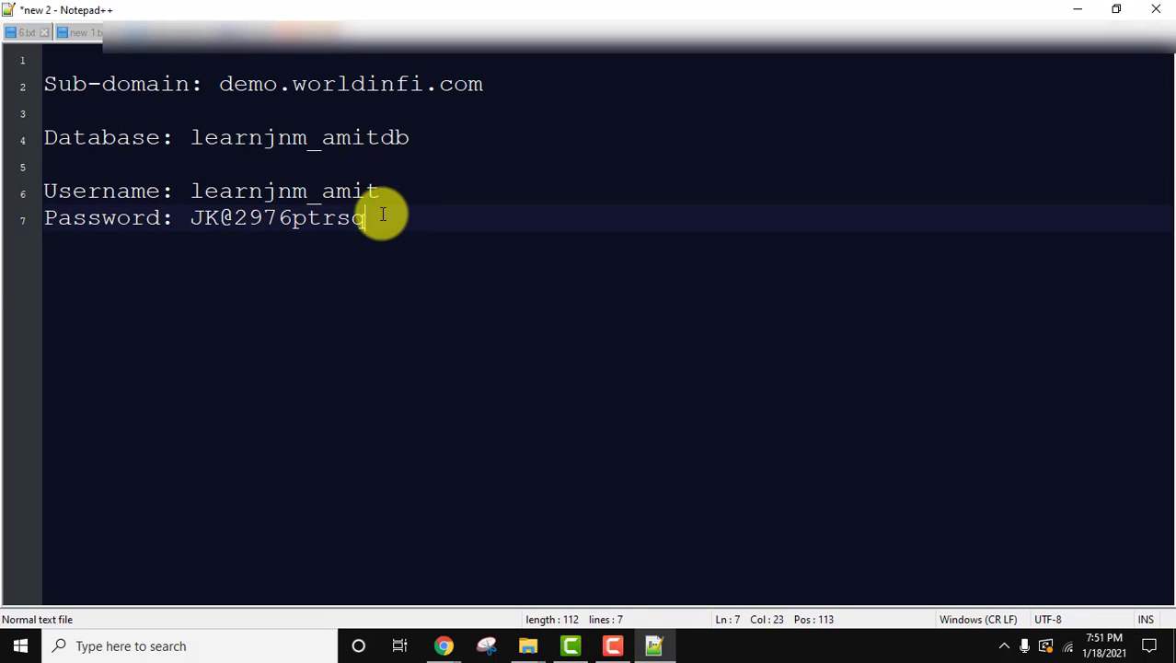
left_click(191, 189)
left_click(206, 137)
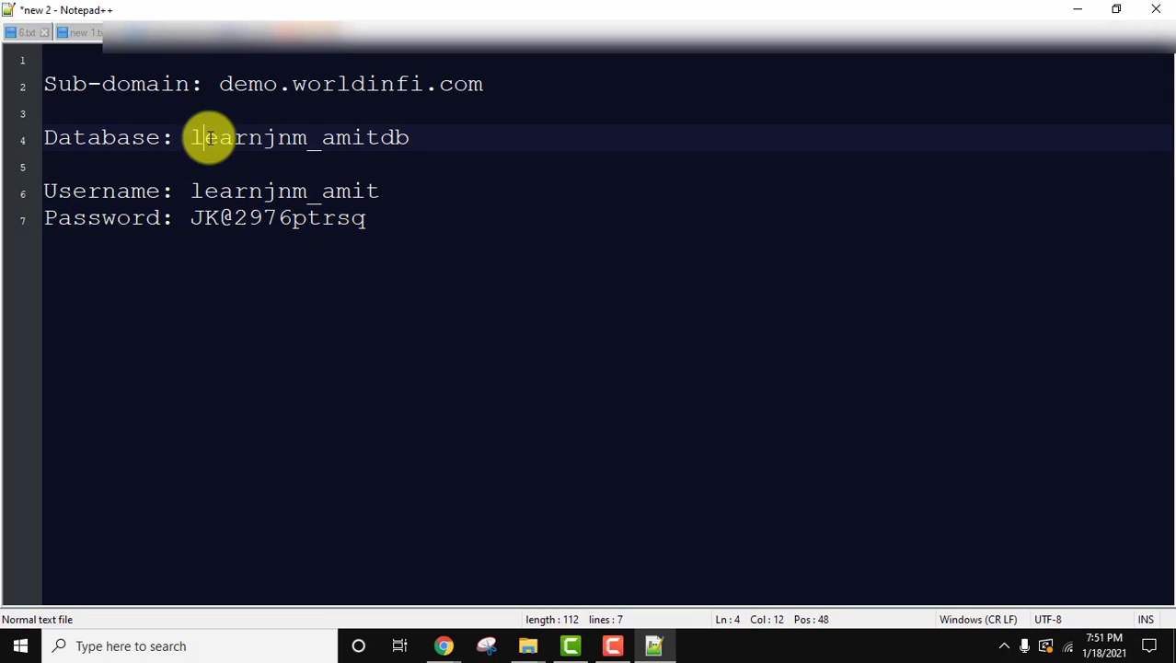
left_click(674, 641)
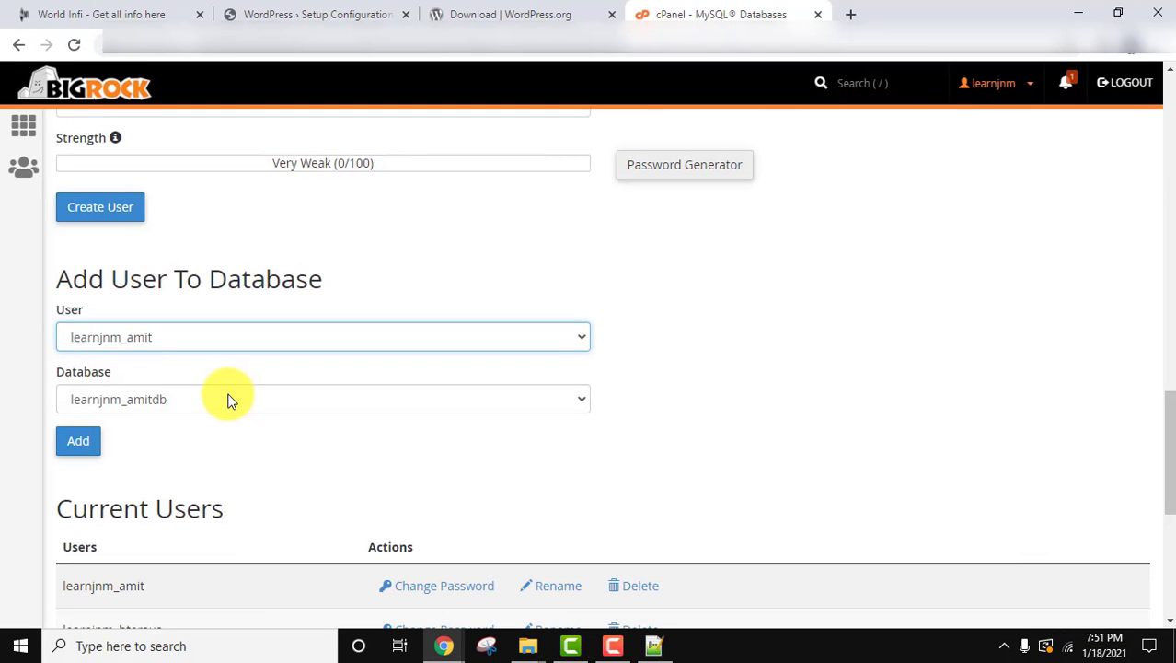
left_click(83, 442)
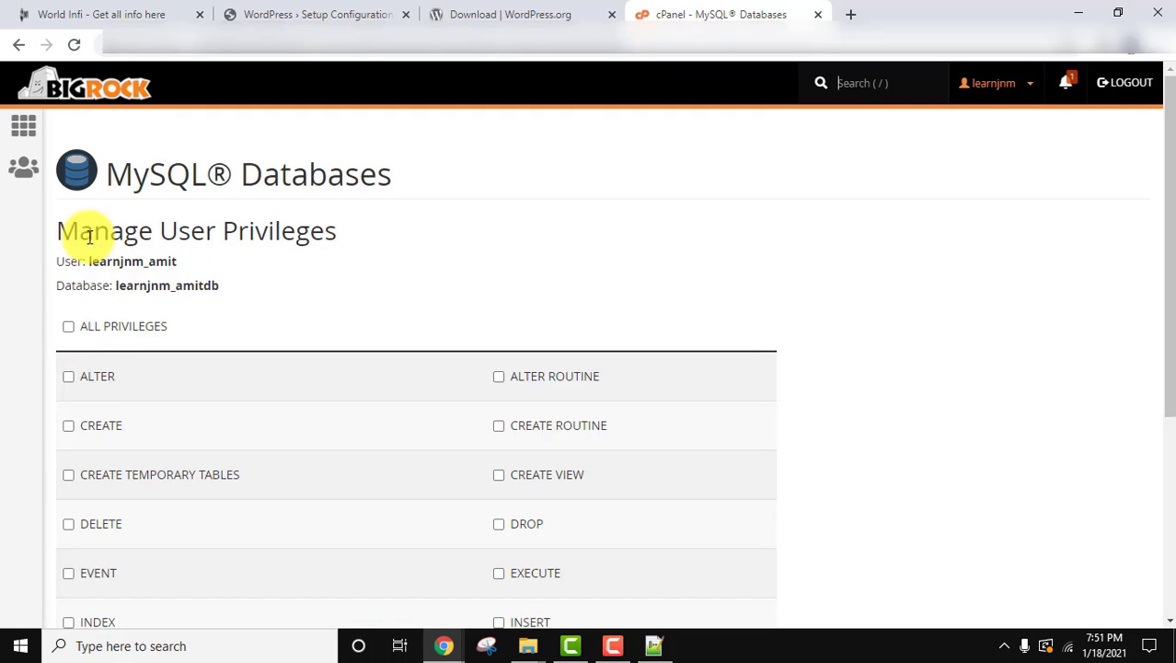
- Grant the MySQL user ALL PRIVILEGES on amitdb, save, and go back to the WordPress setup form
left_click_drag(57, 262, 219, 287)
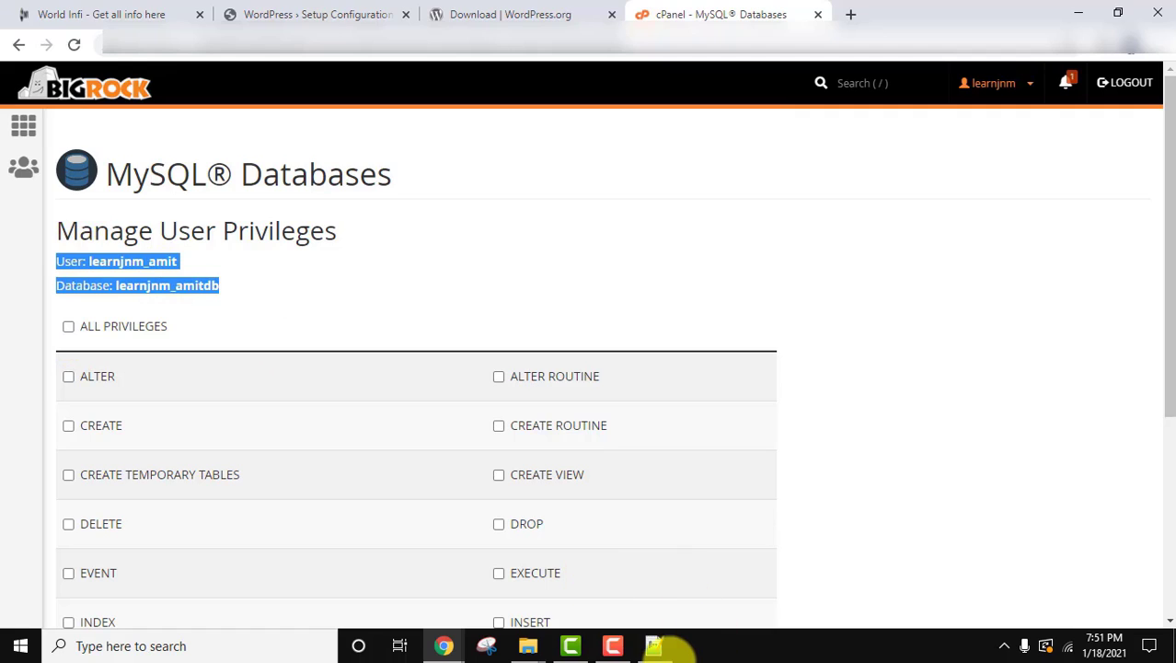
left_click(653, 645)
left_click(655, 647)
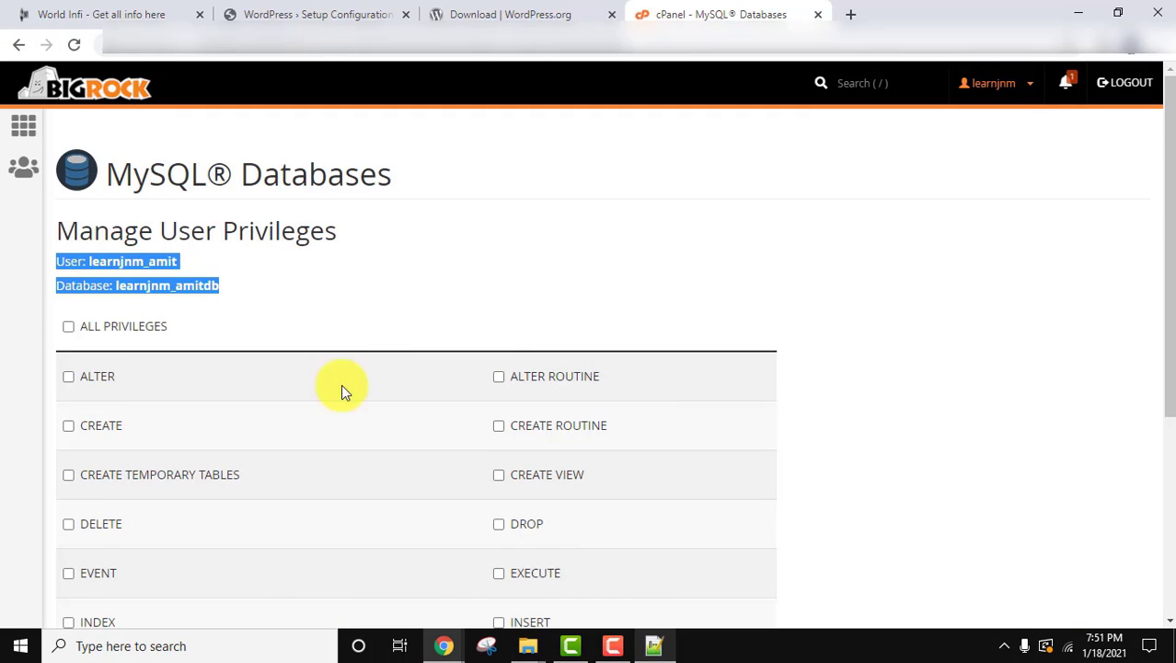
left_click(70, 324)
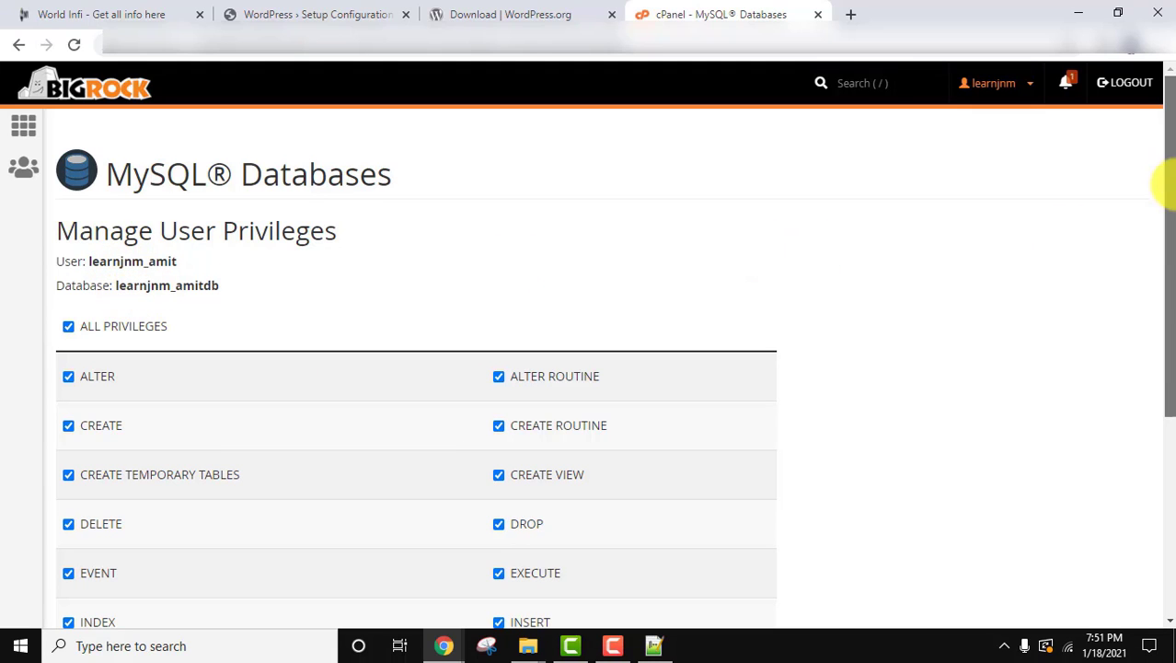
left_click_drag(1169, 178, 1169, 421)
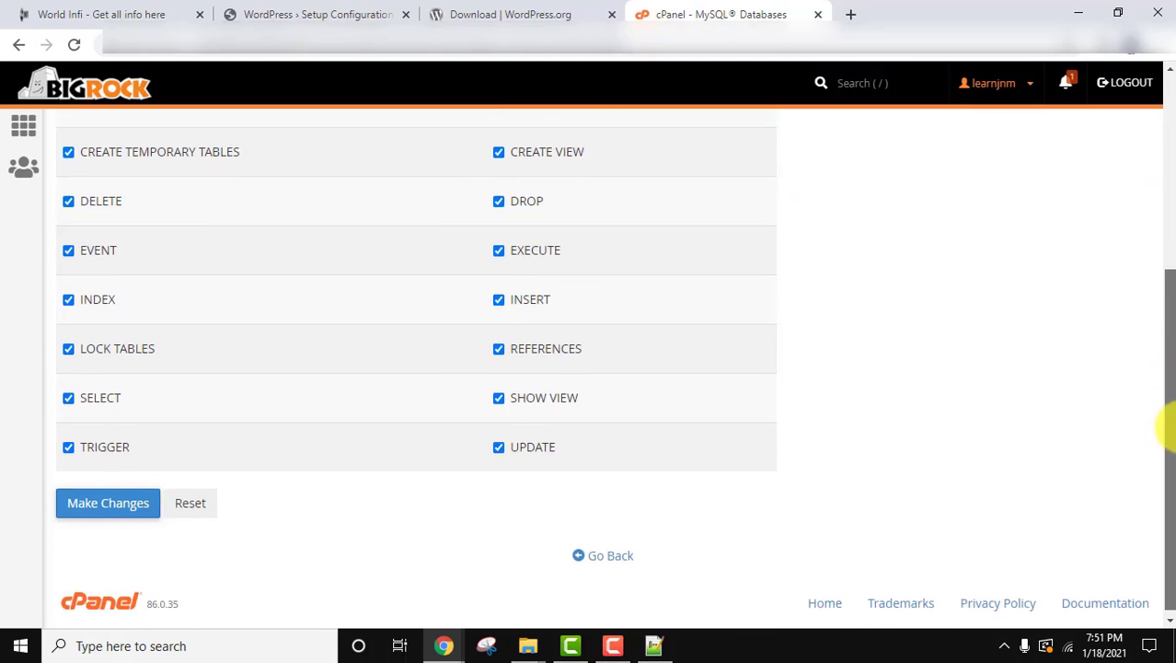
left_click(133, 502)
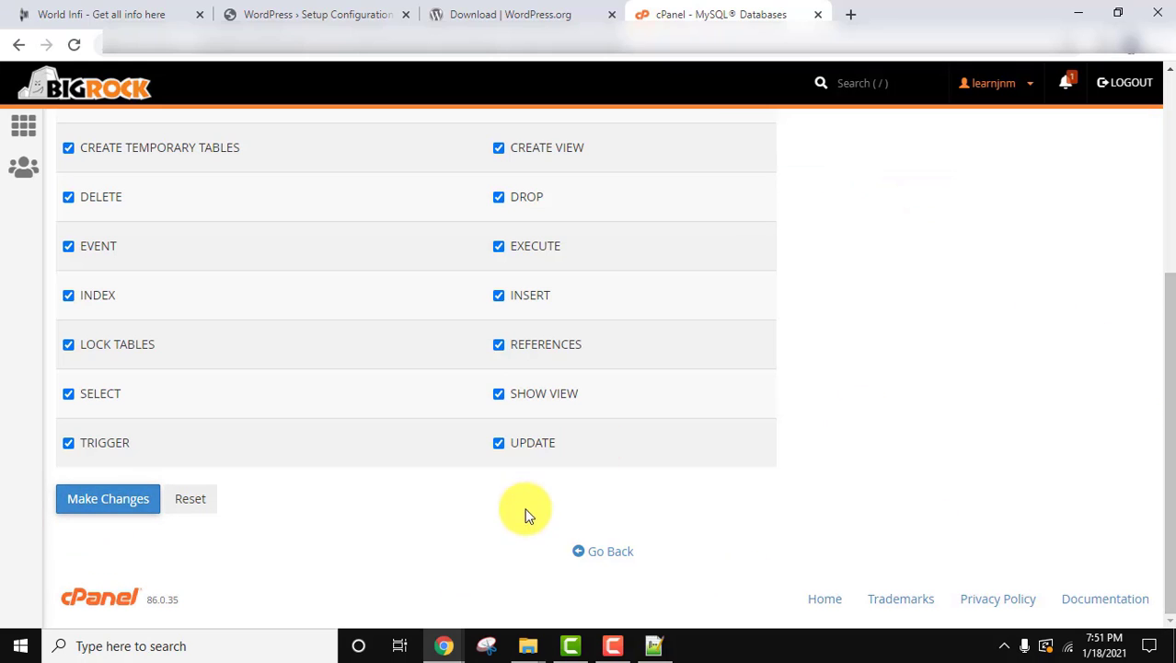
left_click(599, 554)
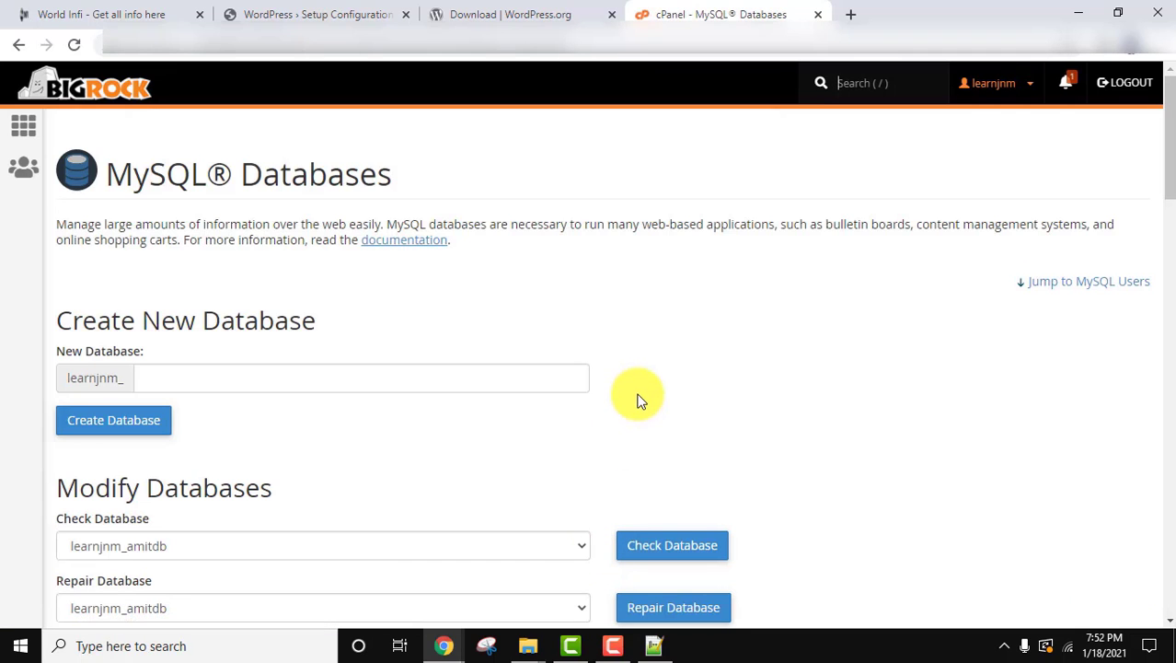
left_click(396, 10)
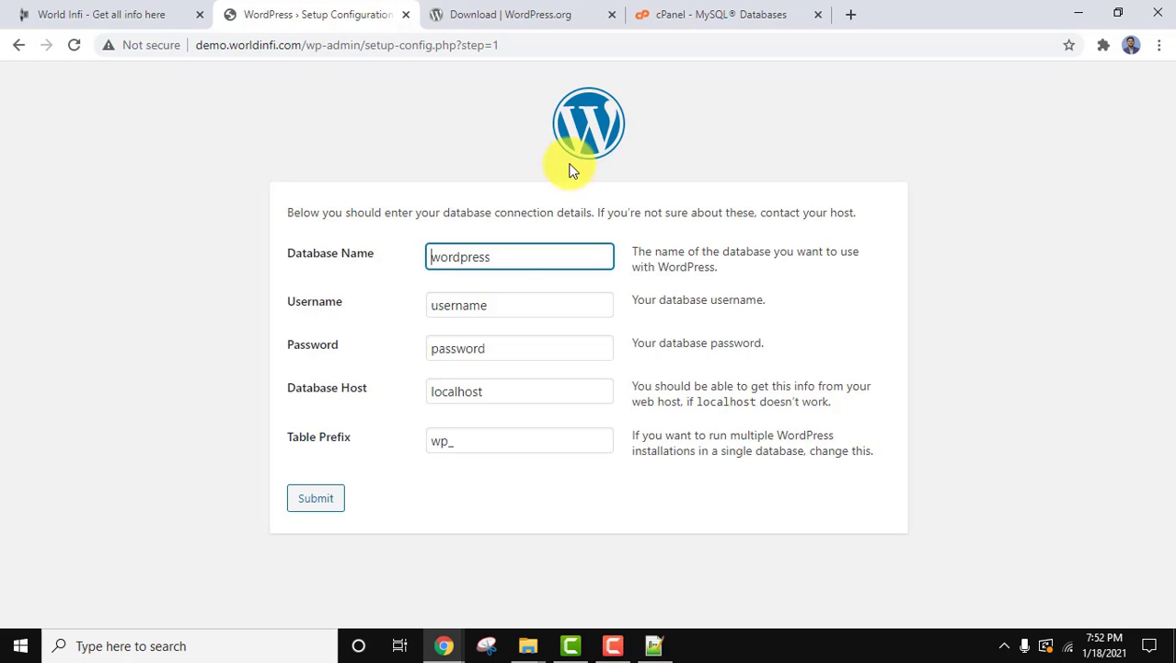
- Paste the database name from the notes into the Database Name field
left_click(655, 645)
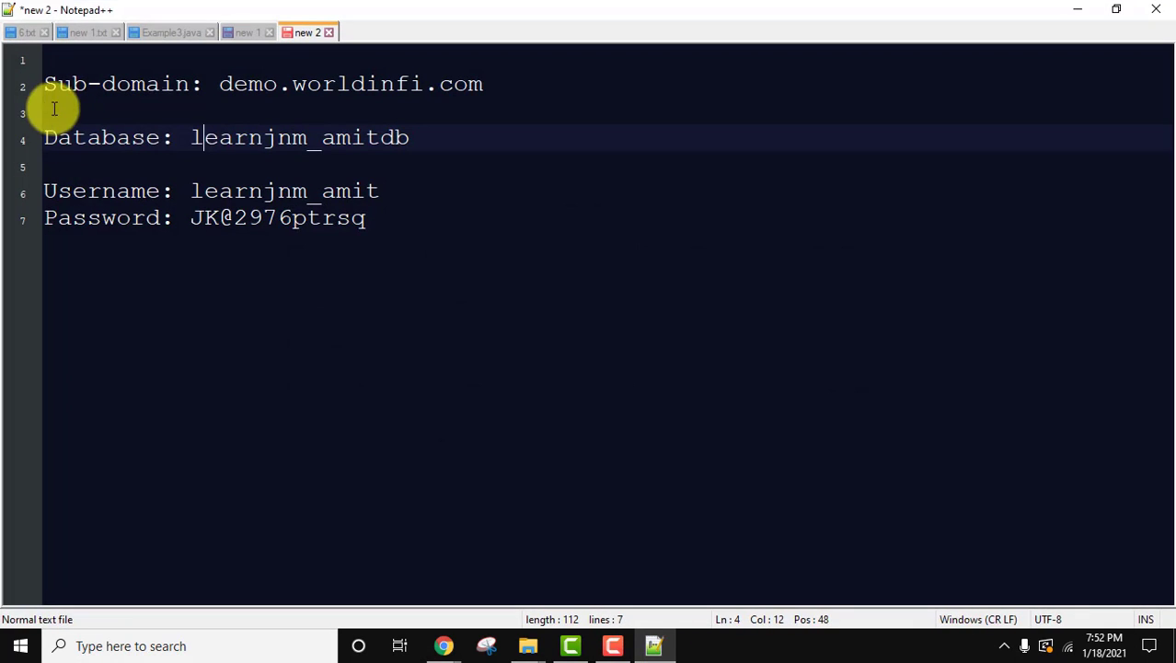
left_click_drag(186, 140, 452, 136)
key("ctrl+c")
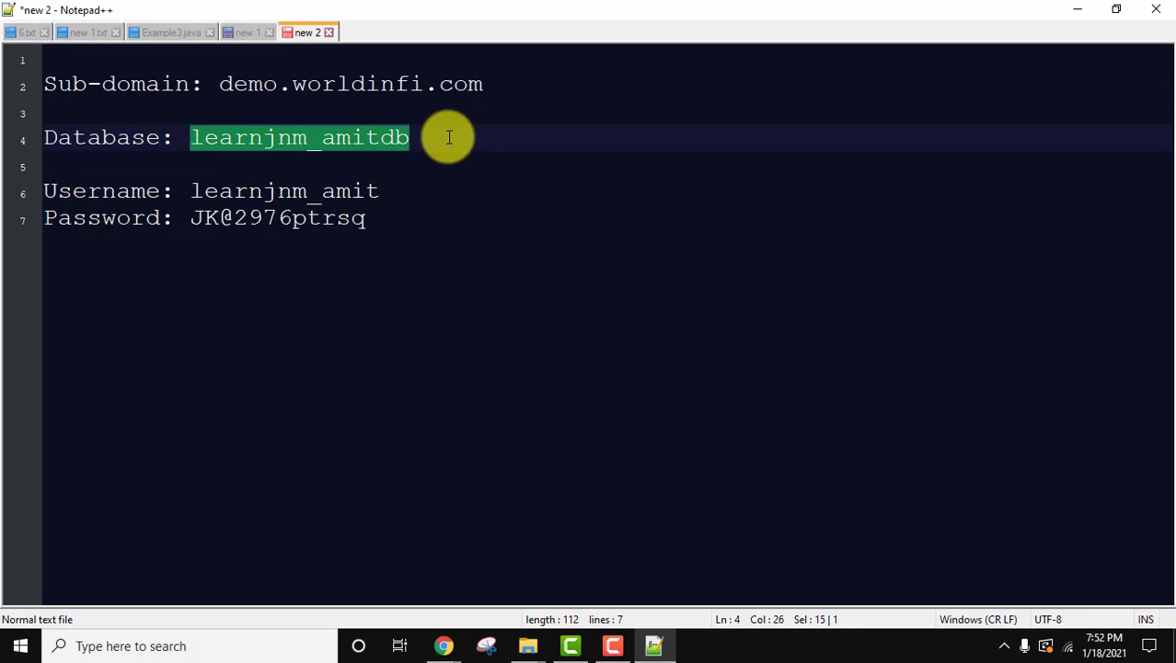
left_click(653, 645)
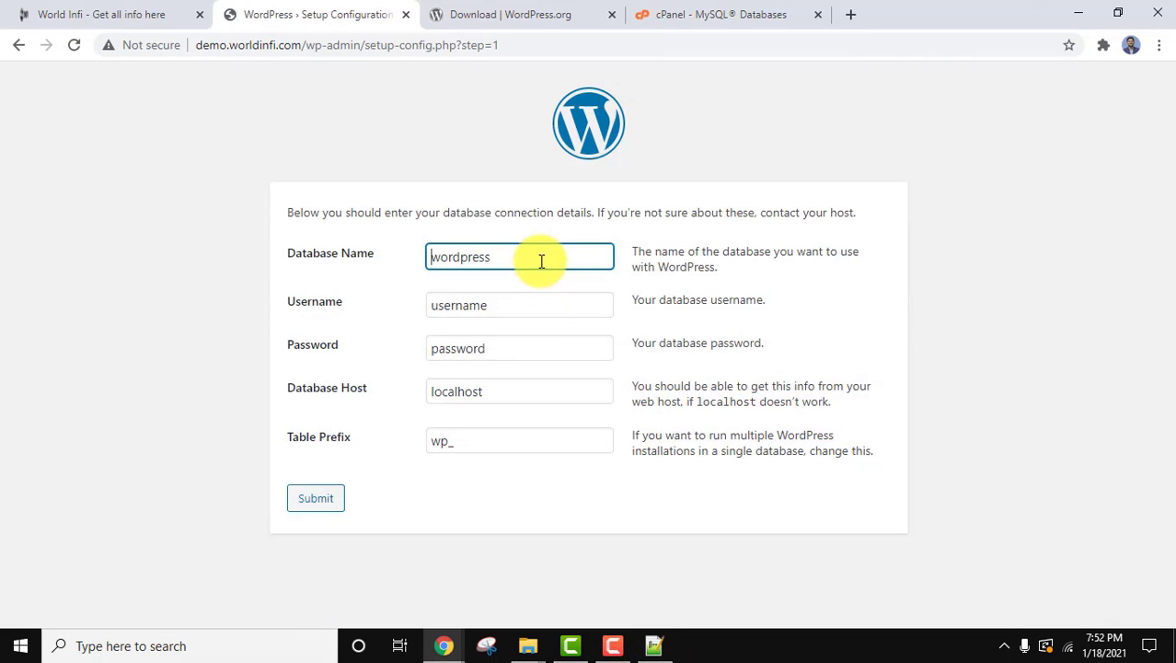
double_click(540, 260)
key("ctrl+v")
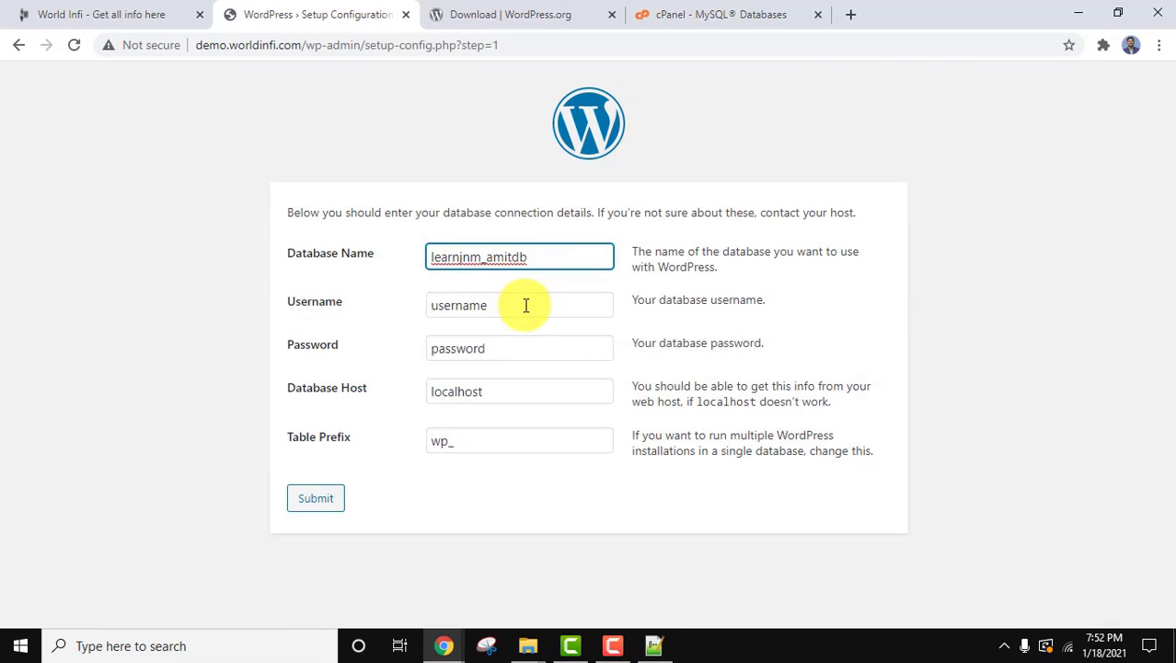
- Paste the database username from the notes into the Username field
left_click(655, 645)
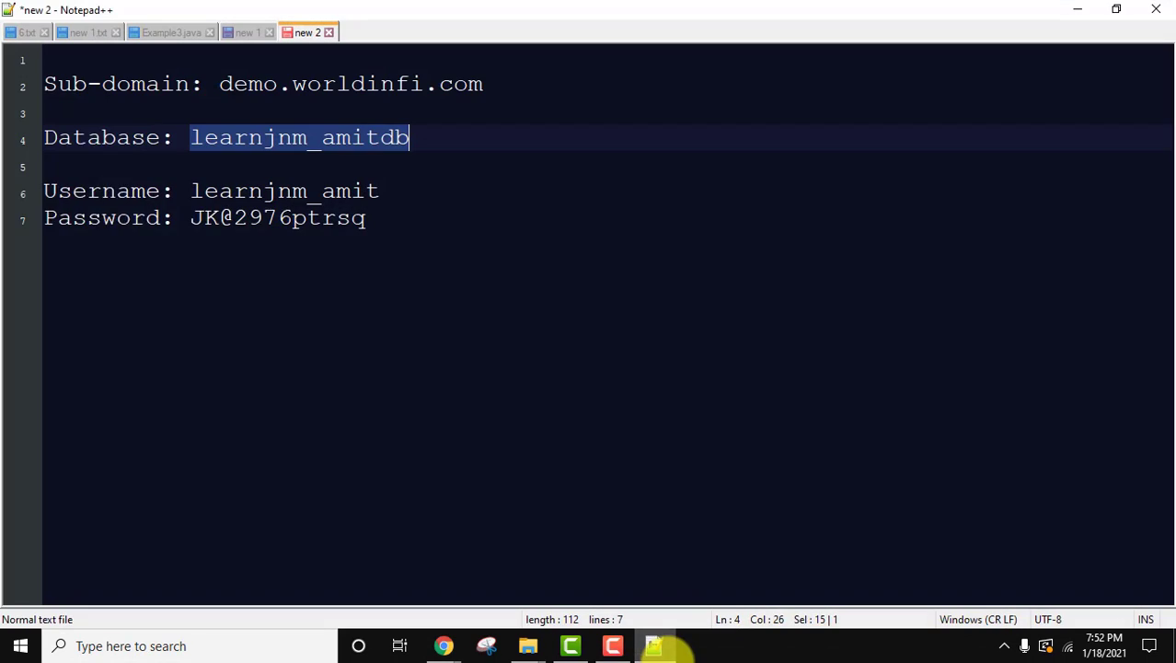
left_click(51, 192)
left_click(194, 191)
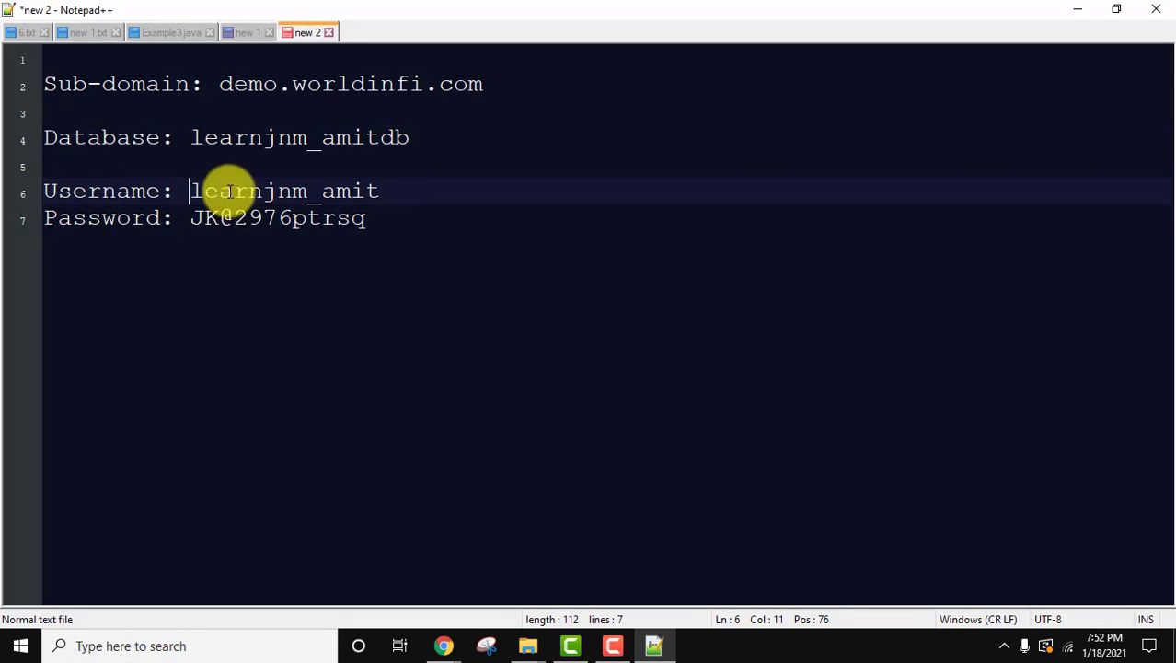
double_click(231, 190)
key("ctrl+c")
left_click(655, 645)
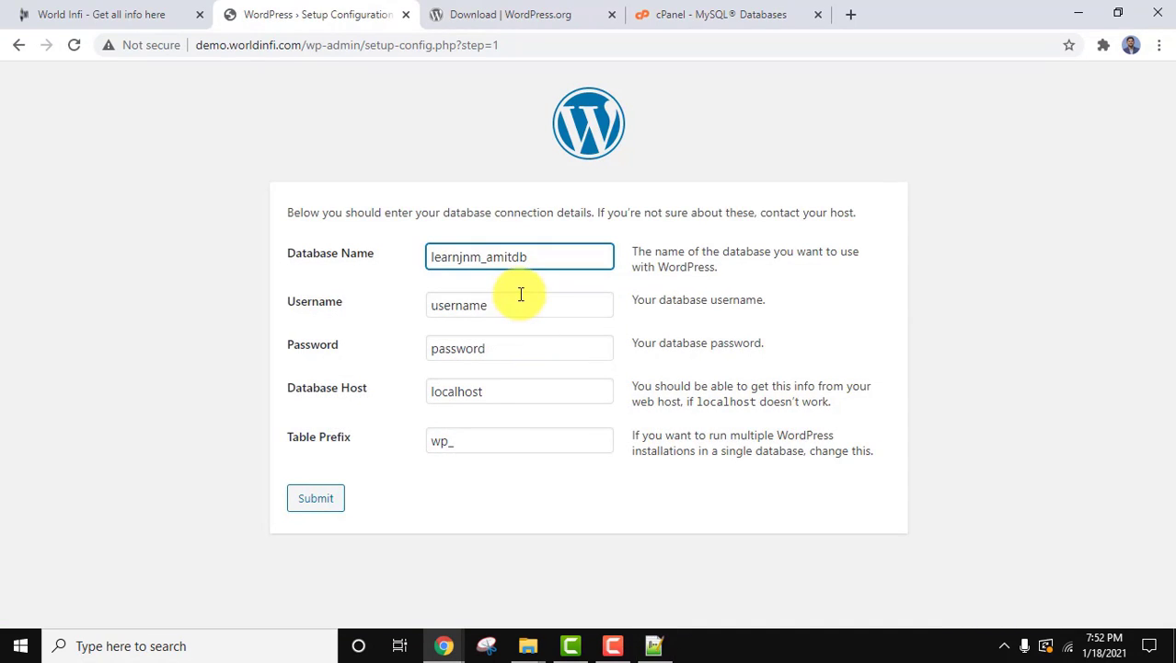
double_click(520, 294)
key("ctrl+v")
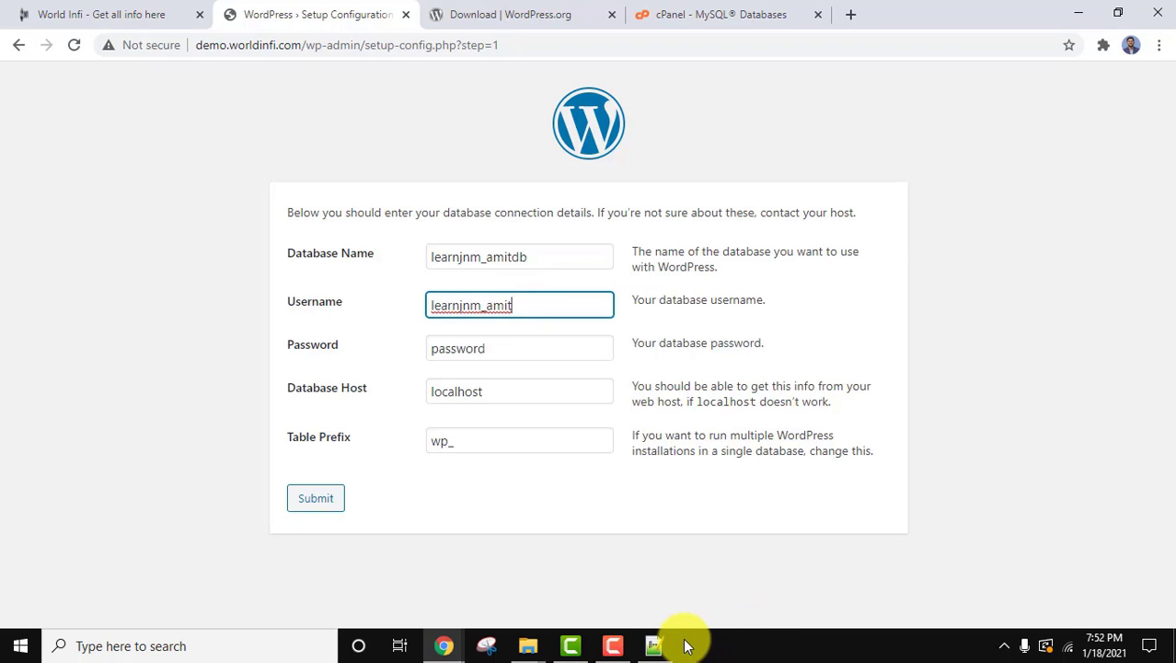
- Paste the database password, keep localhost and the wp_ prefix, and submit the form
left_click(655, 645)
mouse_move(199, 219)
left_mouse_down()
mouse_move(379, 214)
mouse_move(189, 221)
left_mouse_up()
key("ctrl+c")
left_click(378, 214)
left_click(651, 644)
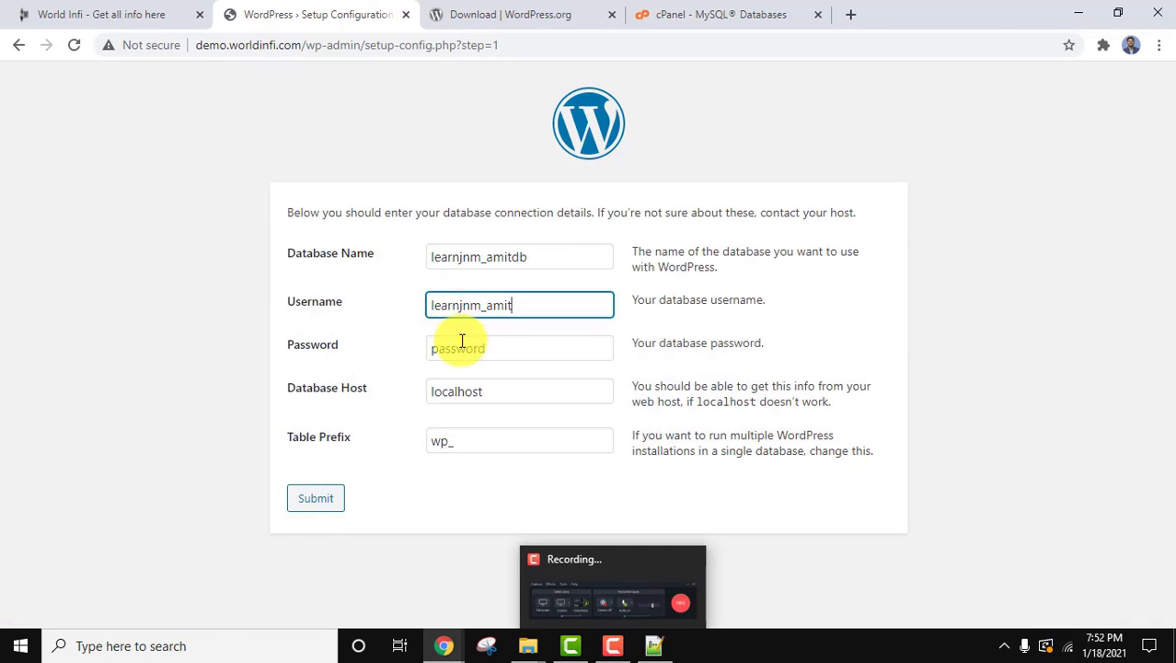
left_click(494, 345)
double_click(494, 345)
key("ctrl+v")
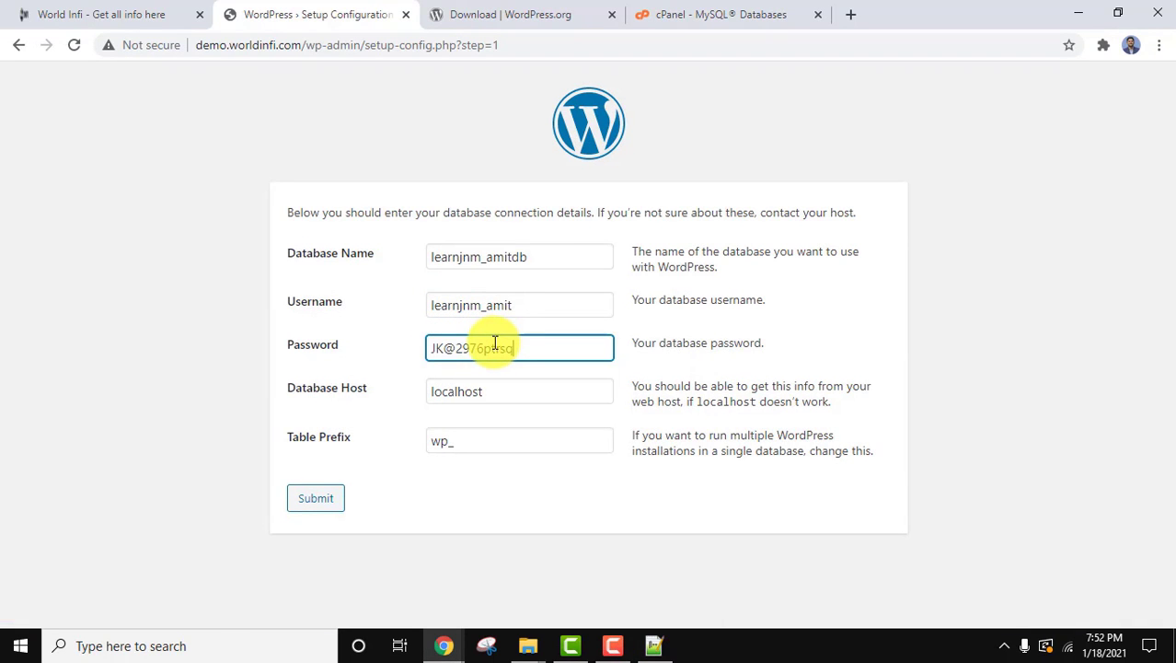
left_click(488, 392)
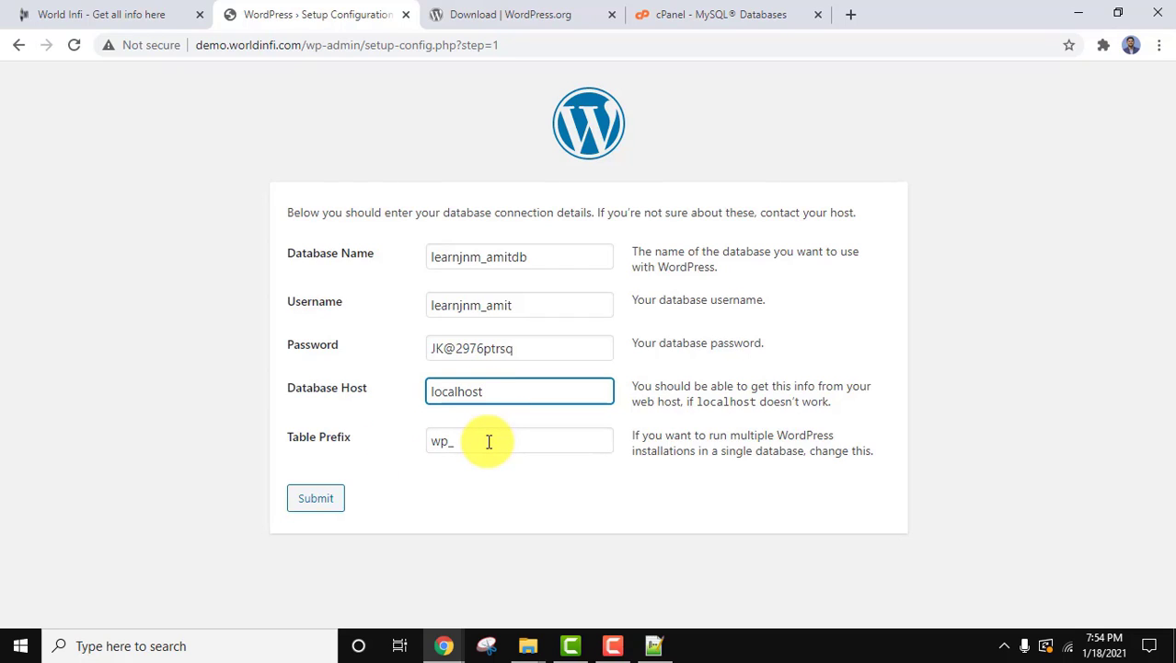
left_click(488, 441)
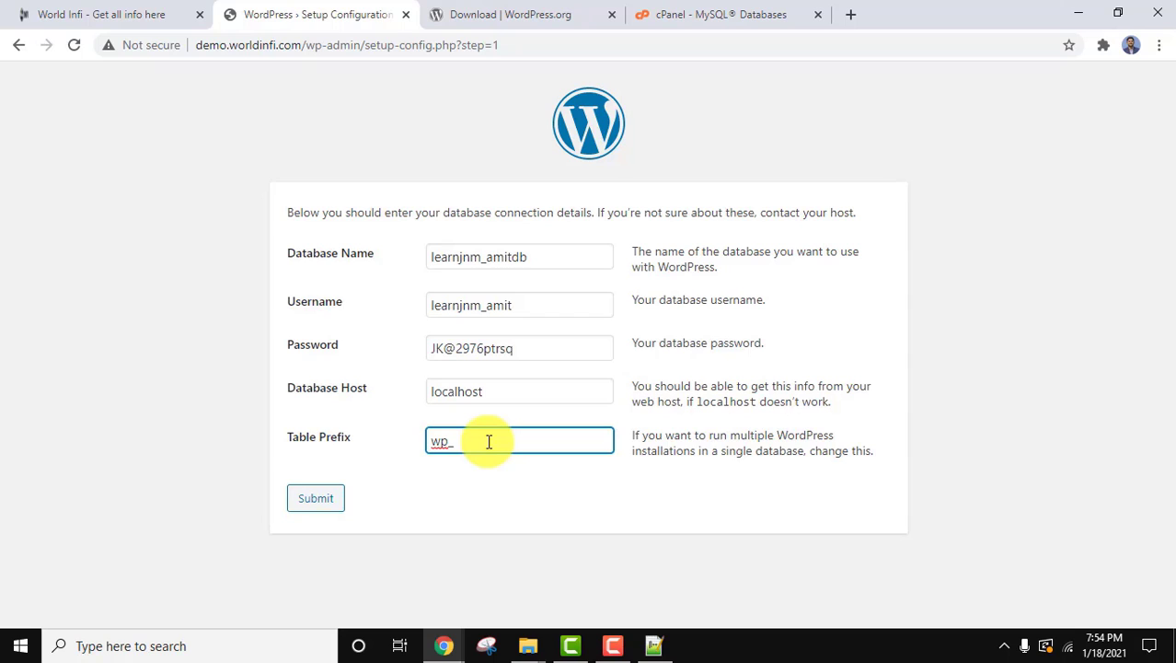
left_click(321, 512)
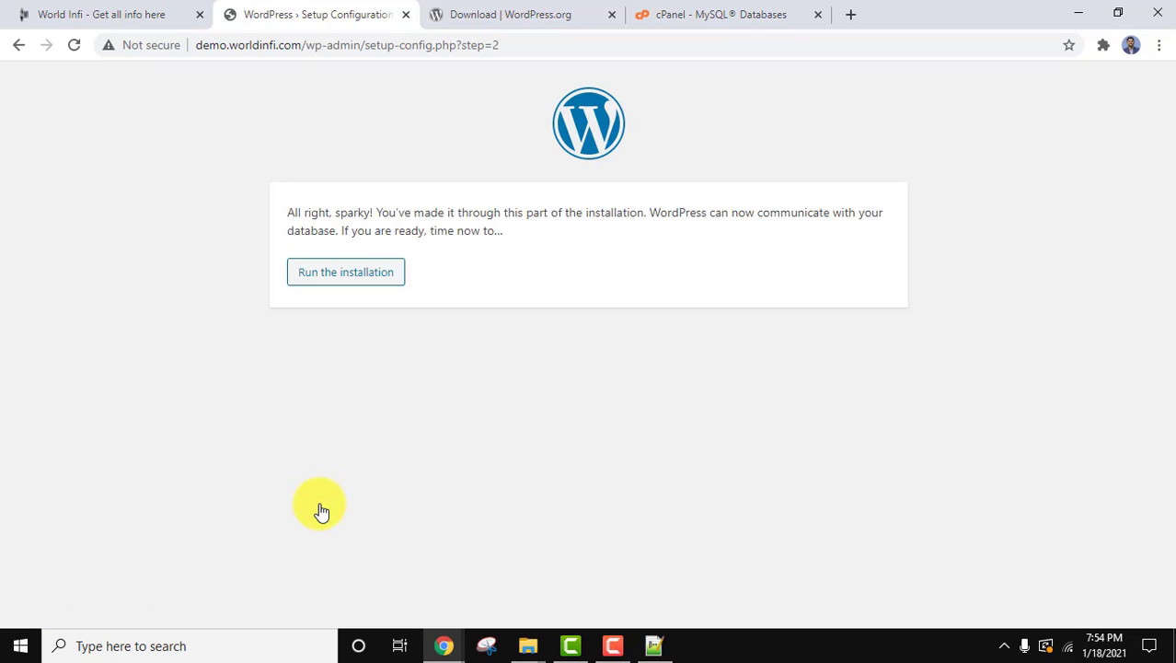
- Run the installation and enter 'Demo Website' as the Site Title
left_click(356, 276)
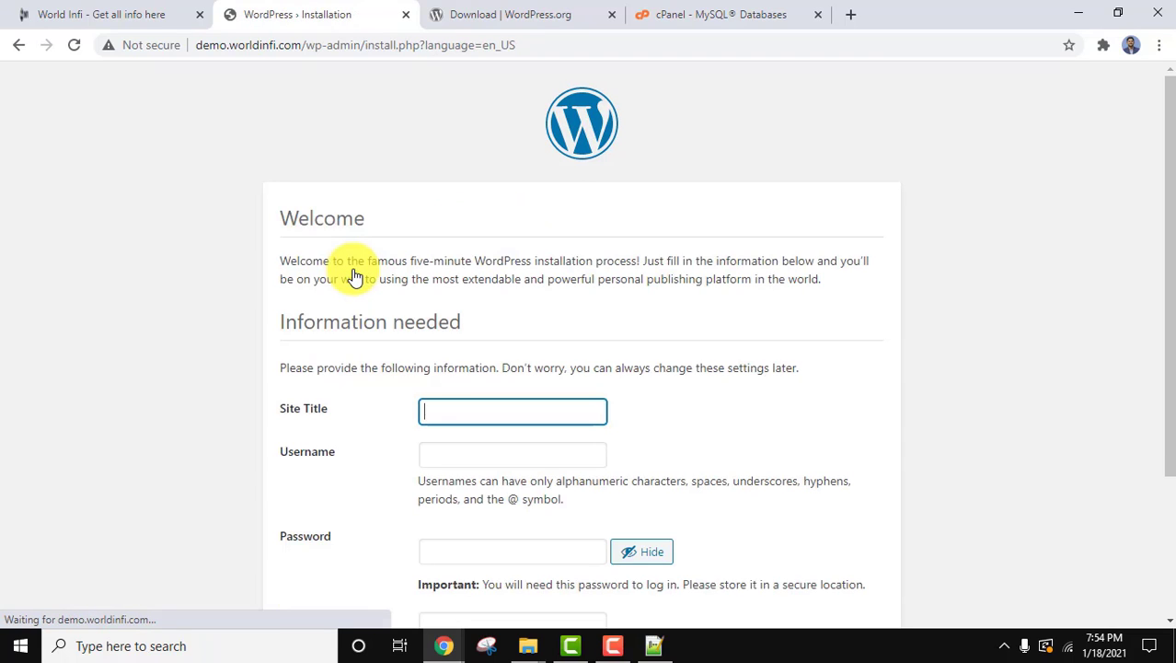
left_click_drag(1167, 153, 1167, 222)
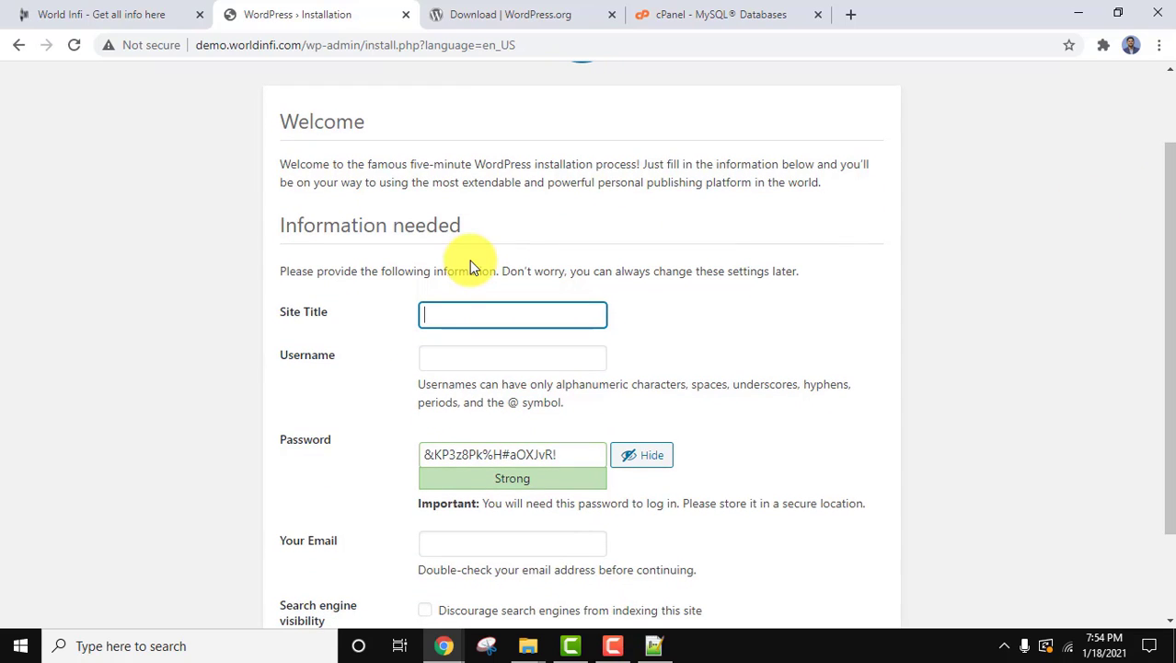
type("Demo Webs")
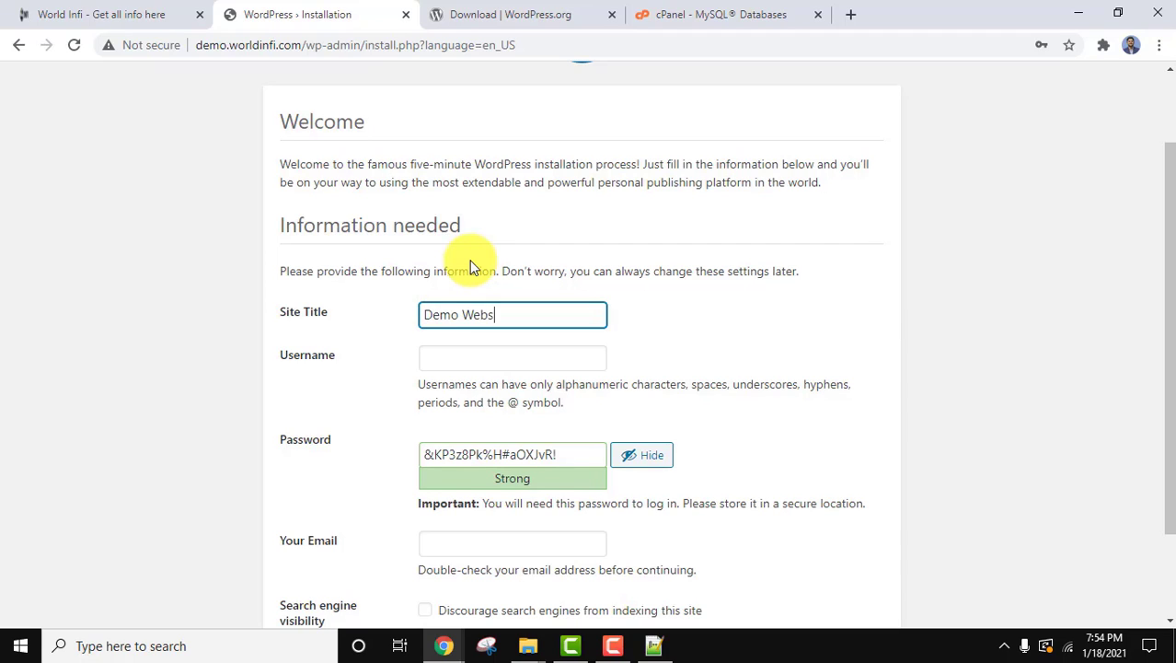
type("ite")
- Enter the admin username and replace the suggested password, toggling its visibility
left_click(566, 361)
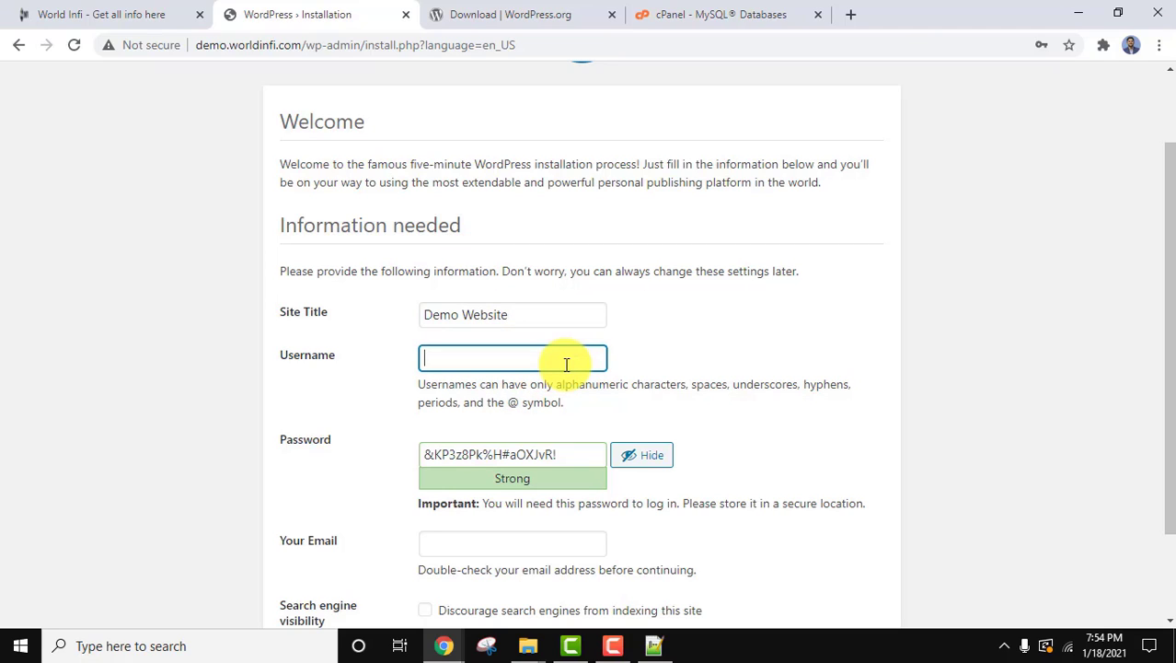
type("Amit2021")
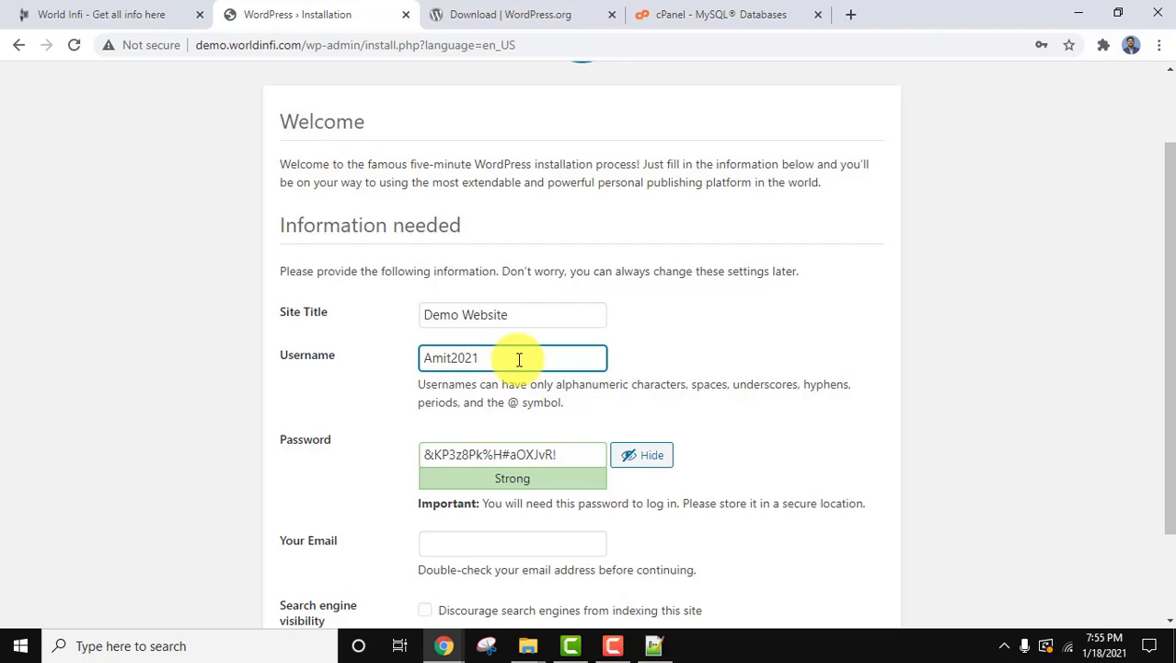
triple_click(568, 454)
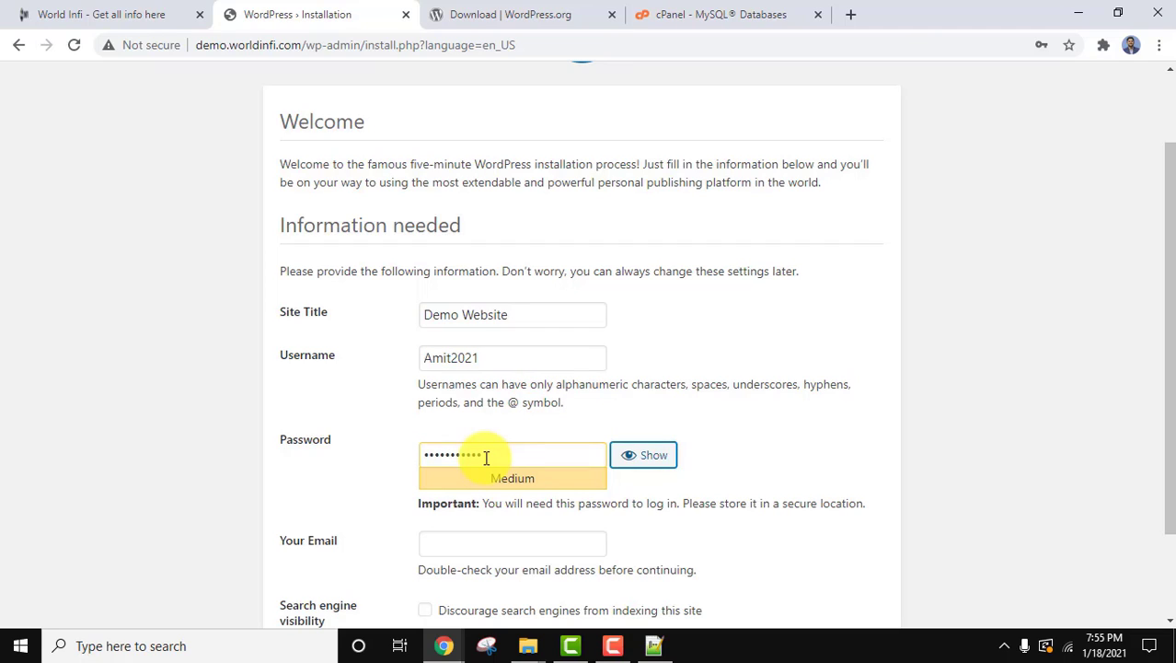
left_click(652, 456)
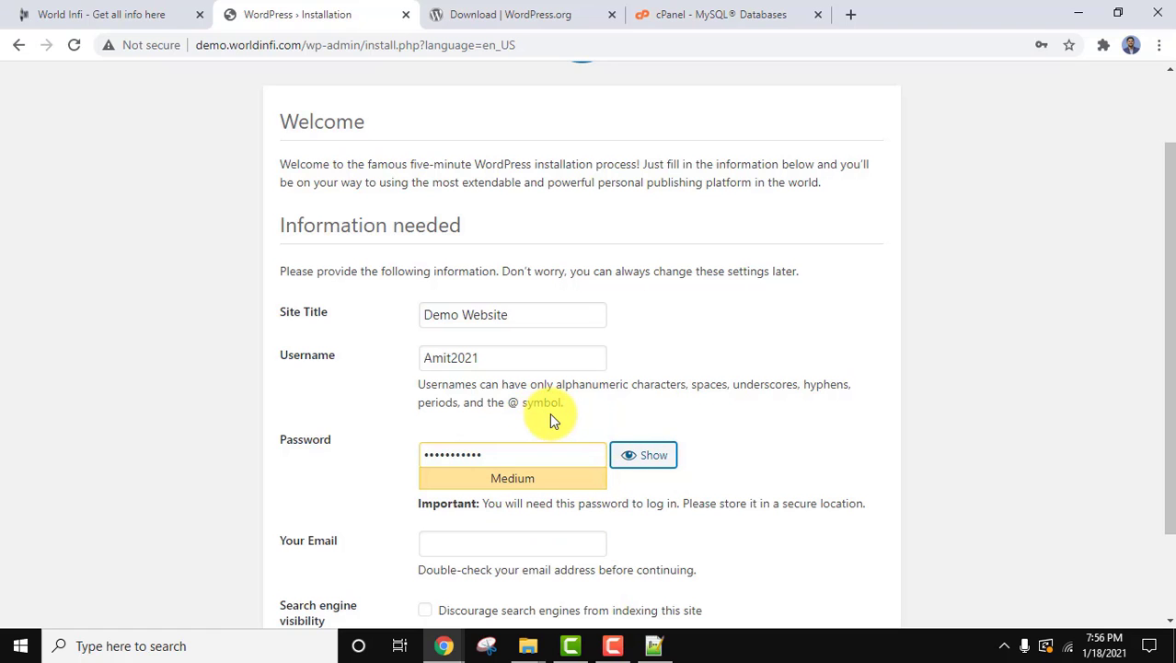
- Add a 'WP username:' line with the admin username and a 'WP password:' label to the notes
left_click(654, 645)
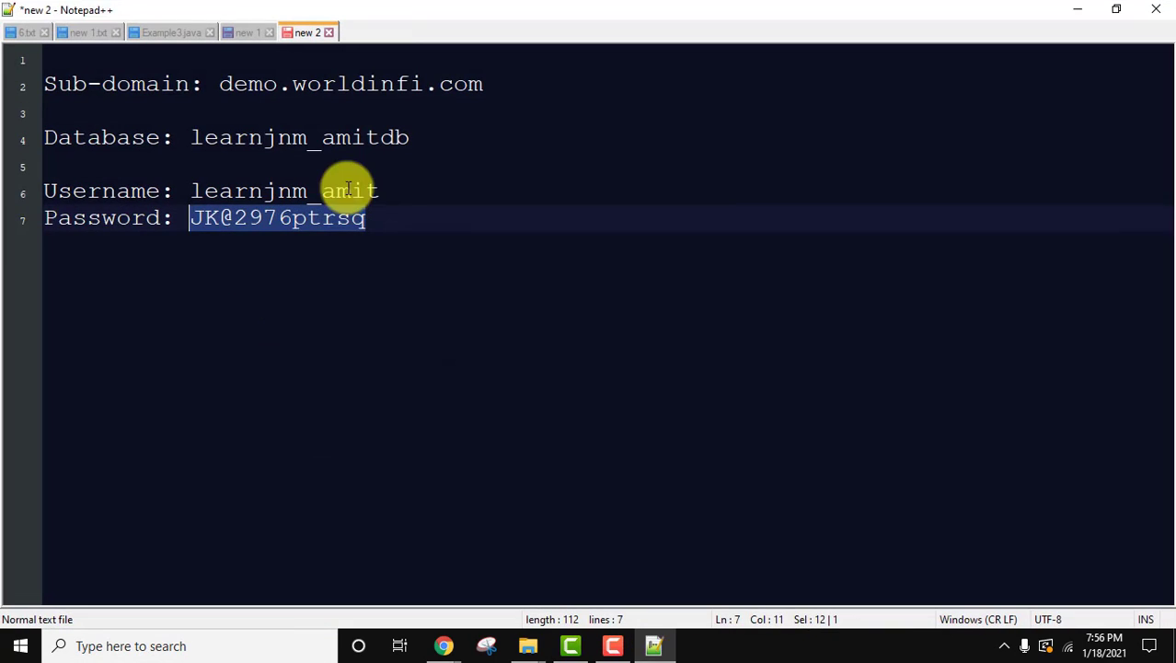
left_click(410, 221)
key("Return")
key("Return")
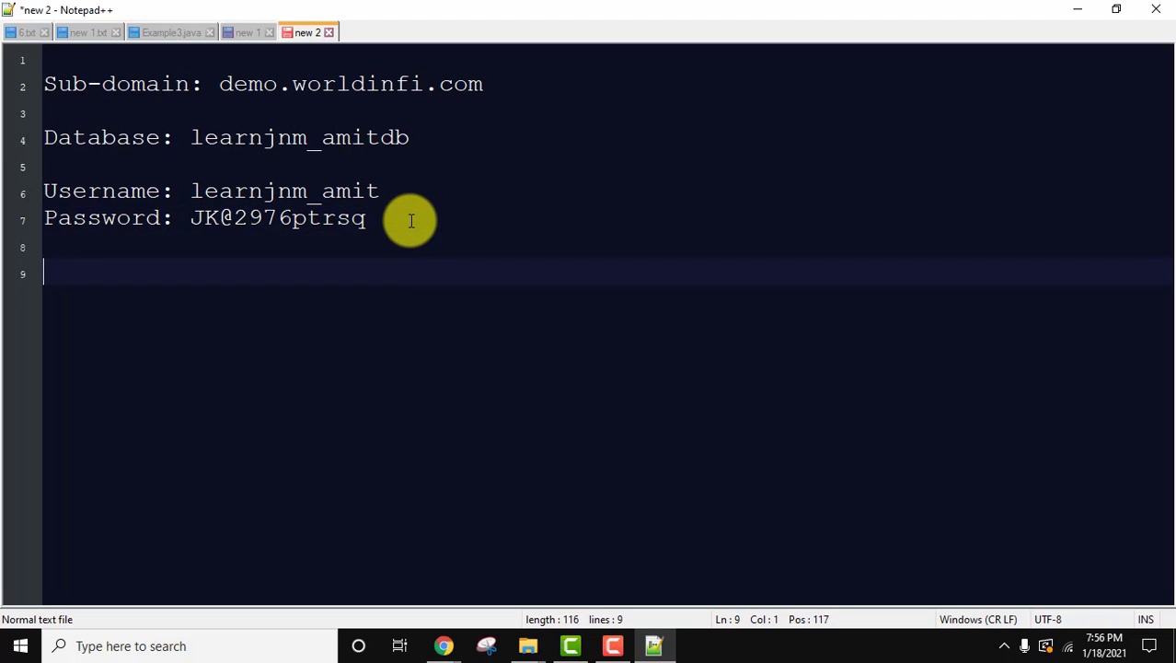
type("WP username")
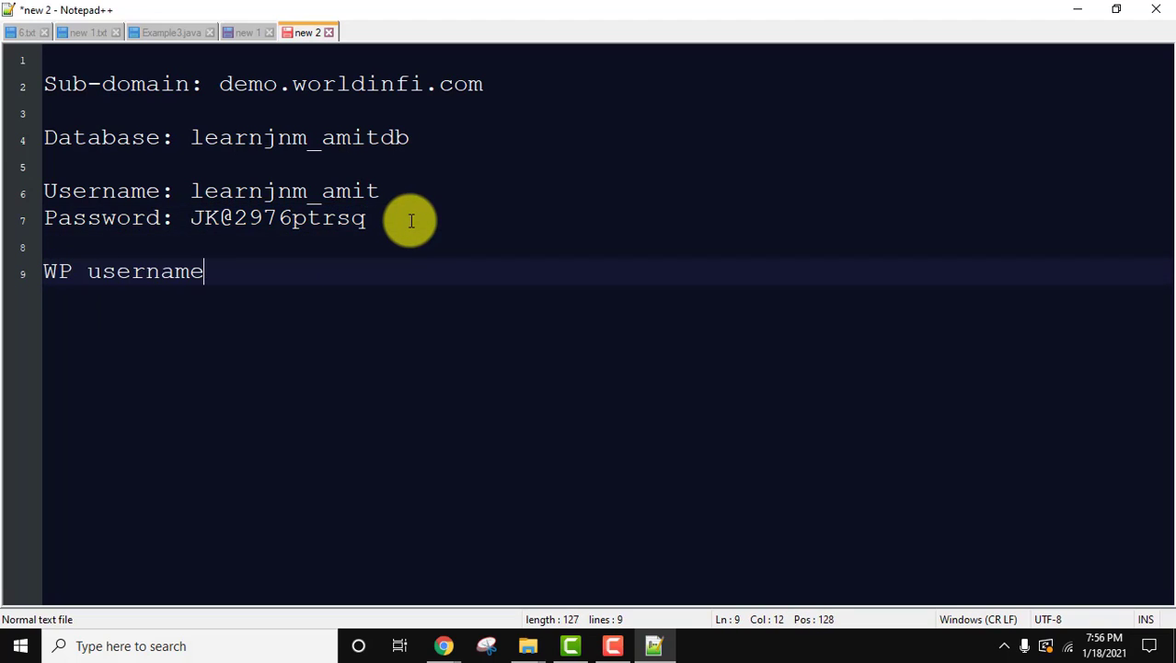
type(": Amit2021")
key("Return")
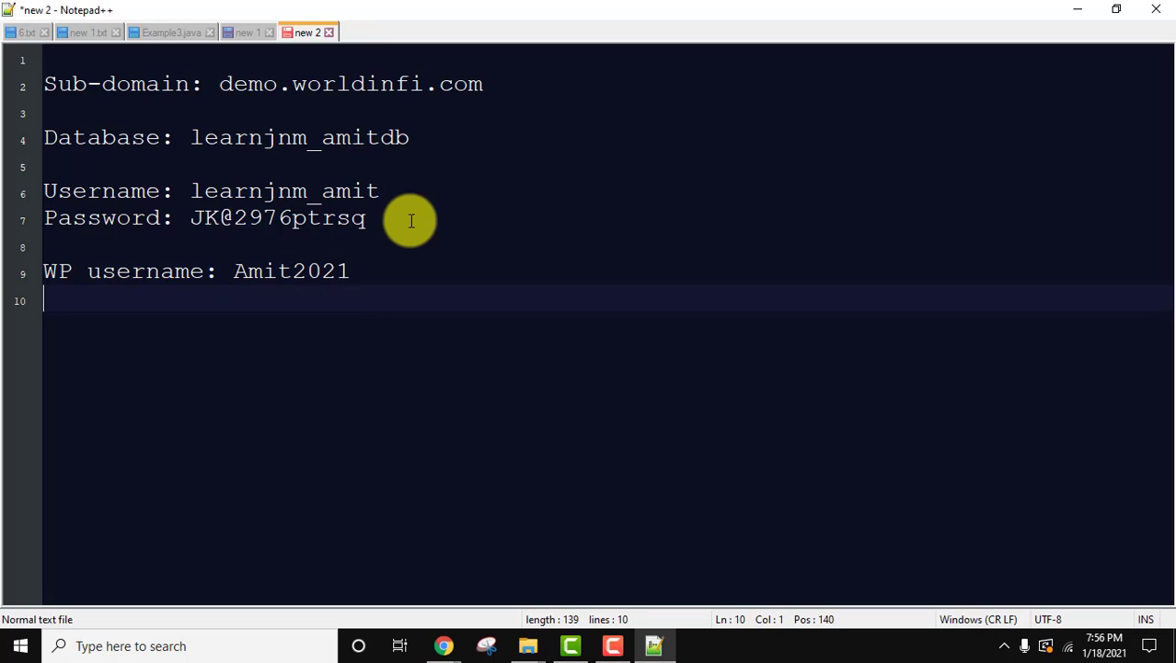
type("Wp")
key("BackSpace")
key("BackSpace")
type("P password:")
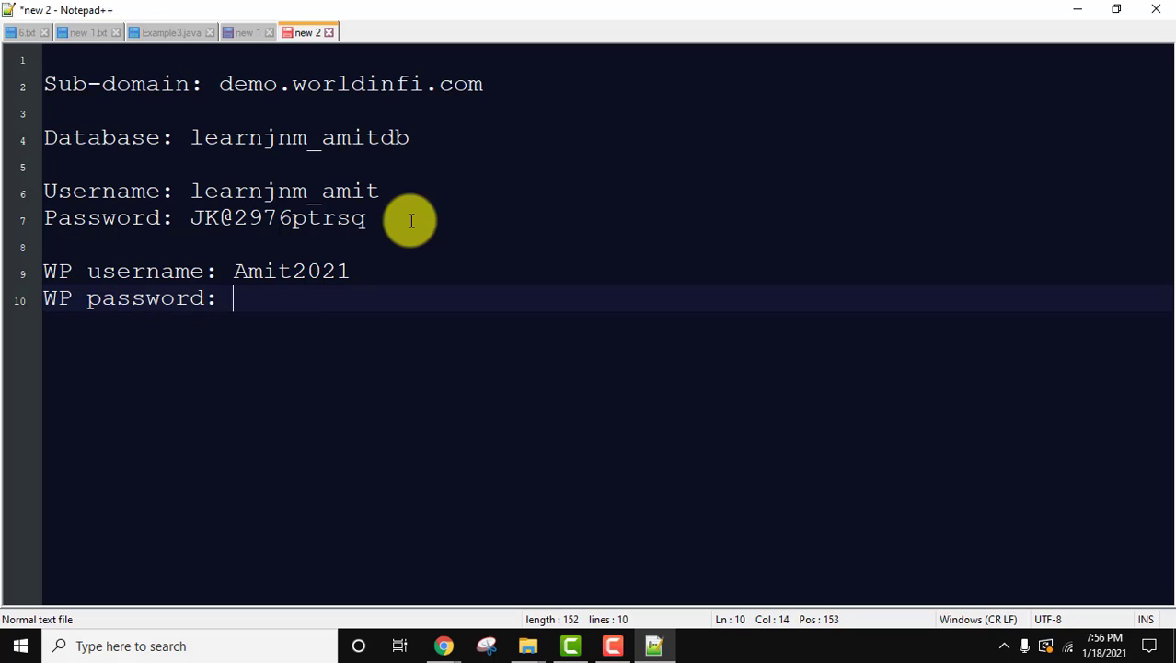
- Remove the blank line, prefix the credential lines with 'Databse' and 'Database', and return to WordPress
left_click(49, 169)
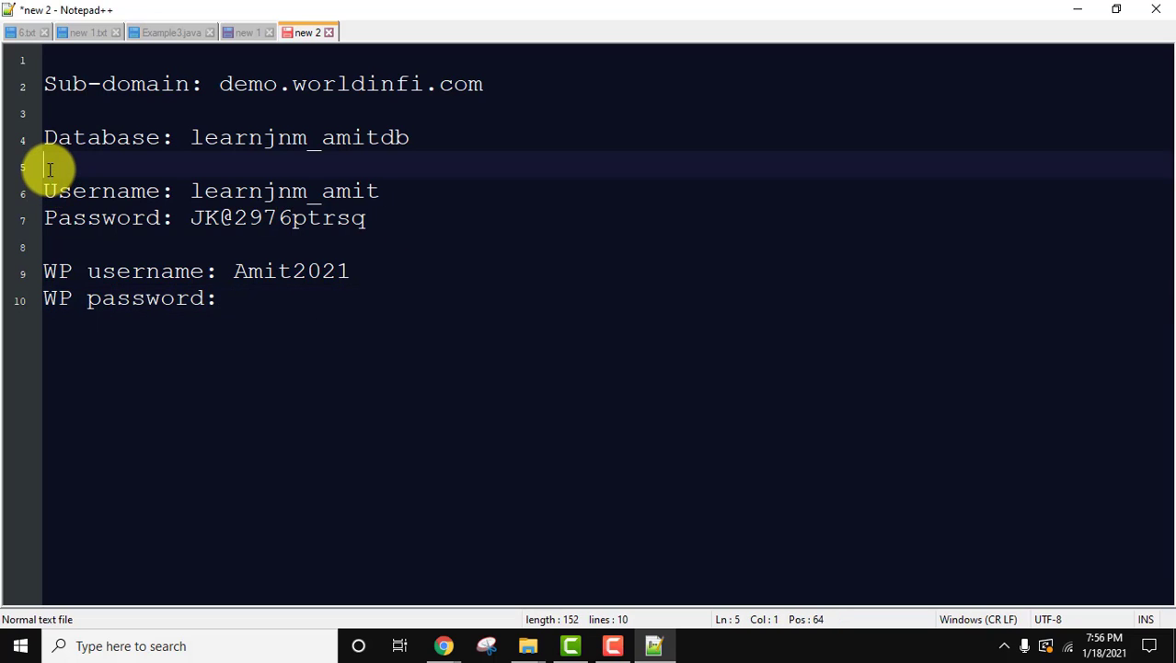
key("BackSpace")
left_click(49, 169)
type("Databse Username: learnjnm_amit")
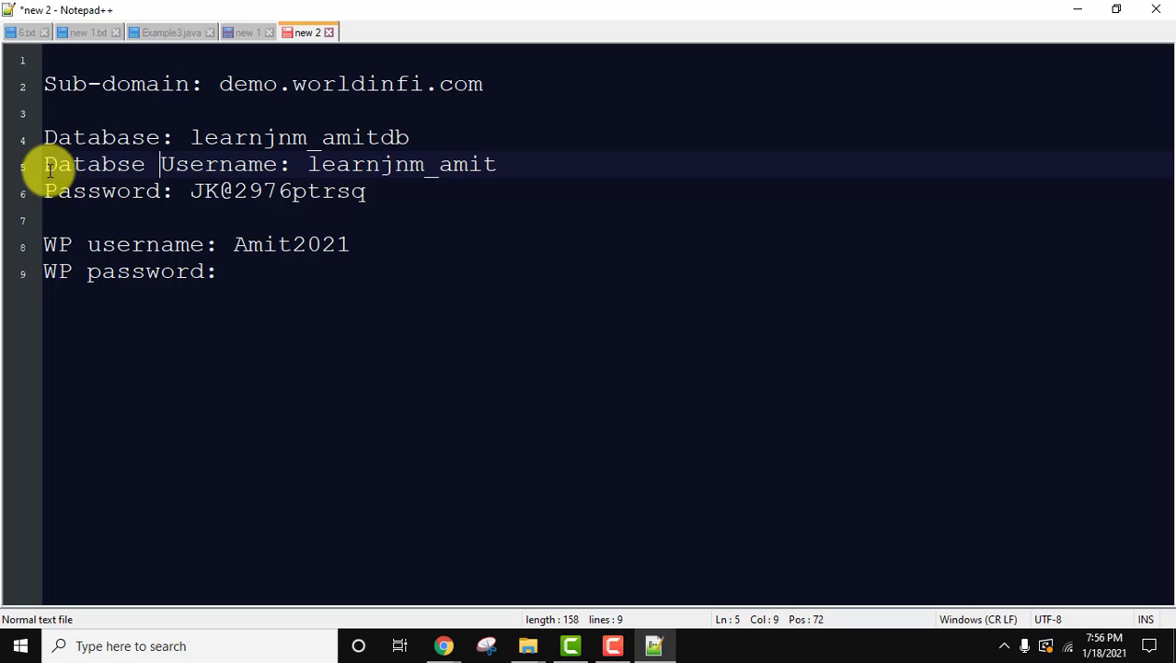
left_click(48, 195)
type("D=Datab")
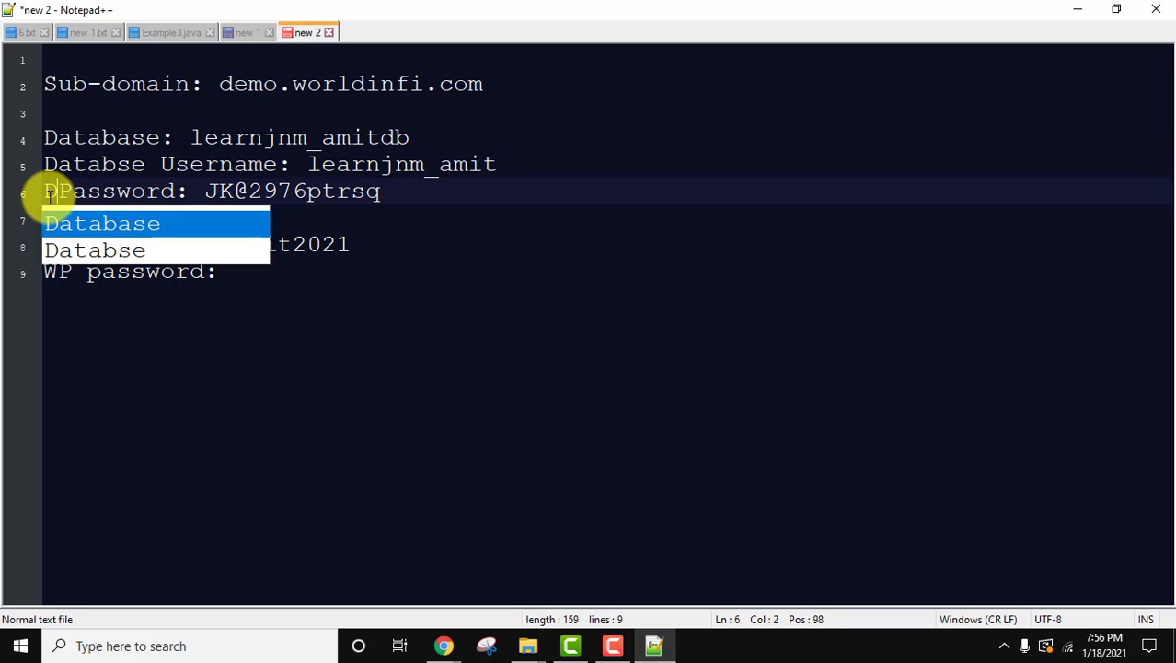
key("BackSpace")
key("BackSpace")
key("BackSpace")
key("BackSpace")
key("BackSpace")
key("BackSpace")
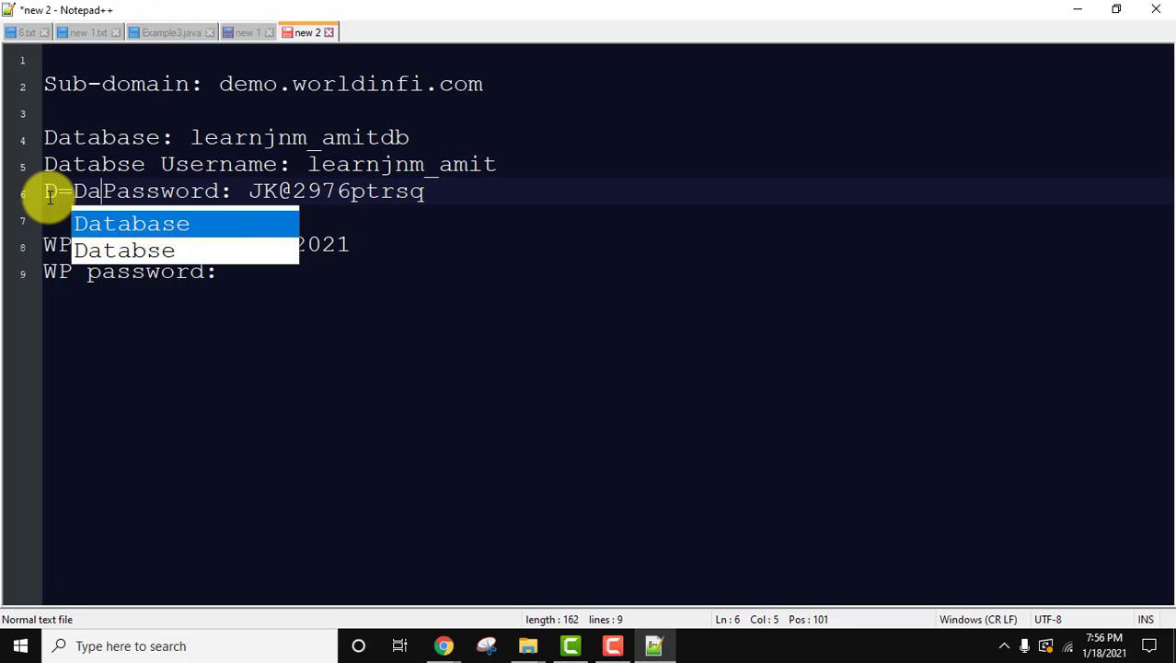
type("atabase")
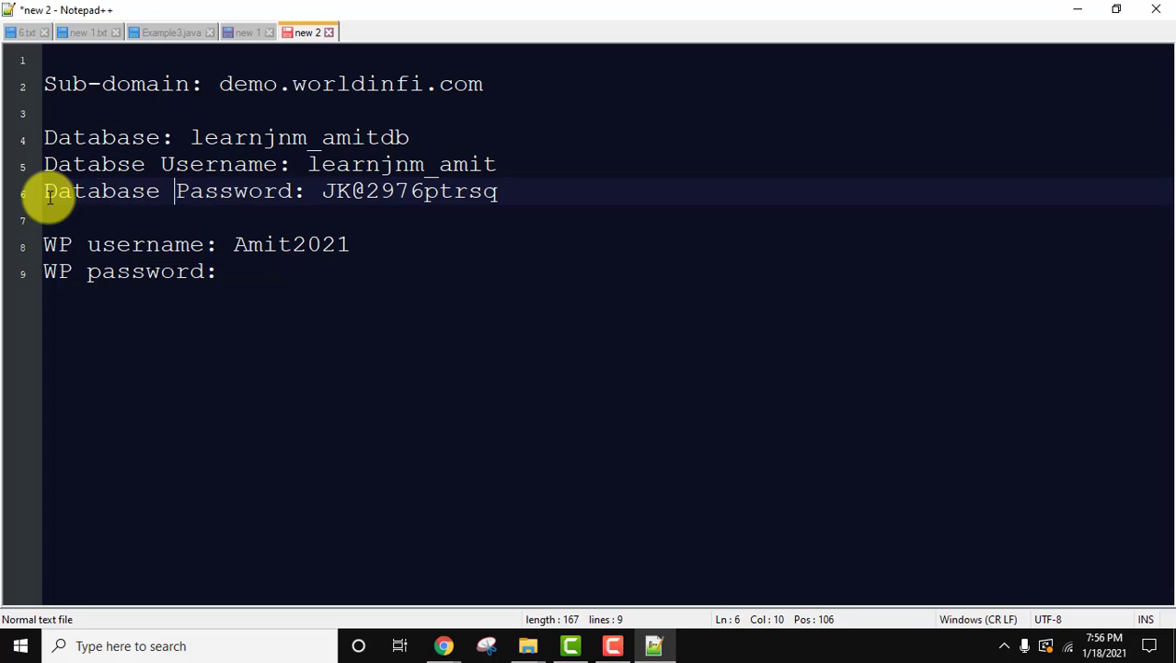
left_click(444, 645)
scroll(1167, 299, "down", 2)
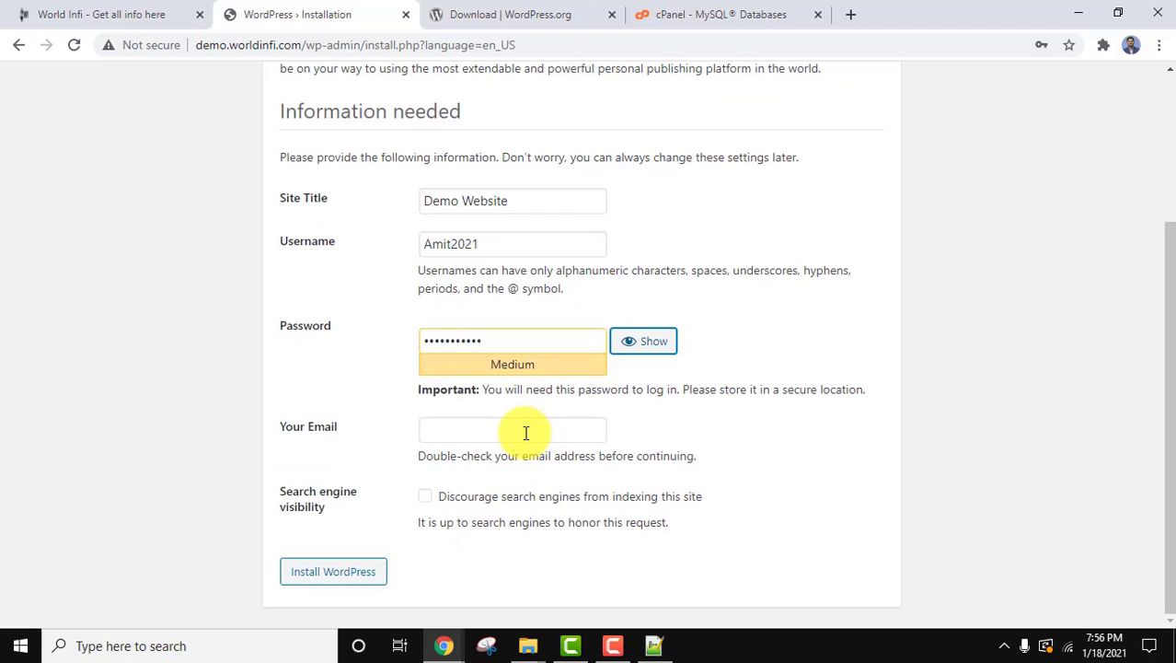
- Paste the admin e-mail address into Your Email and install WordPress
left_click(525, 433)
key("ctrl+v")
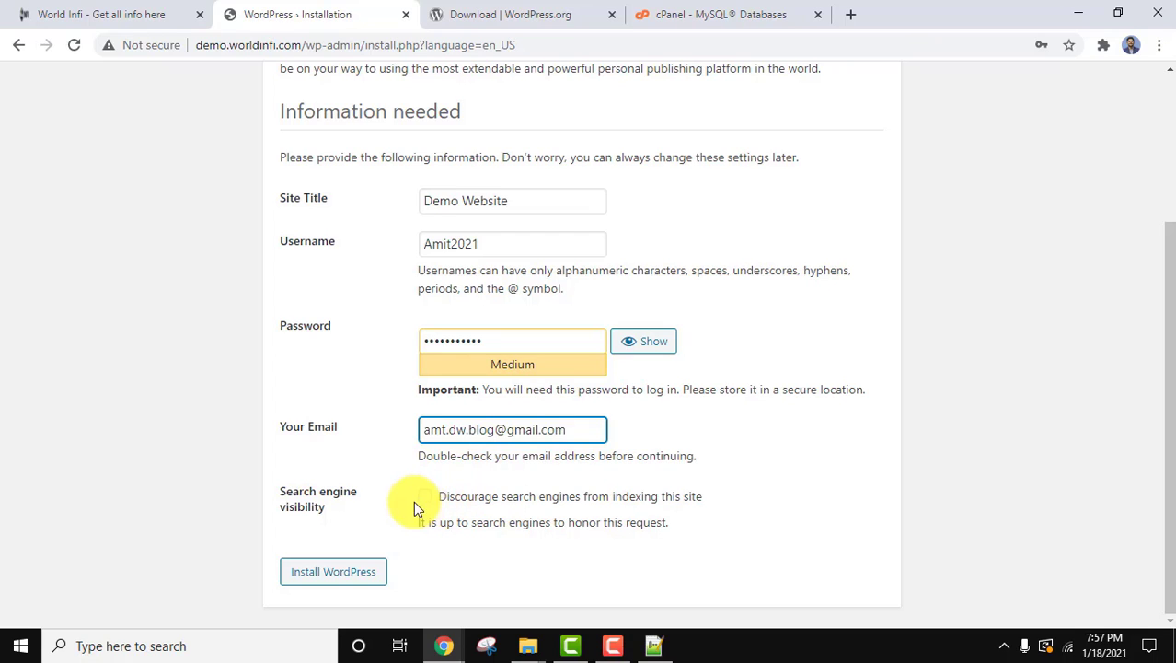
left_click(366, 579)
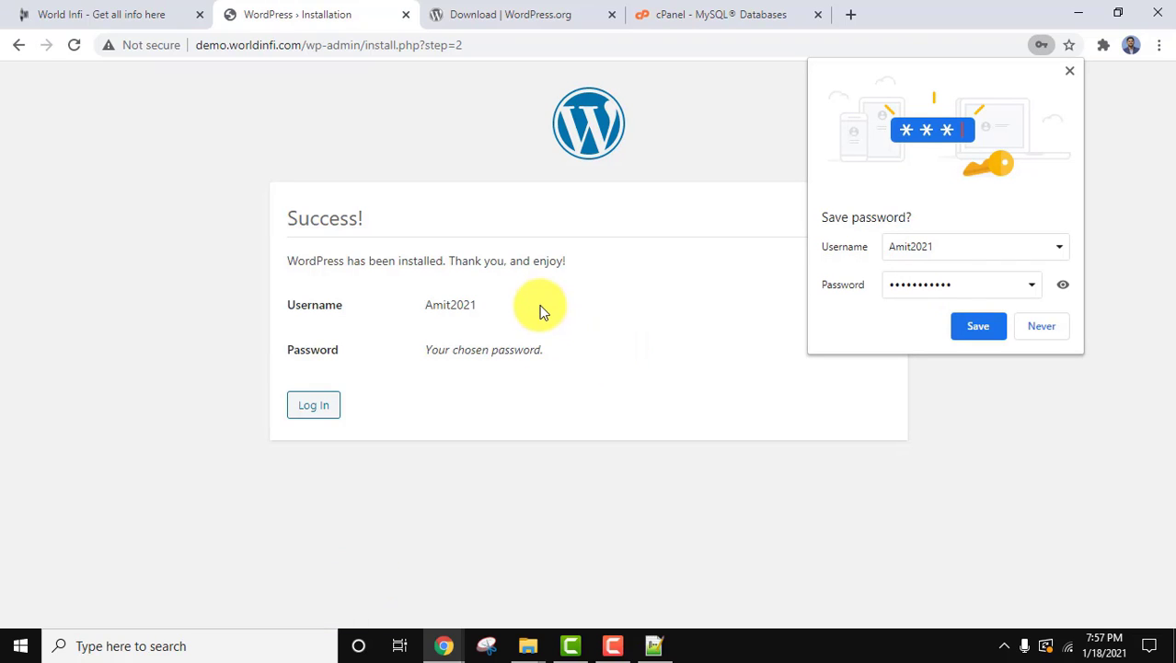
- Decline saving the password, then load demo.worldinfi.com in a new tab and scroll through it
left_click(1042, 327)
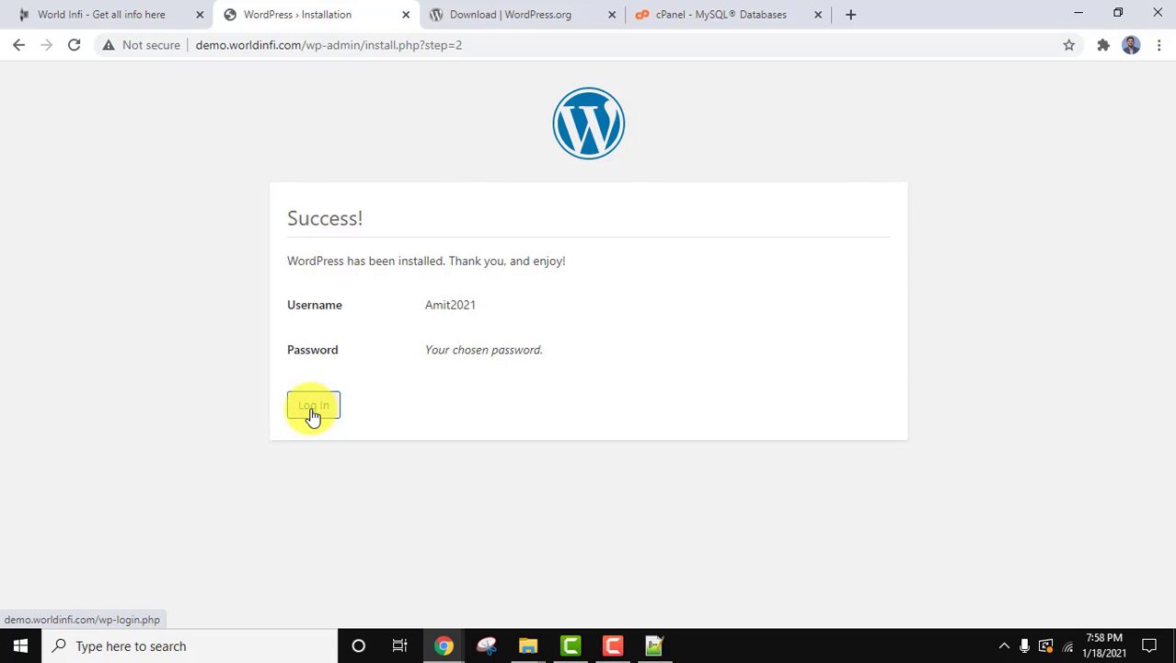
left_click(850, 15)
type("demo.worldinfi.com")
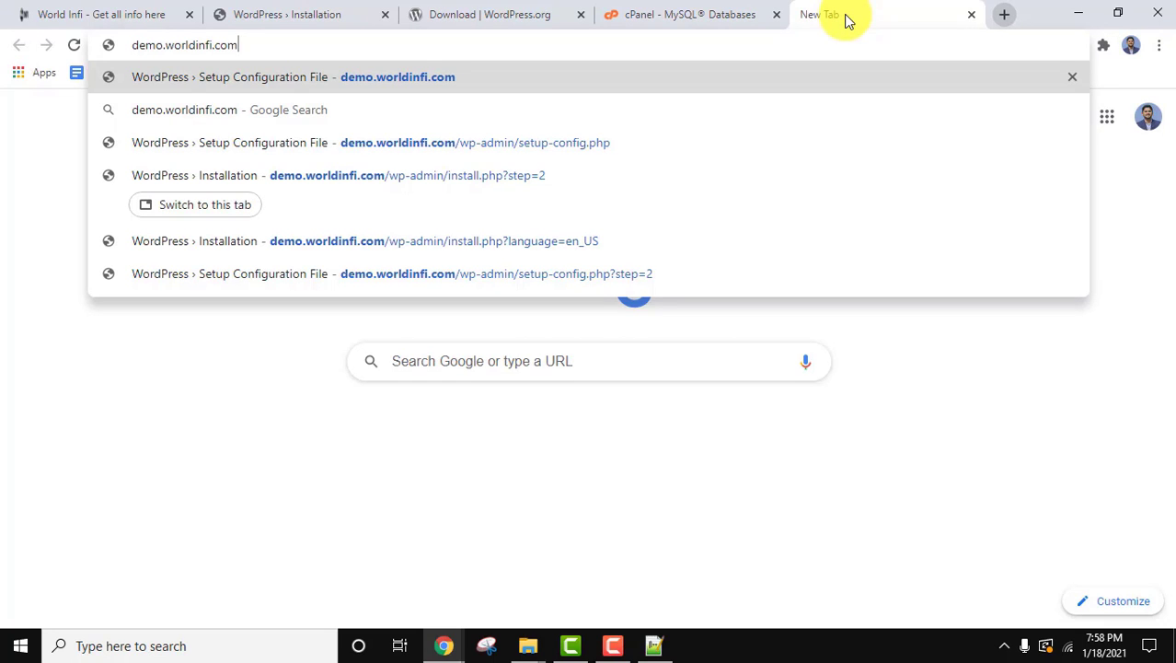
key("Return")
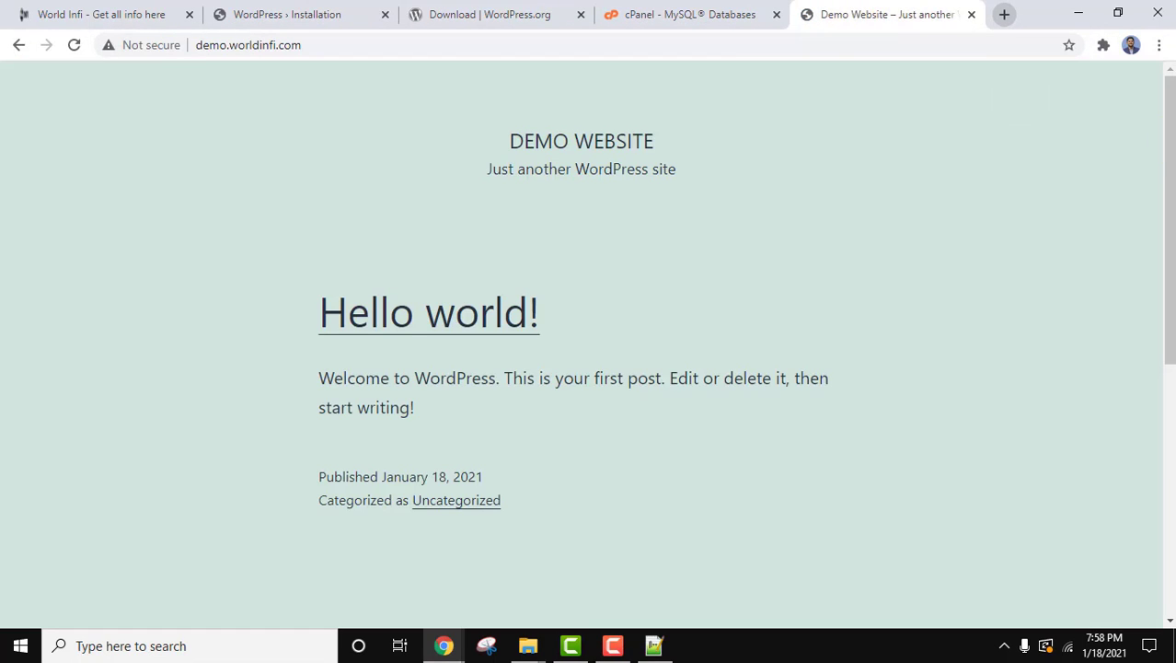
left_click_drag(1167, 138, 1167, 619)
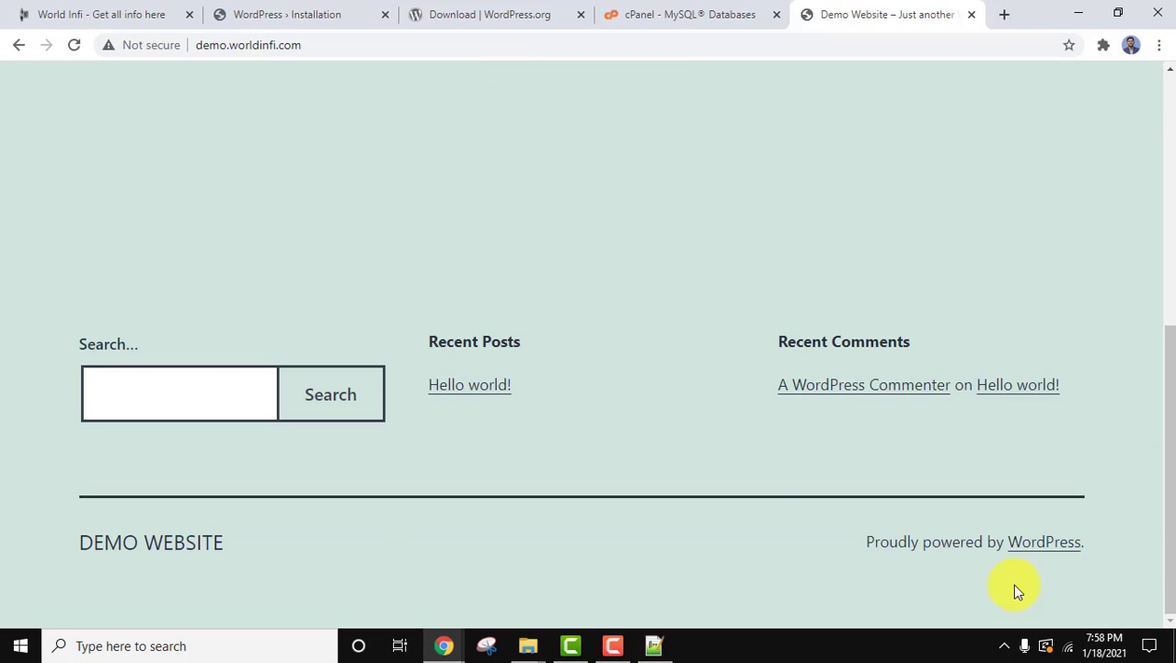
left_click_drag(1163, 559, 1169, 133)
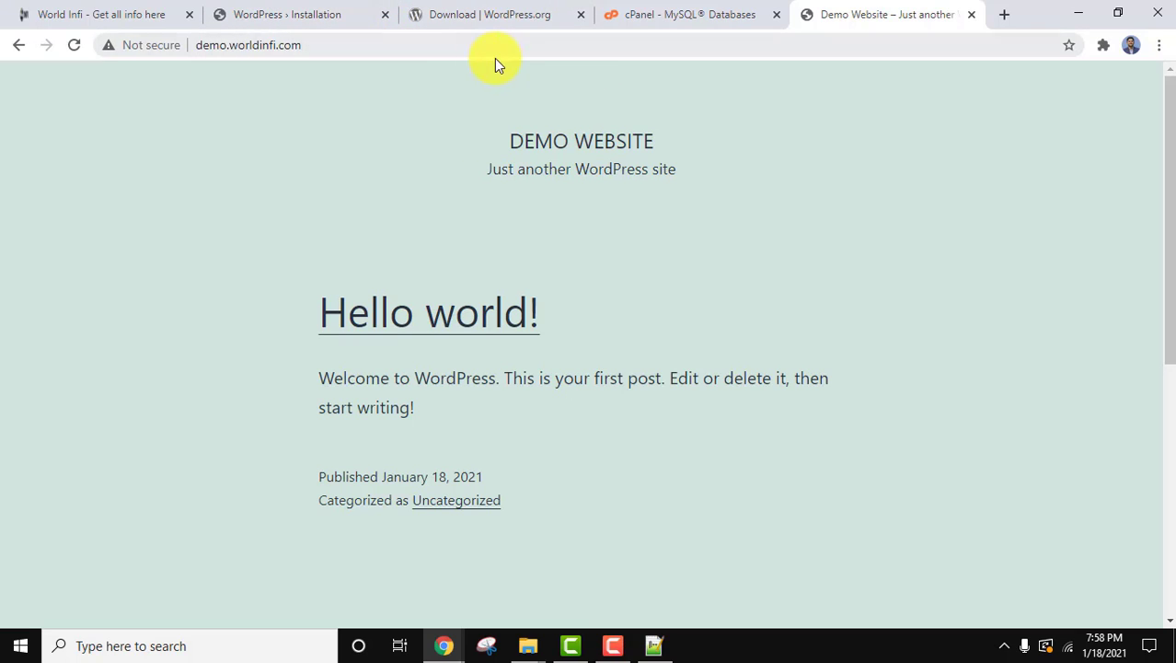
- Start typing the admin login path after the site address, then return to the Success! tab
left_click(543, 54)
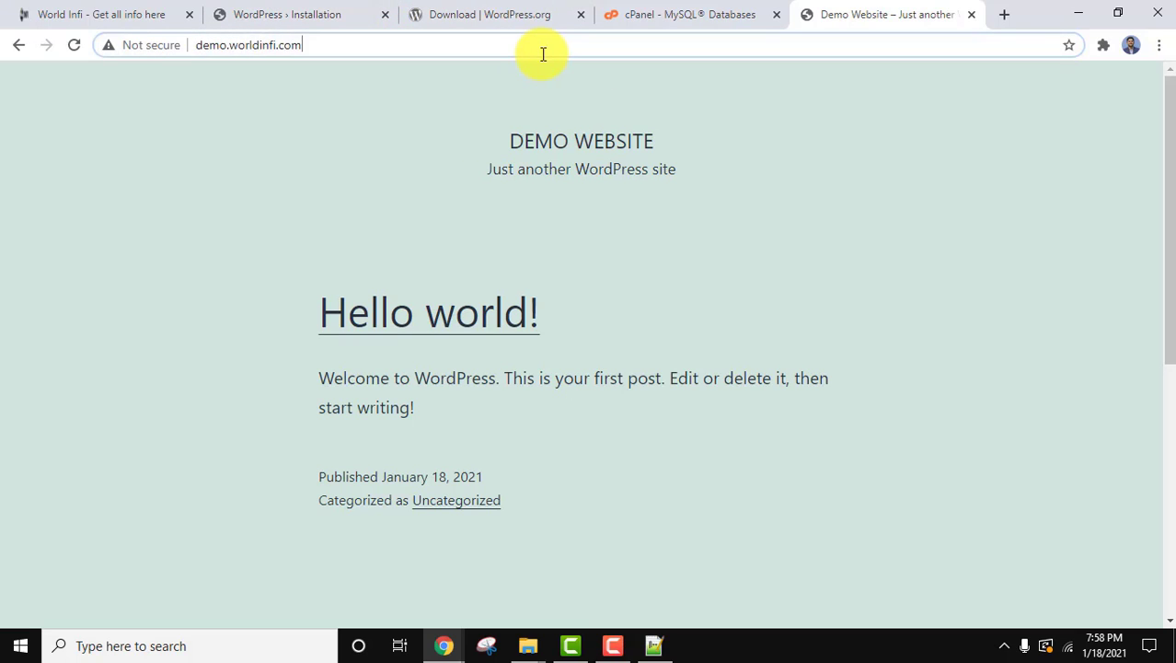
left_click(543, 54)
type("/wp-ad")
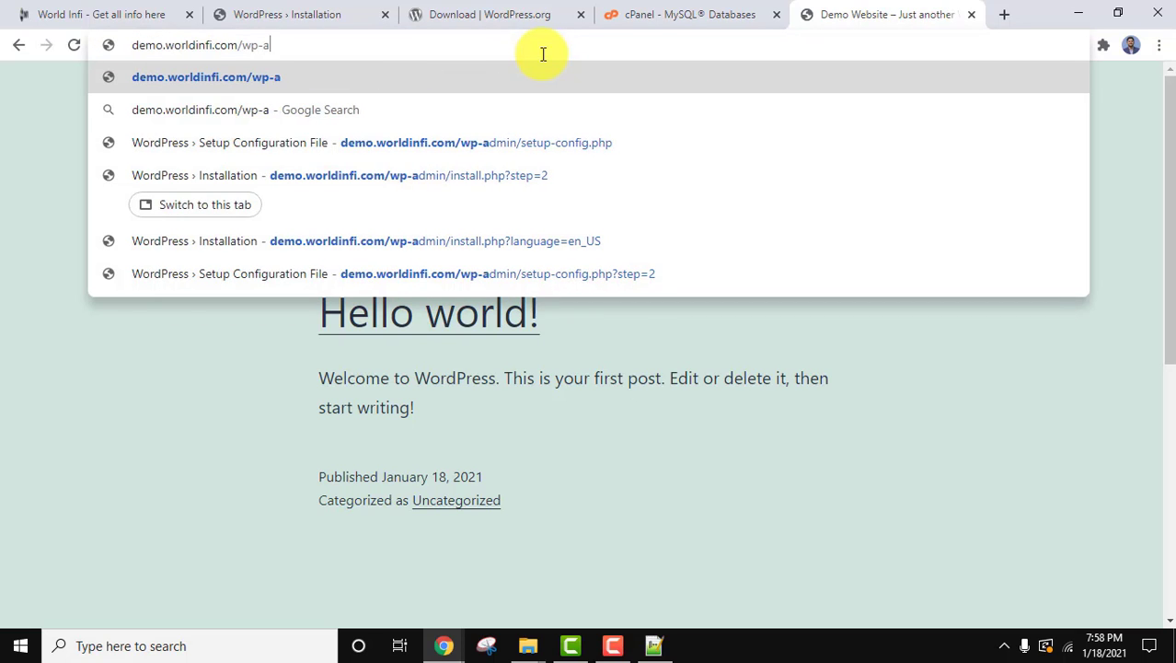
key("BackSpace")
key("BackSpace")
type("login")
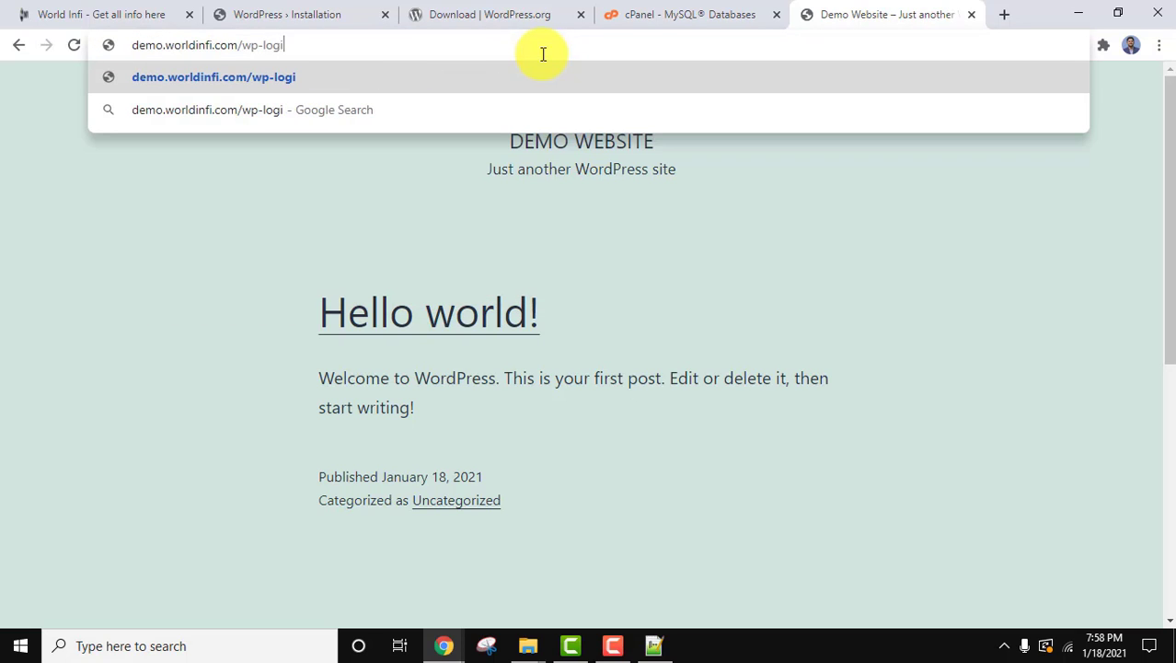
left_click(331, 9)
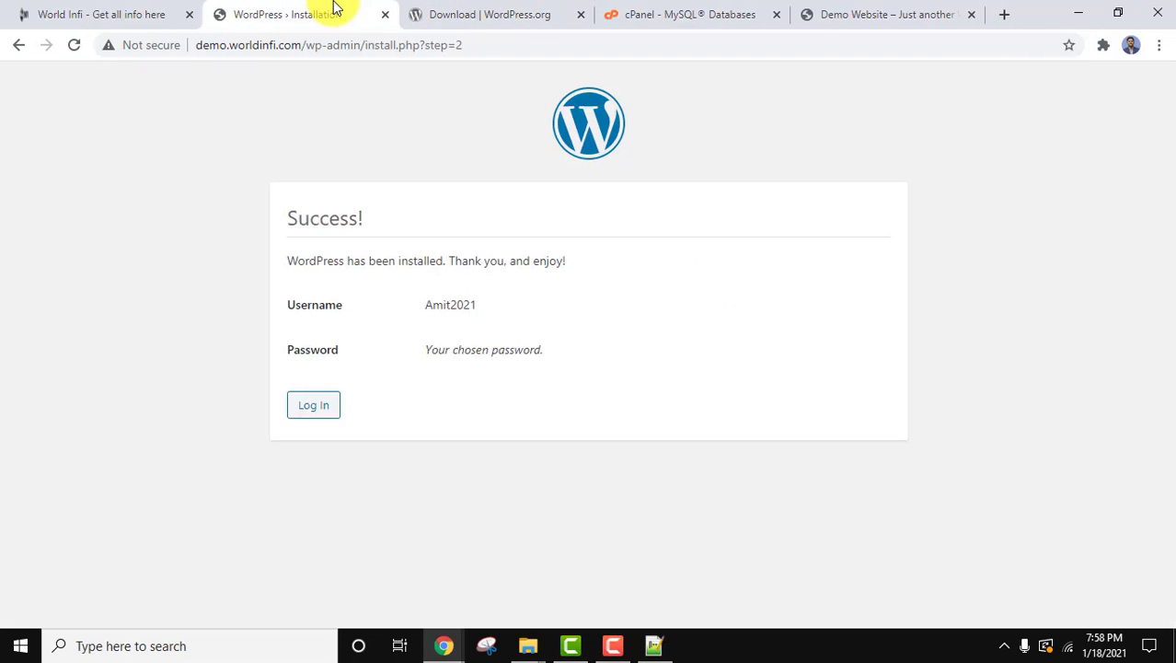
- Open the login page and paste the WordPress admin username from the notes
left_click(320, 410)
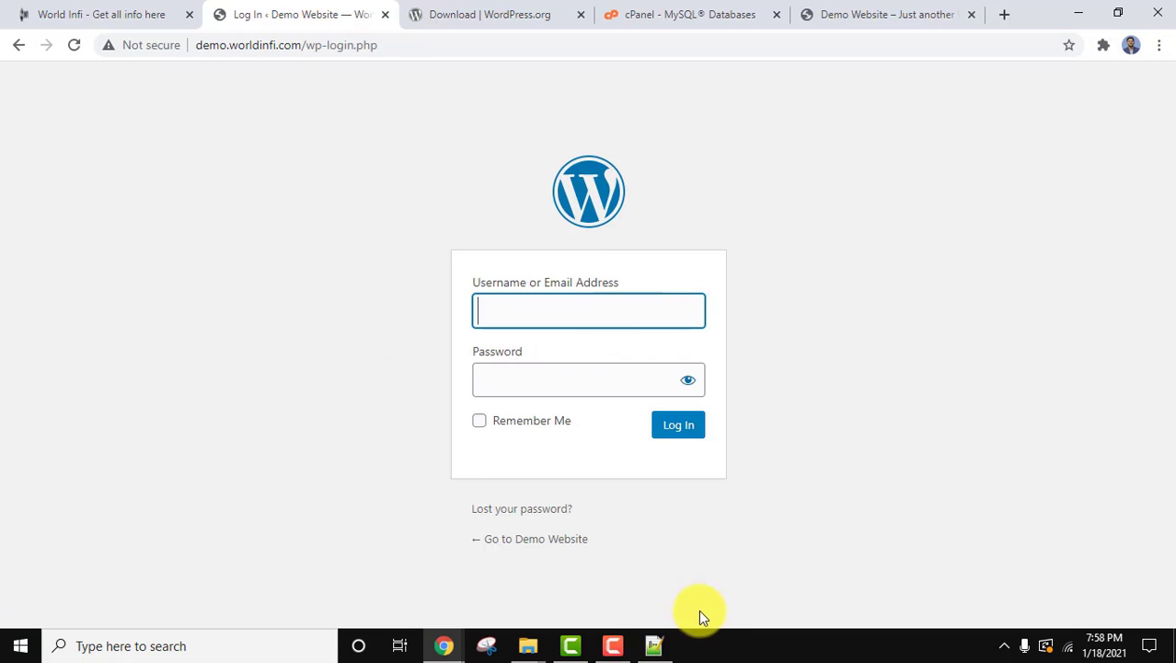
left_click(654, 645)
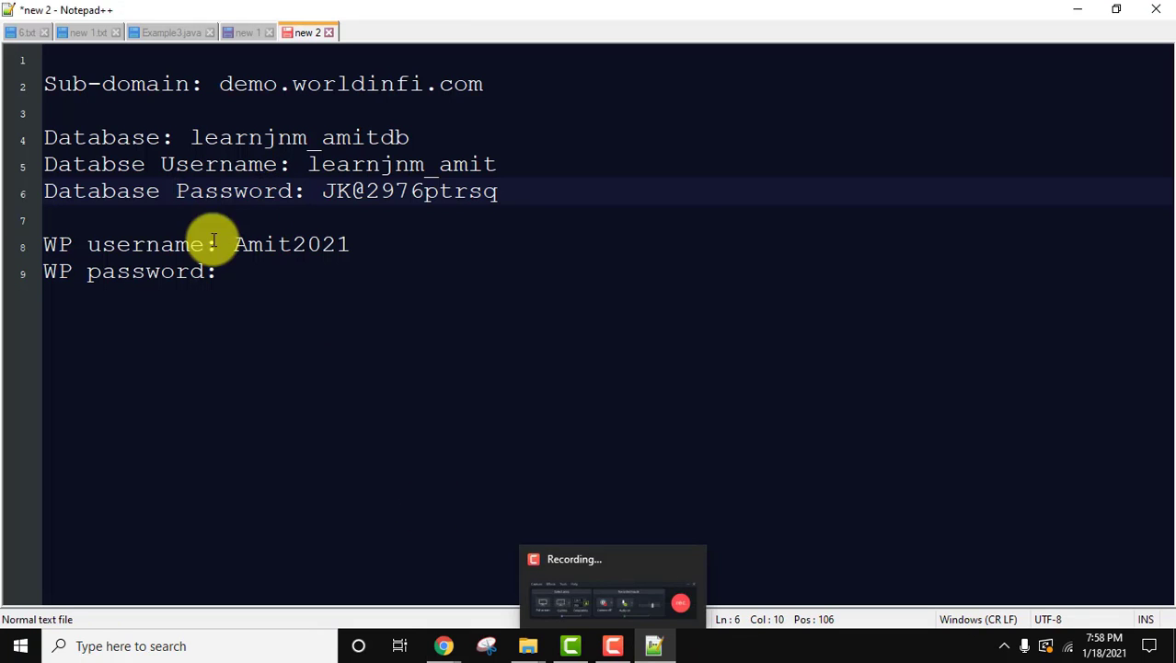
left_click_drag(233, 247, 354, 245)
key("ctrl+c")
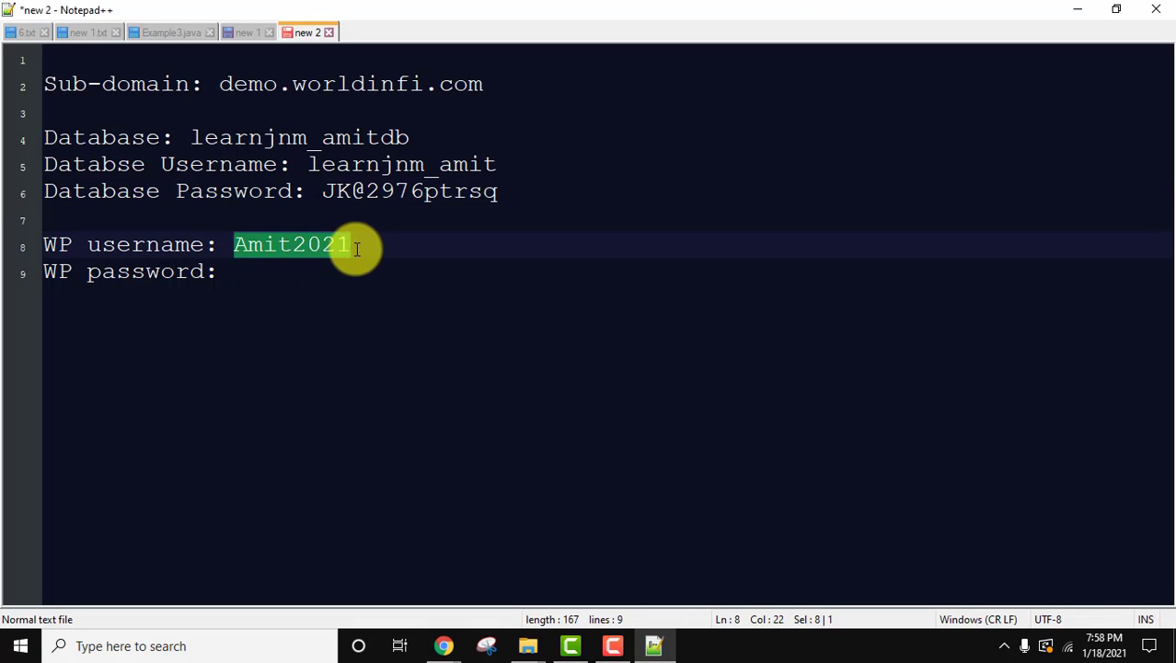
left_click(244, 271)
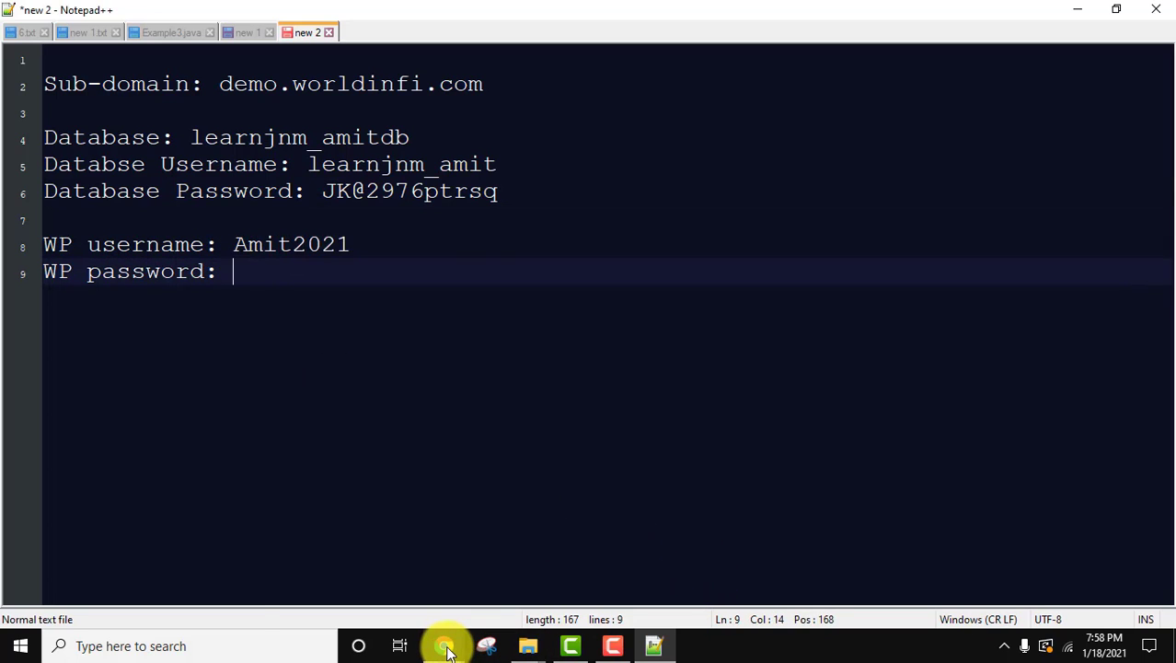
mouse_move(446, 645)
left_click(381, 573)
key("ctrl+v")
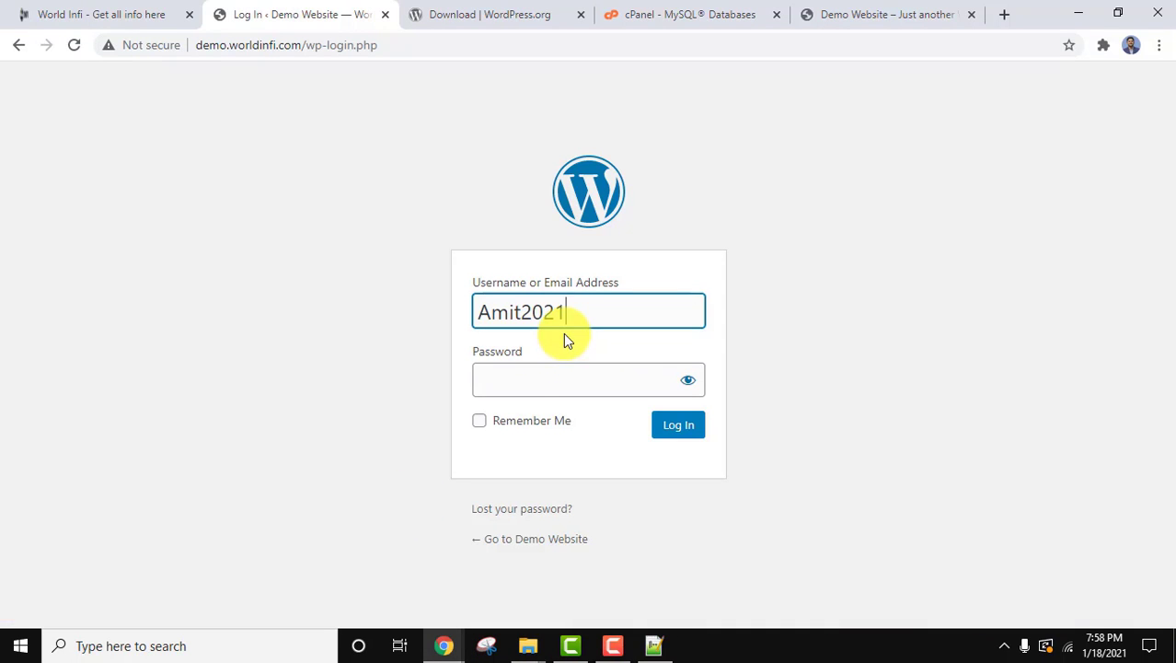
- Enter the admin password, tick Remember Me, and submit the login
left_click(528, 371)
type("••")
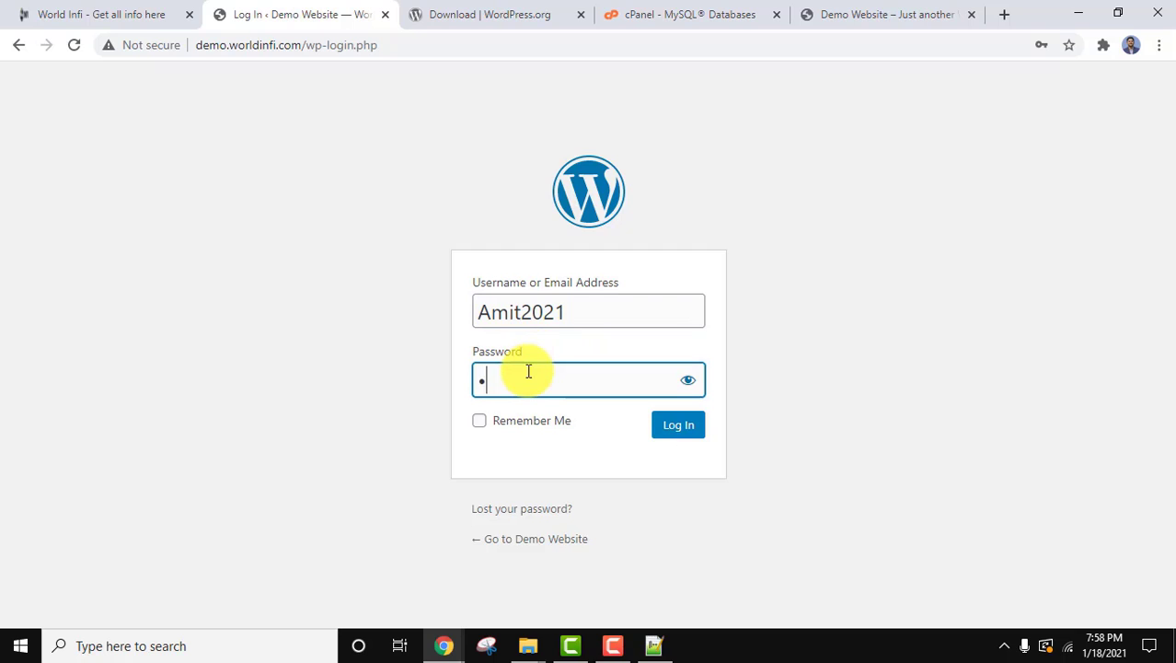
type("•••••••••")
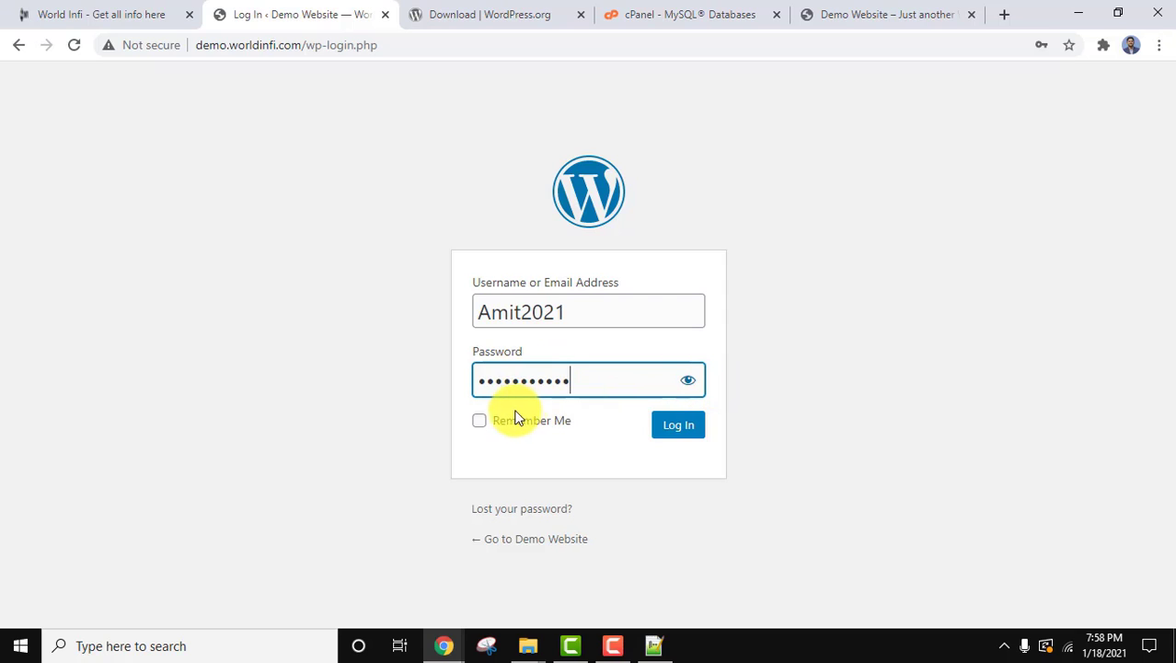
left_click(480, 416)
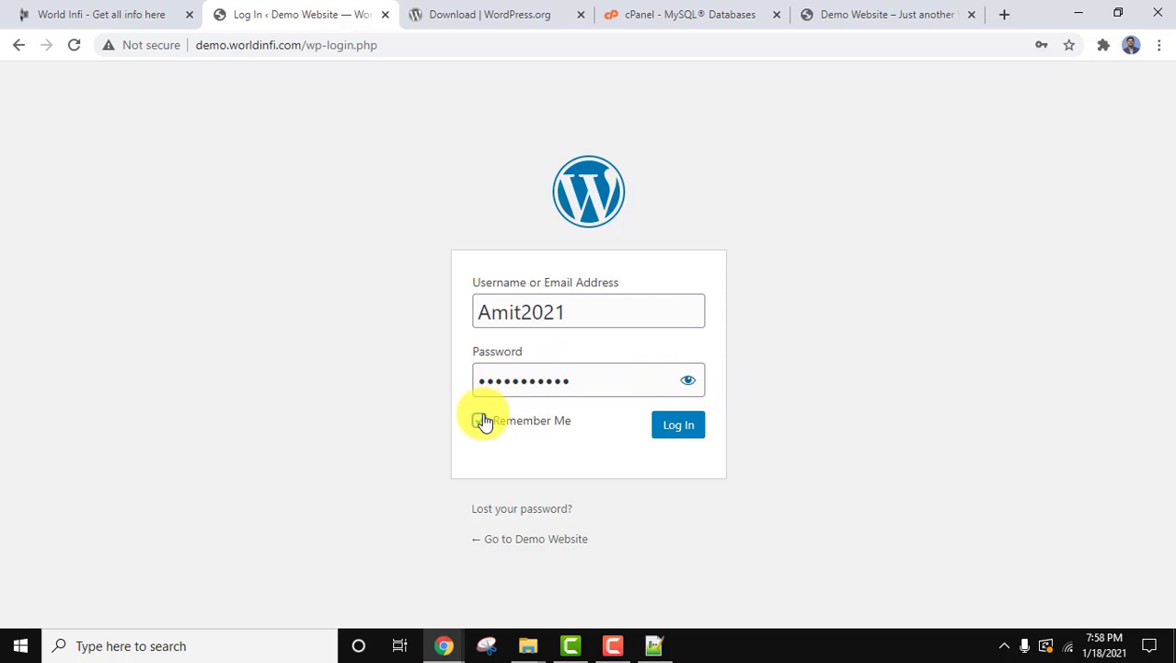
left_click(682, 428)
left_click(682, 428)
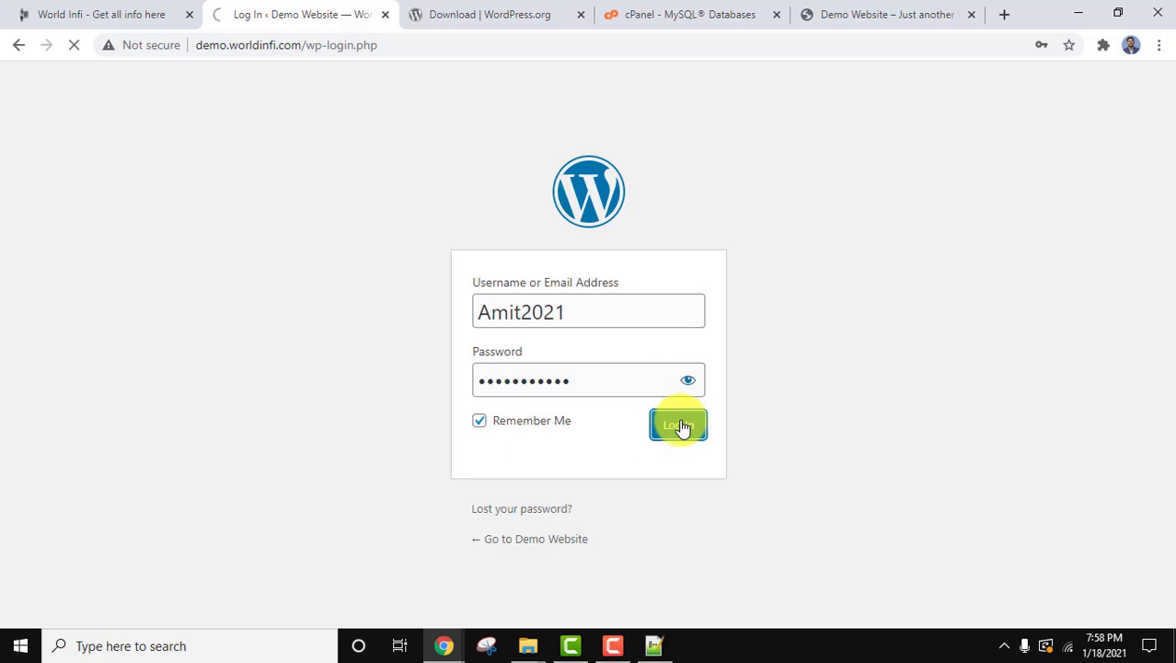